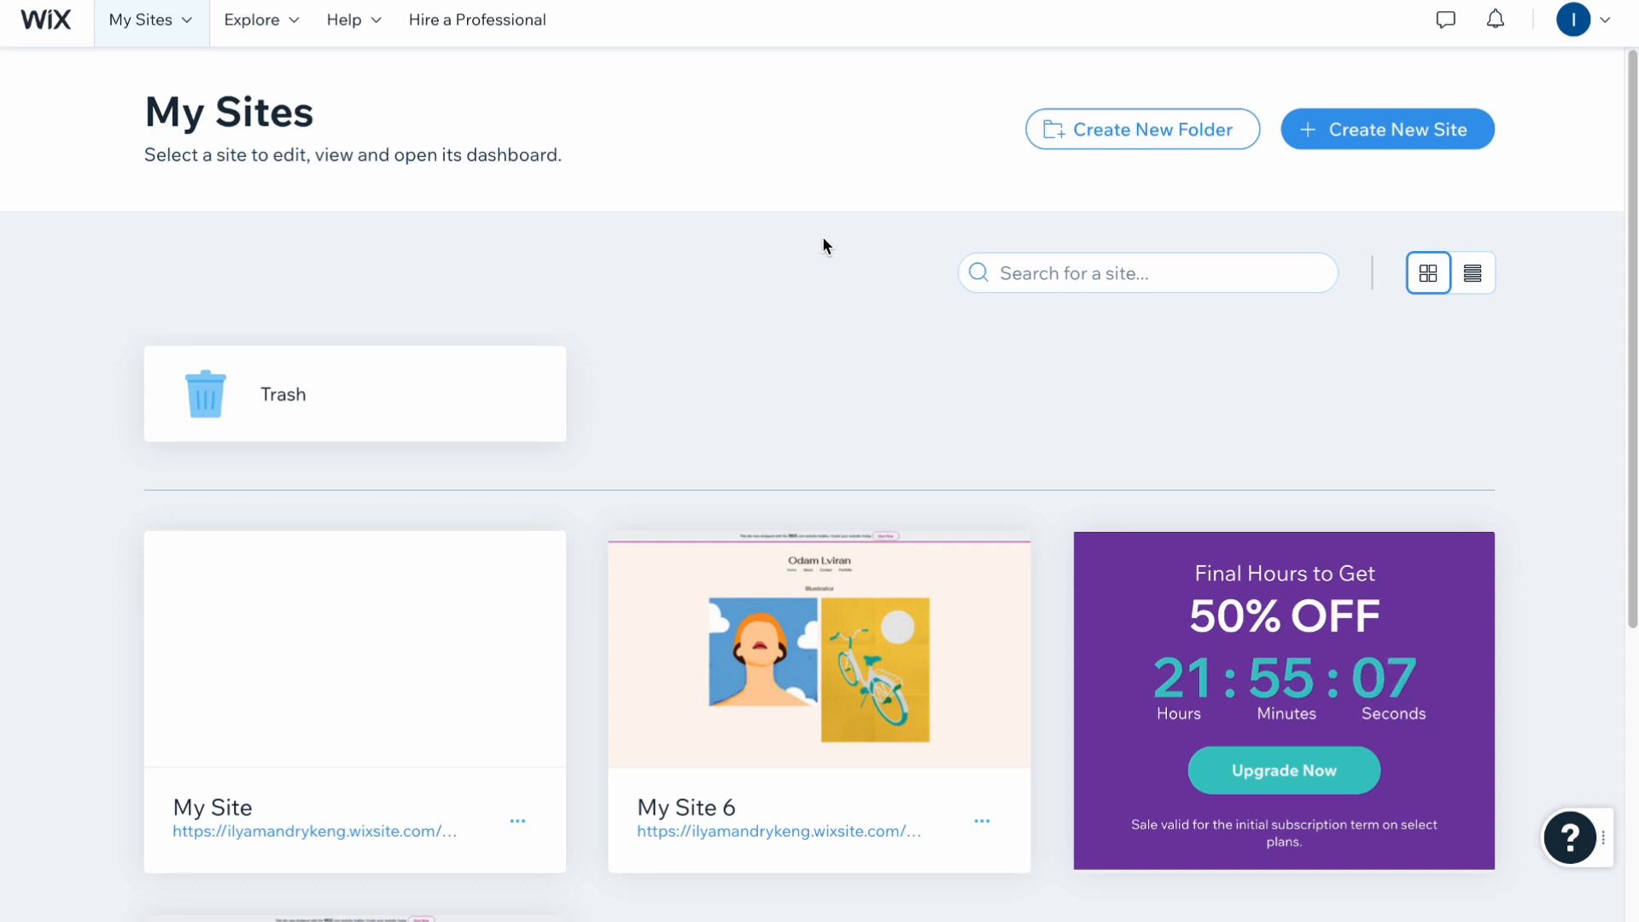
Open the dashboard of the Helperman site from the site list
scroll(853, 248, "down", 5)
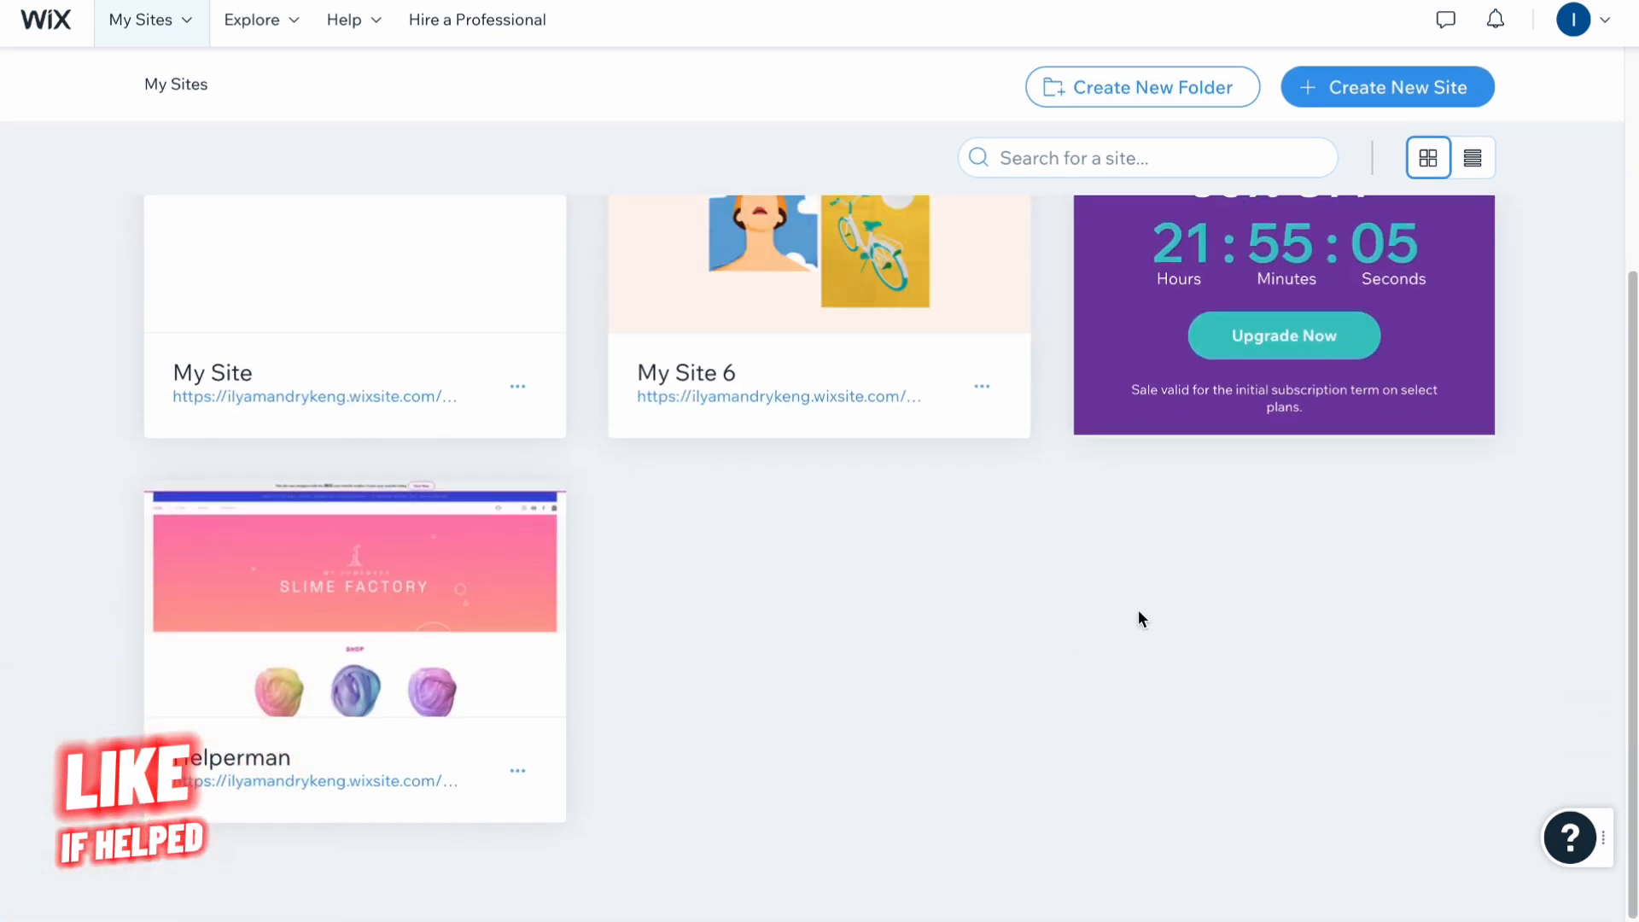
mouse_move(461, 597)
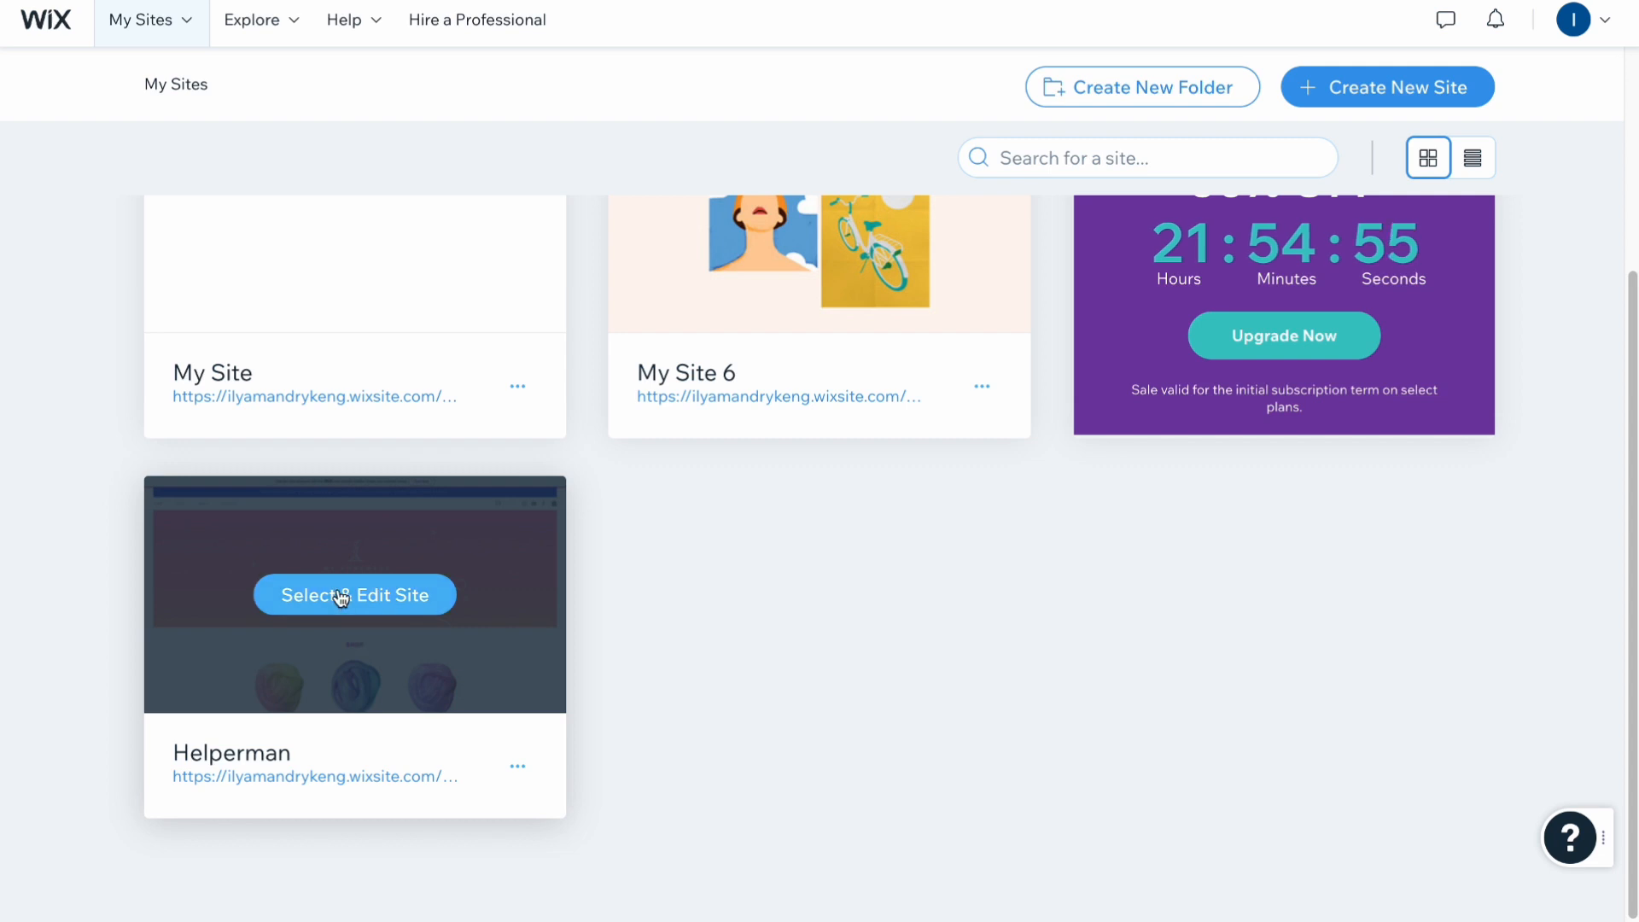
left_click(384, 602)
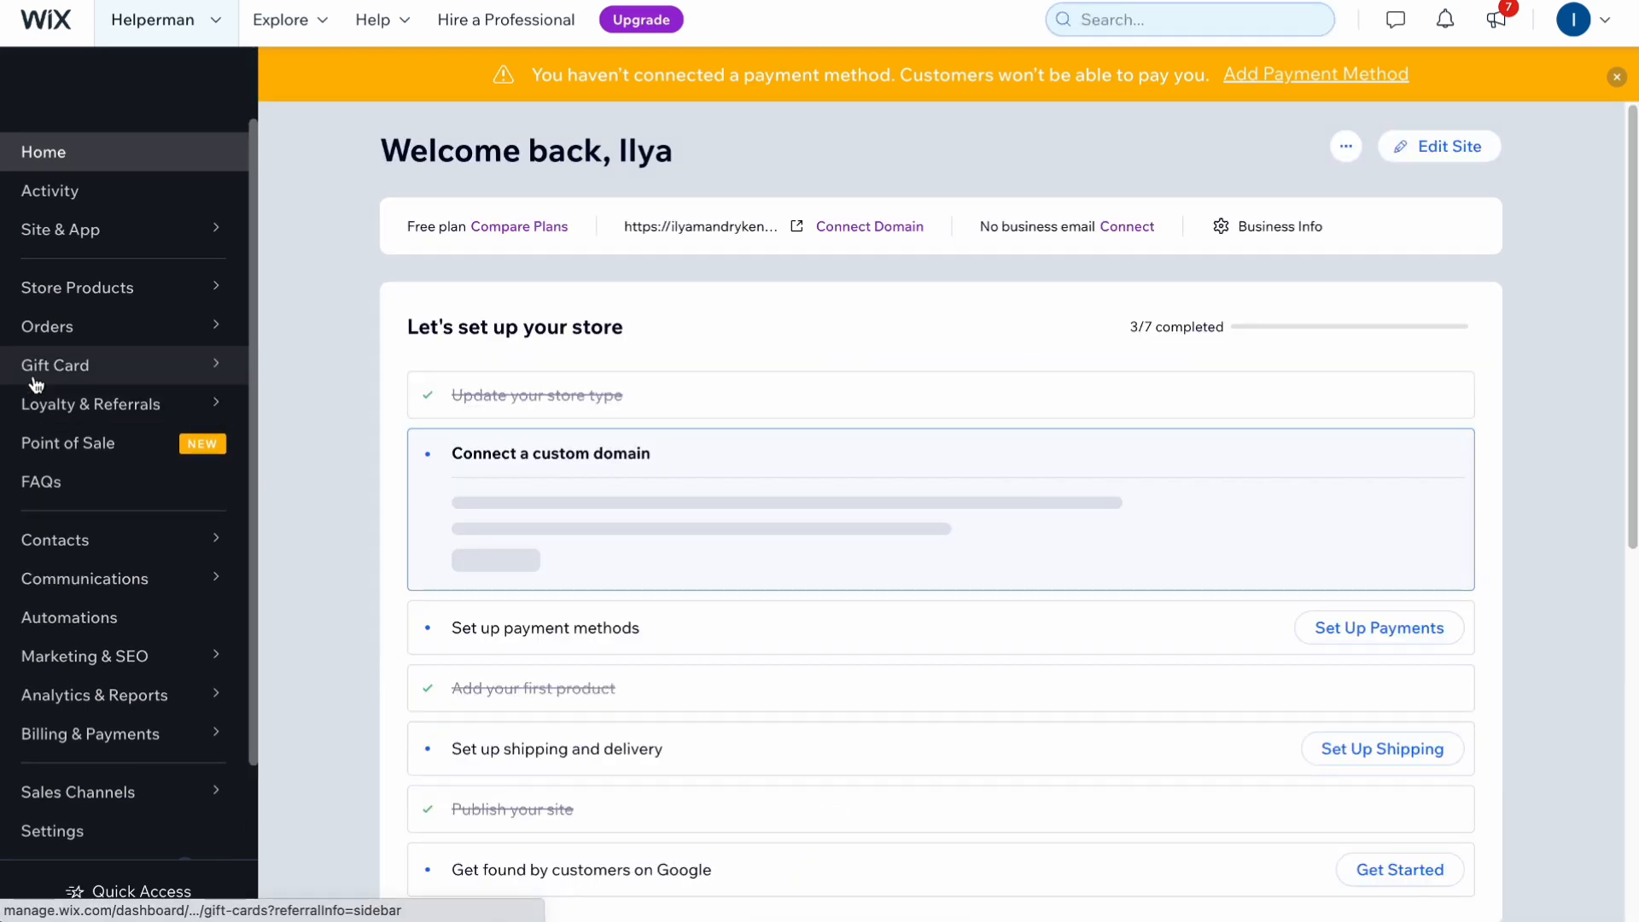
mouse_move(36, 384)
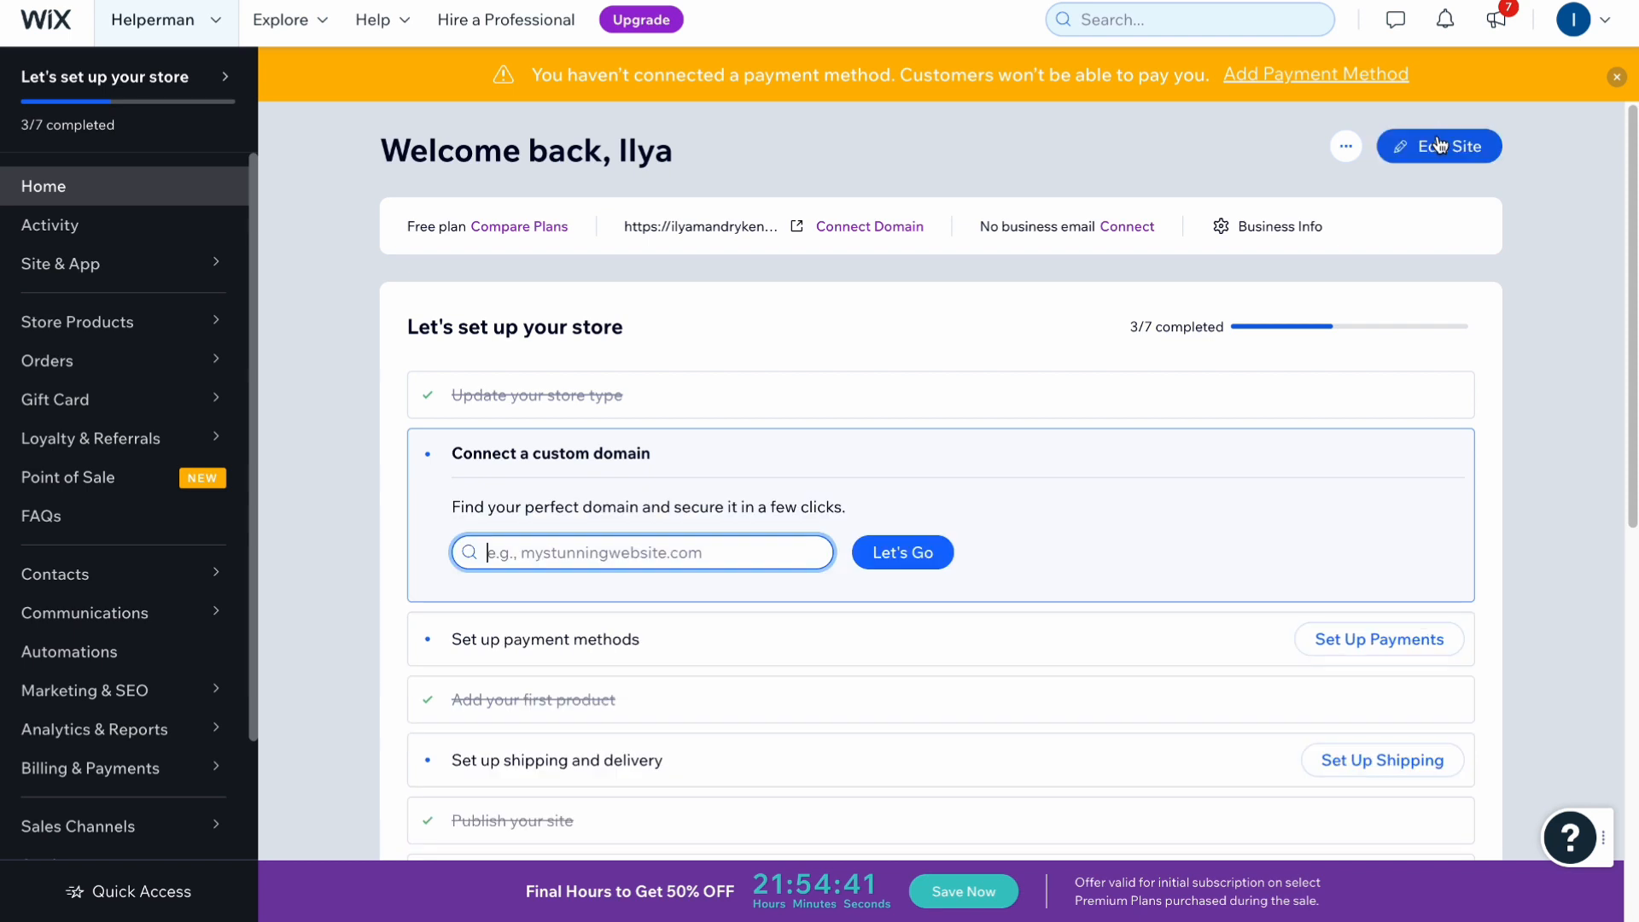
left_click(1455, 154)
right_click(1448, 145)
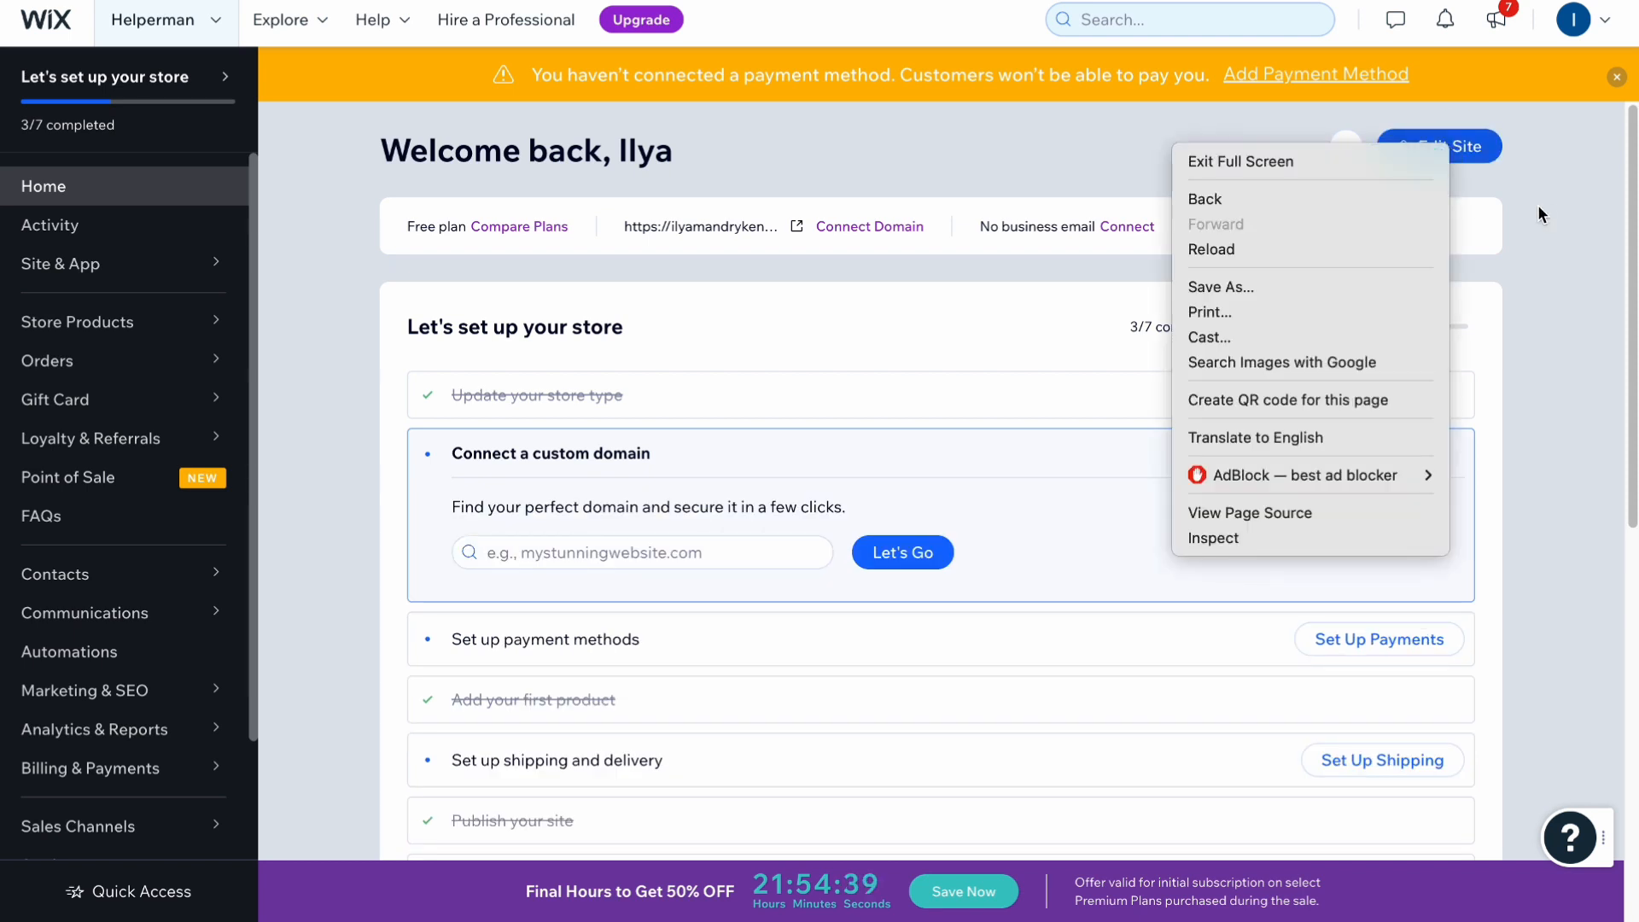
left_click(1427, 146)
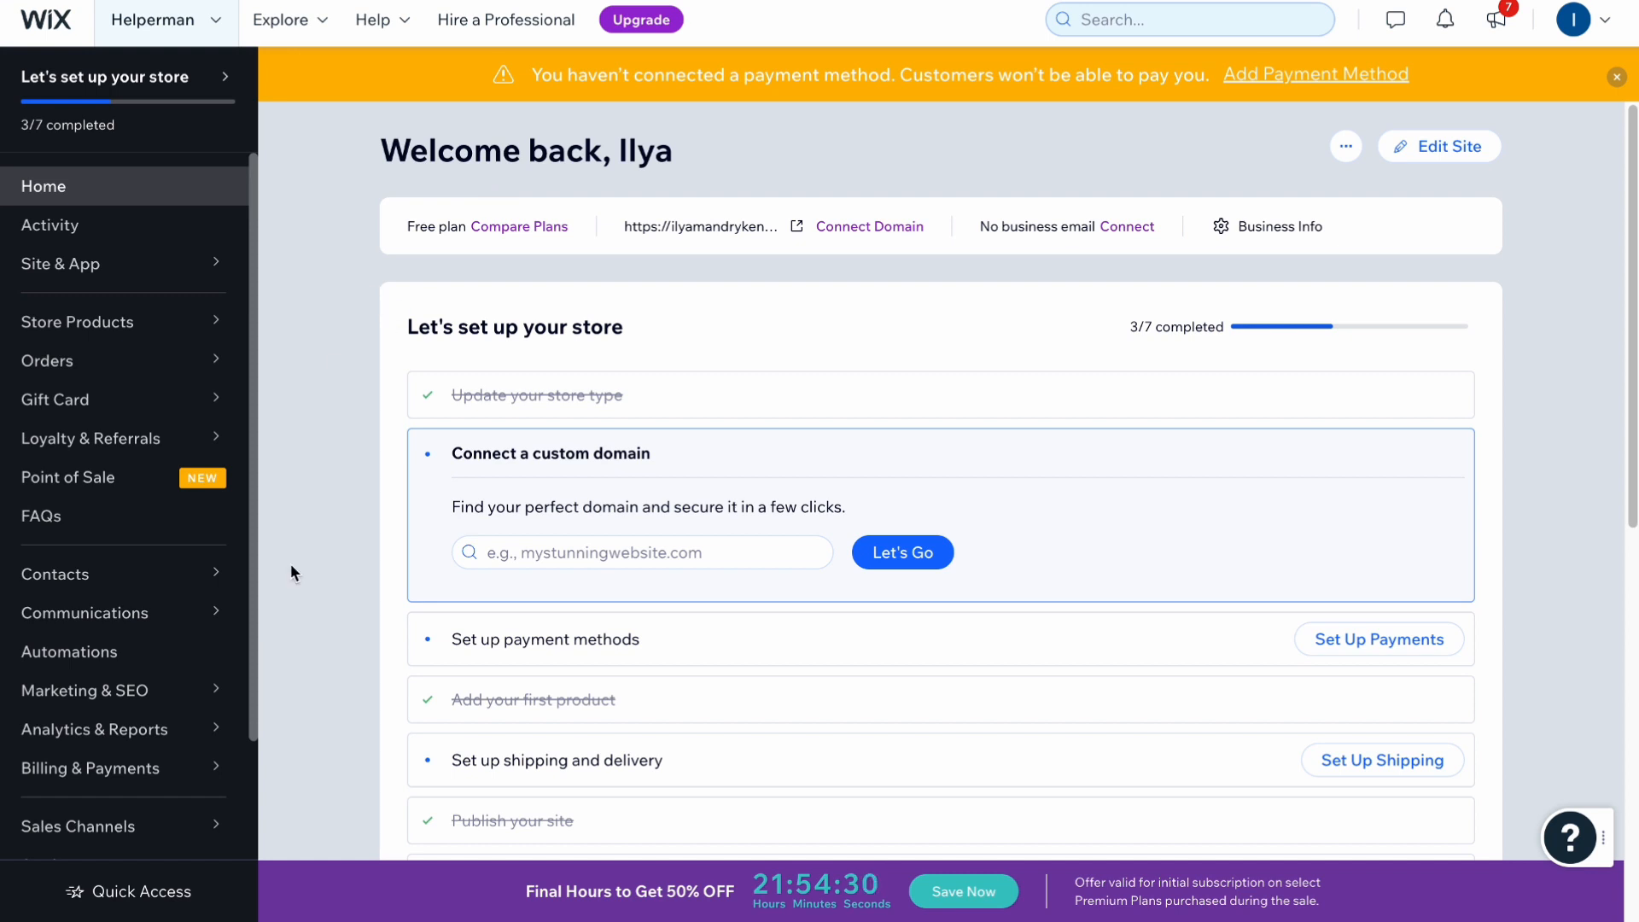
Open the site's SEO page within the Marketing & SEO section
mouse_move(123, 702)
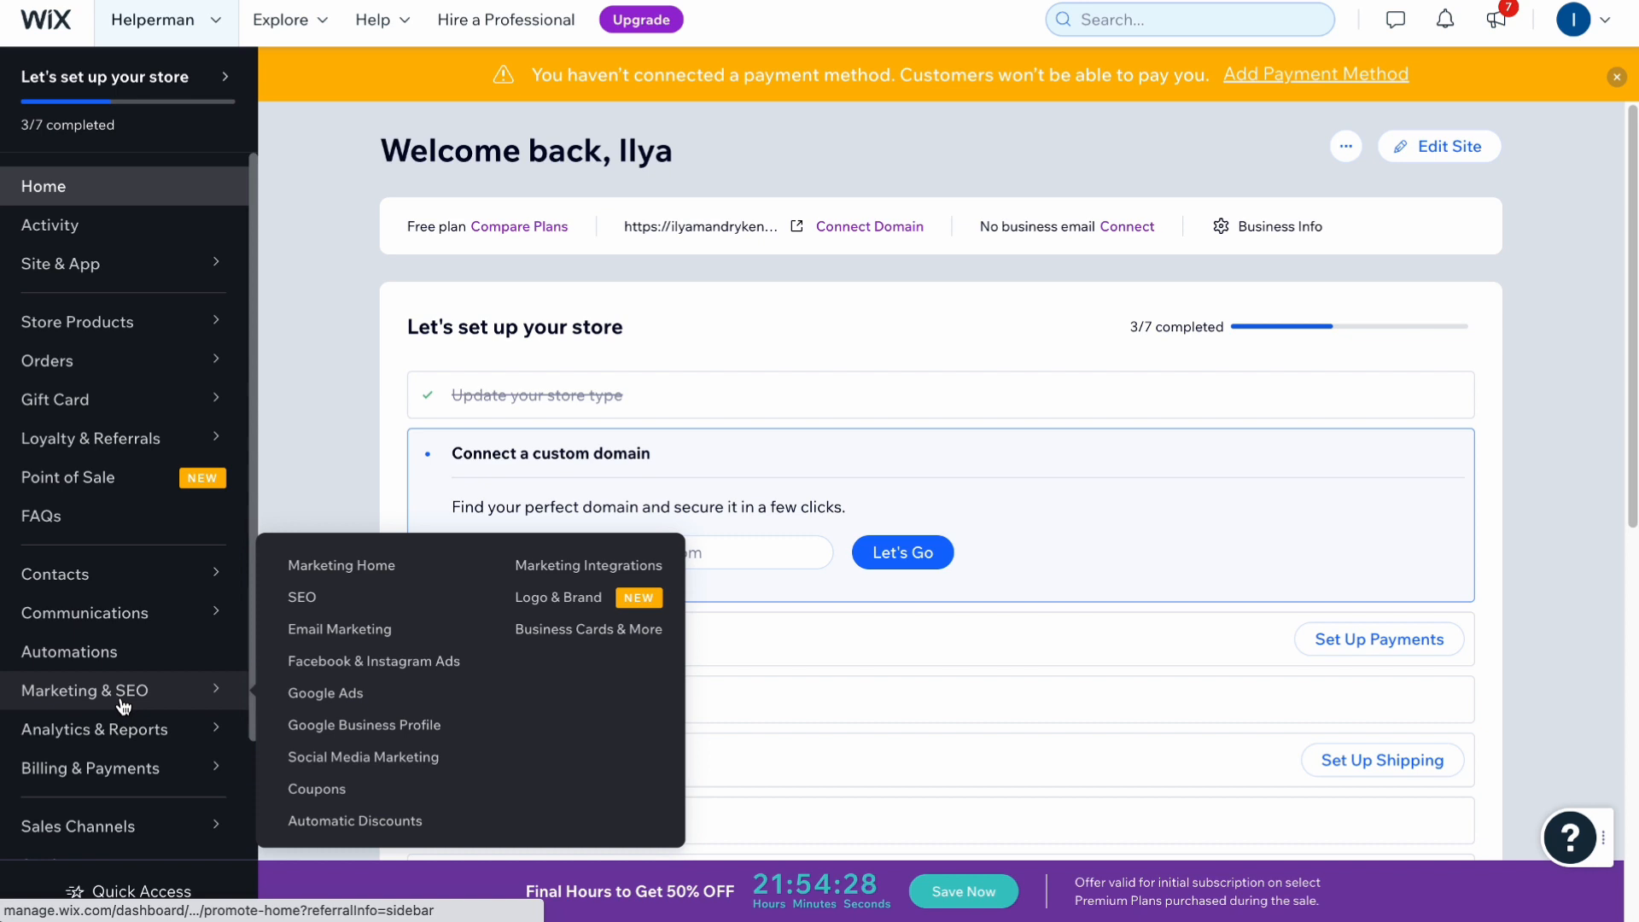
left_click(68, 701)
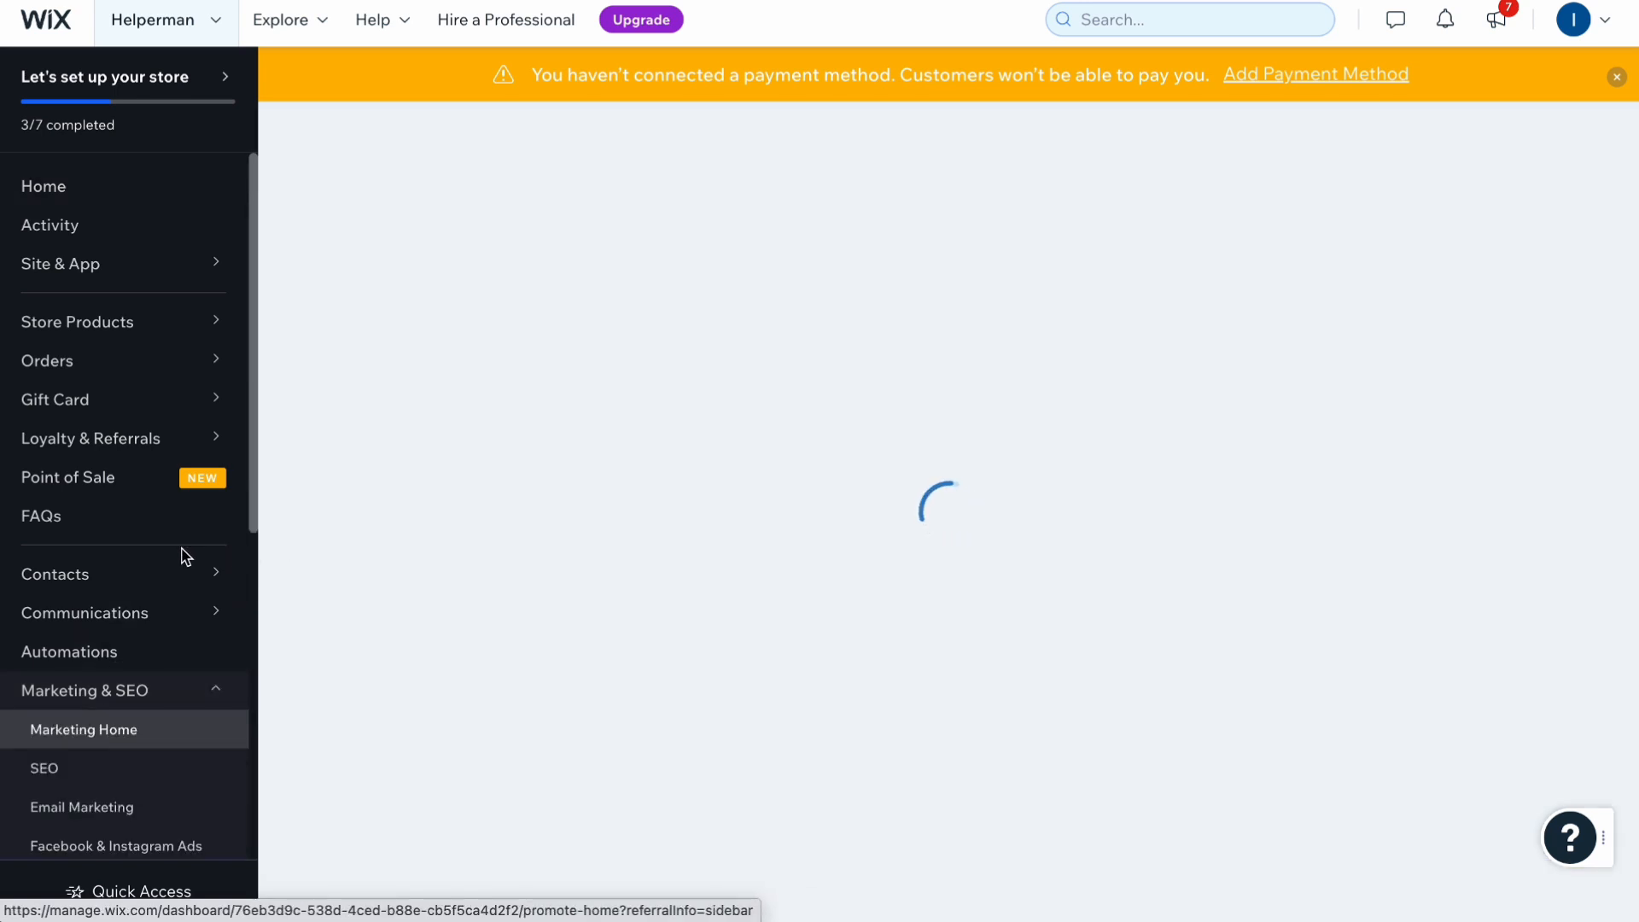
scroll(128, 564, "down", 5)
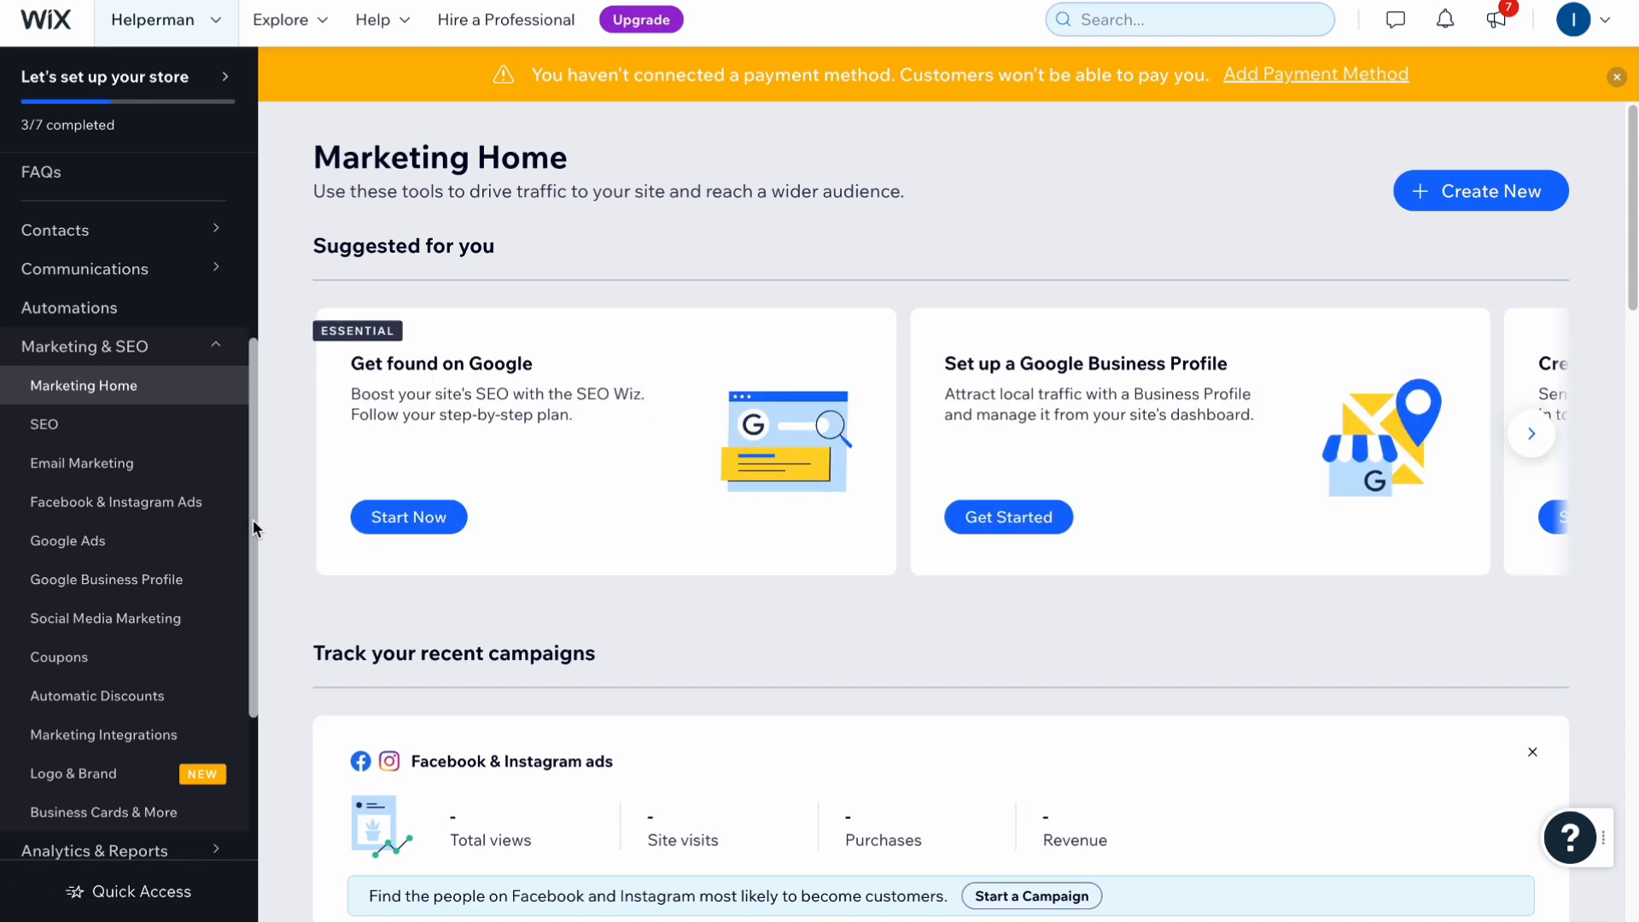
left_click(50, 427)
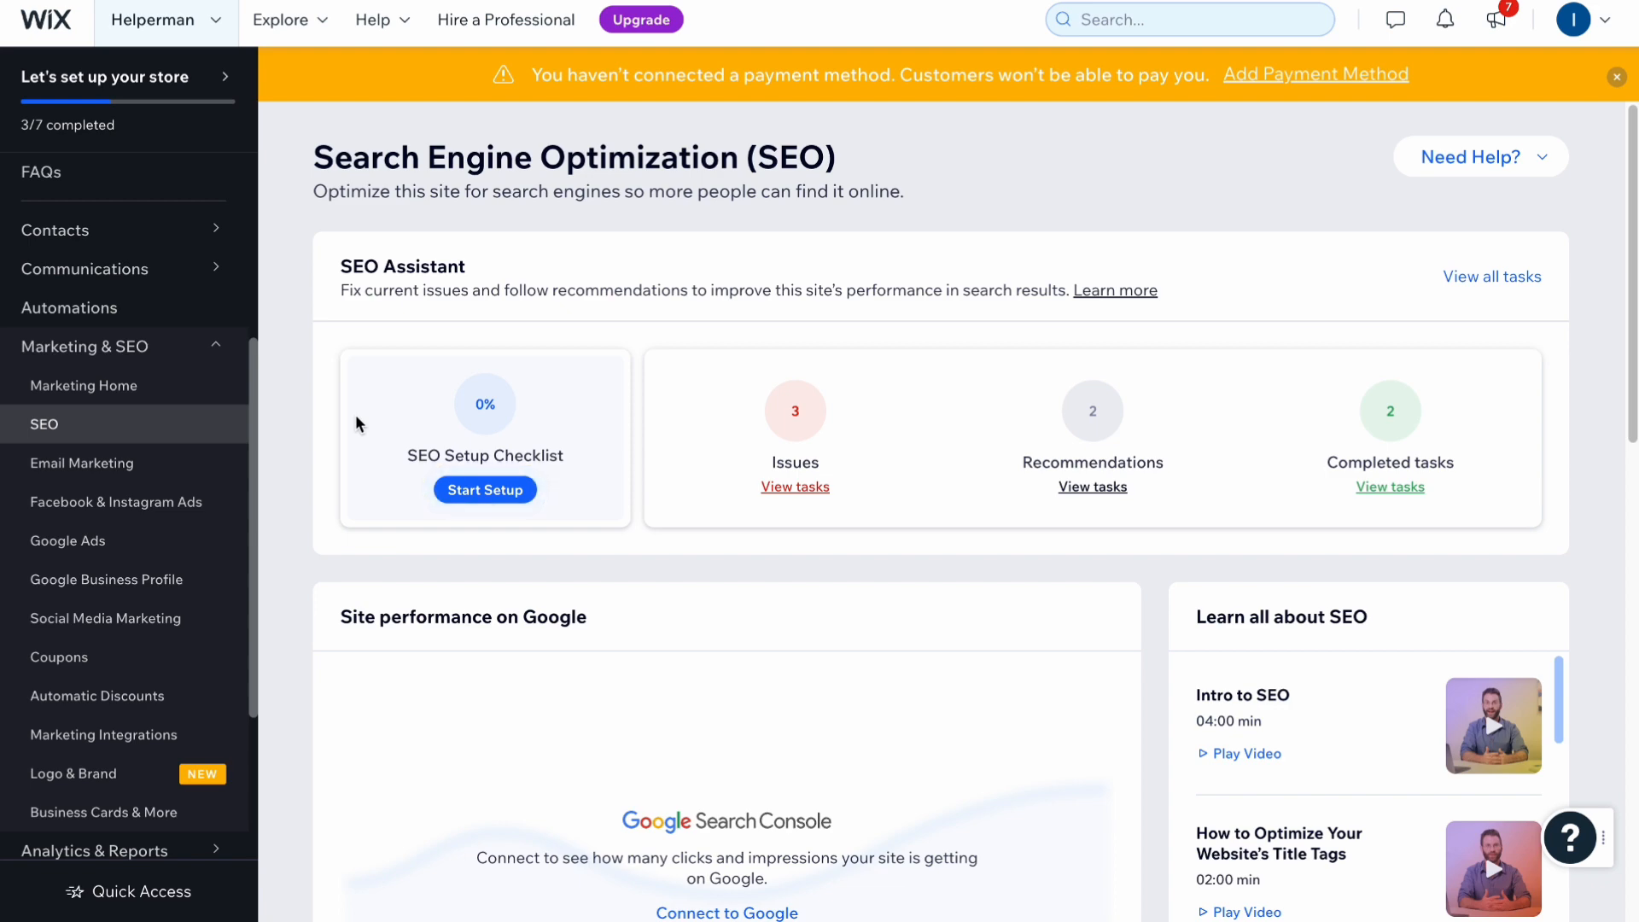
Look over the SEO Assistant overview and start the SEO Setup Checklist
scroll(459, 435, "down", 5)
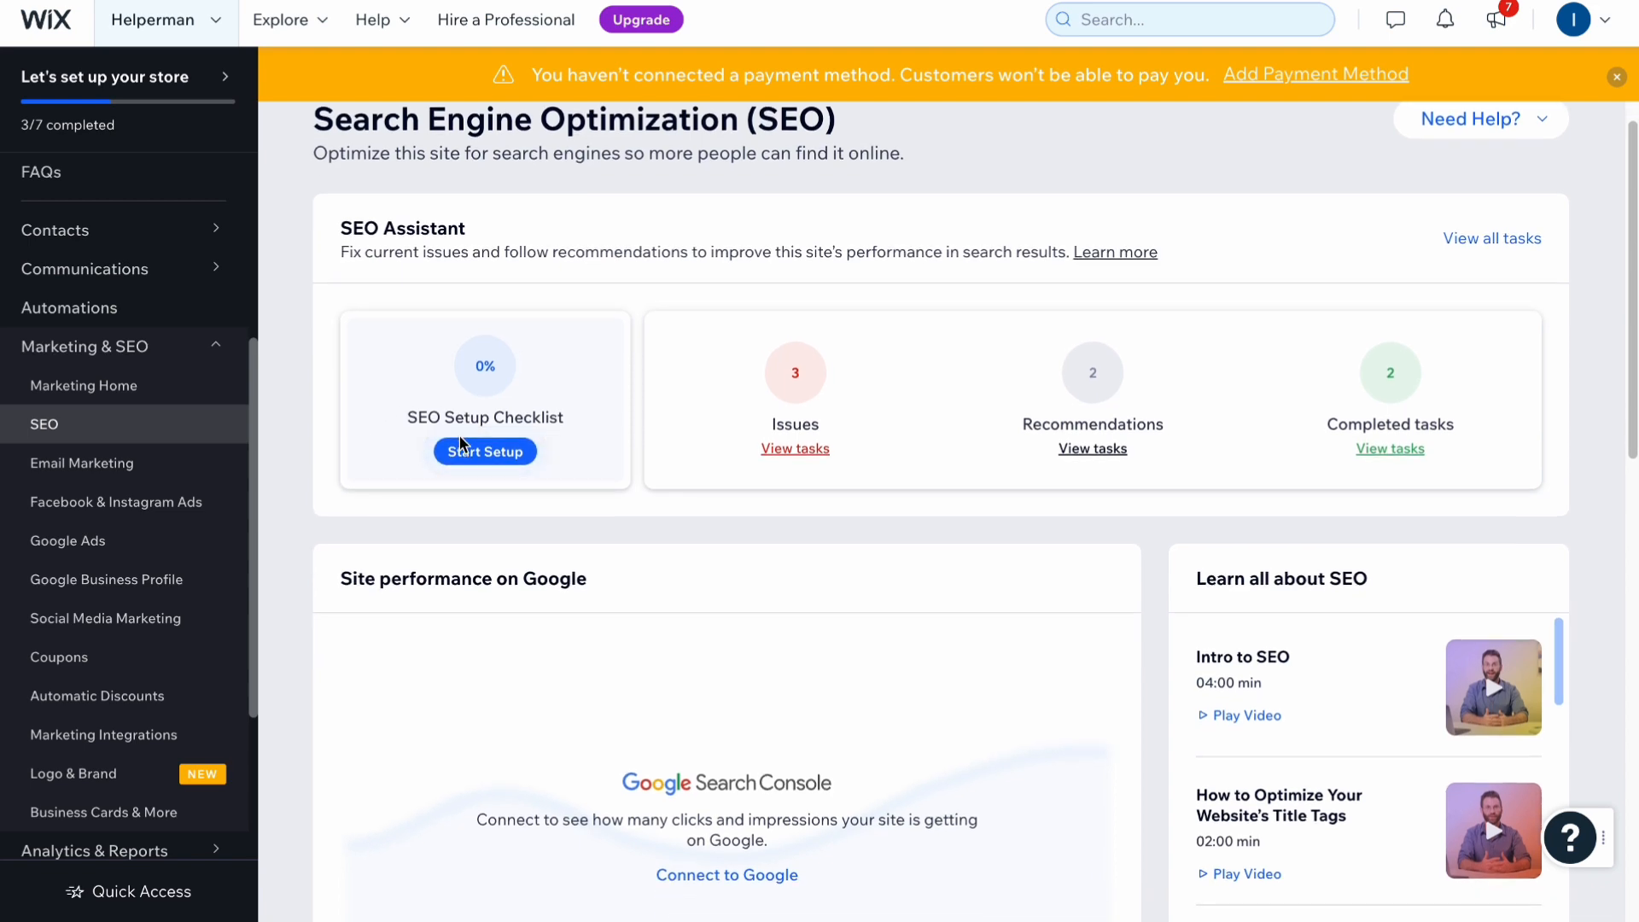
scroll(459, 436, "up", 5)
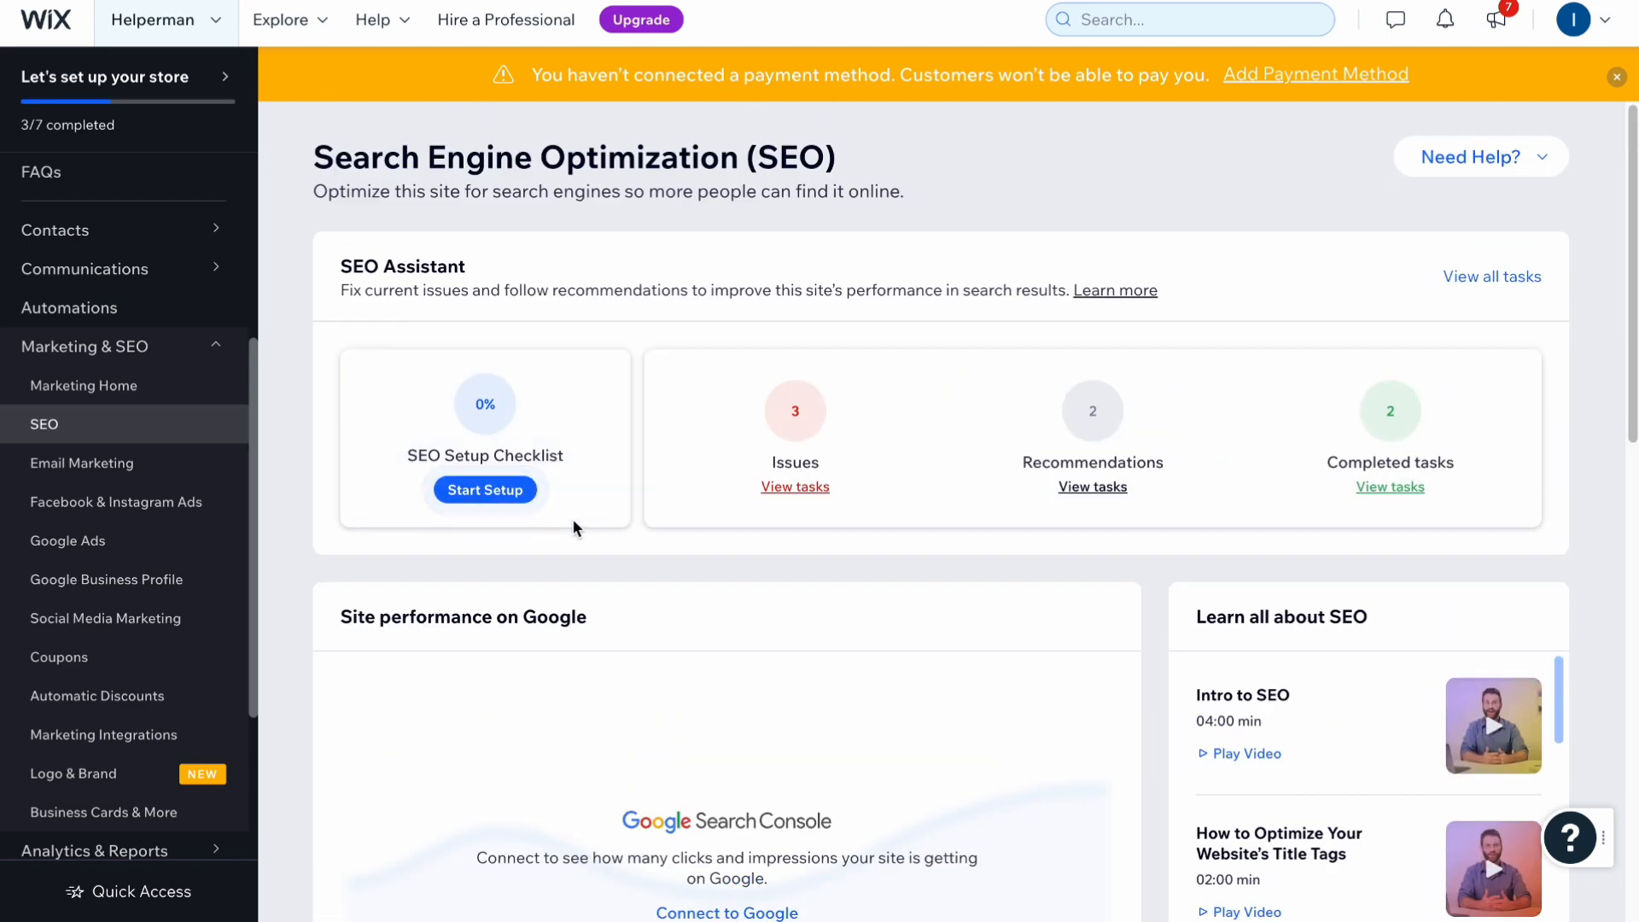
left_click(485, 491)
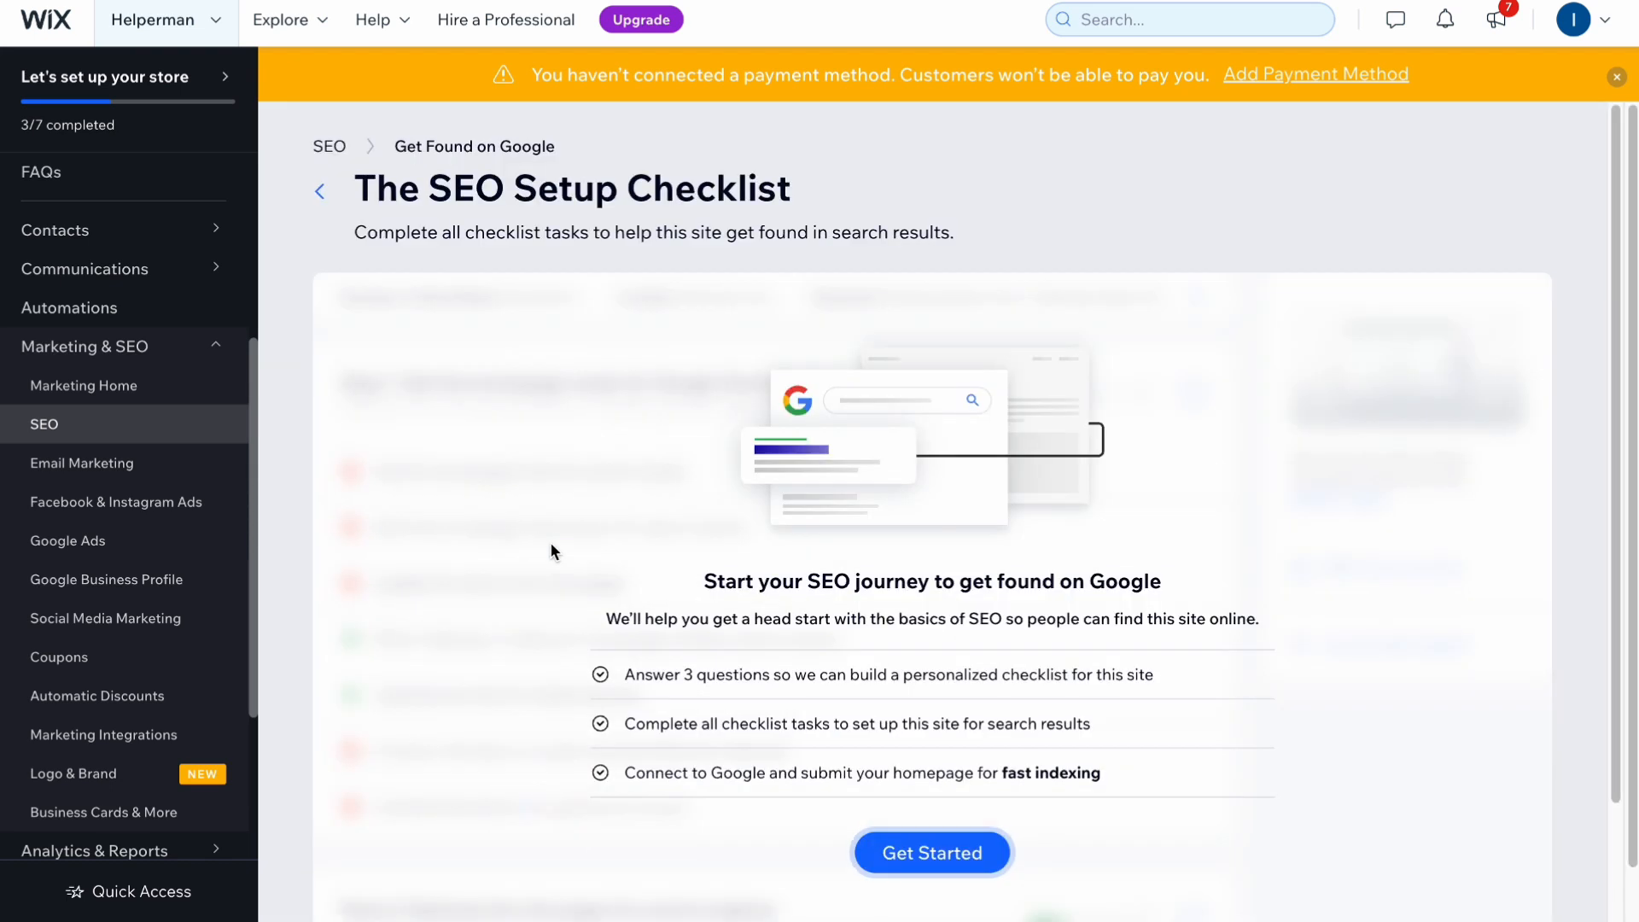
Read the checklist introduction and its three points on questions, tasks and connecting to Google
scroll(552, 545, "down", 1)
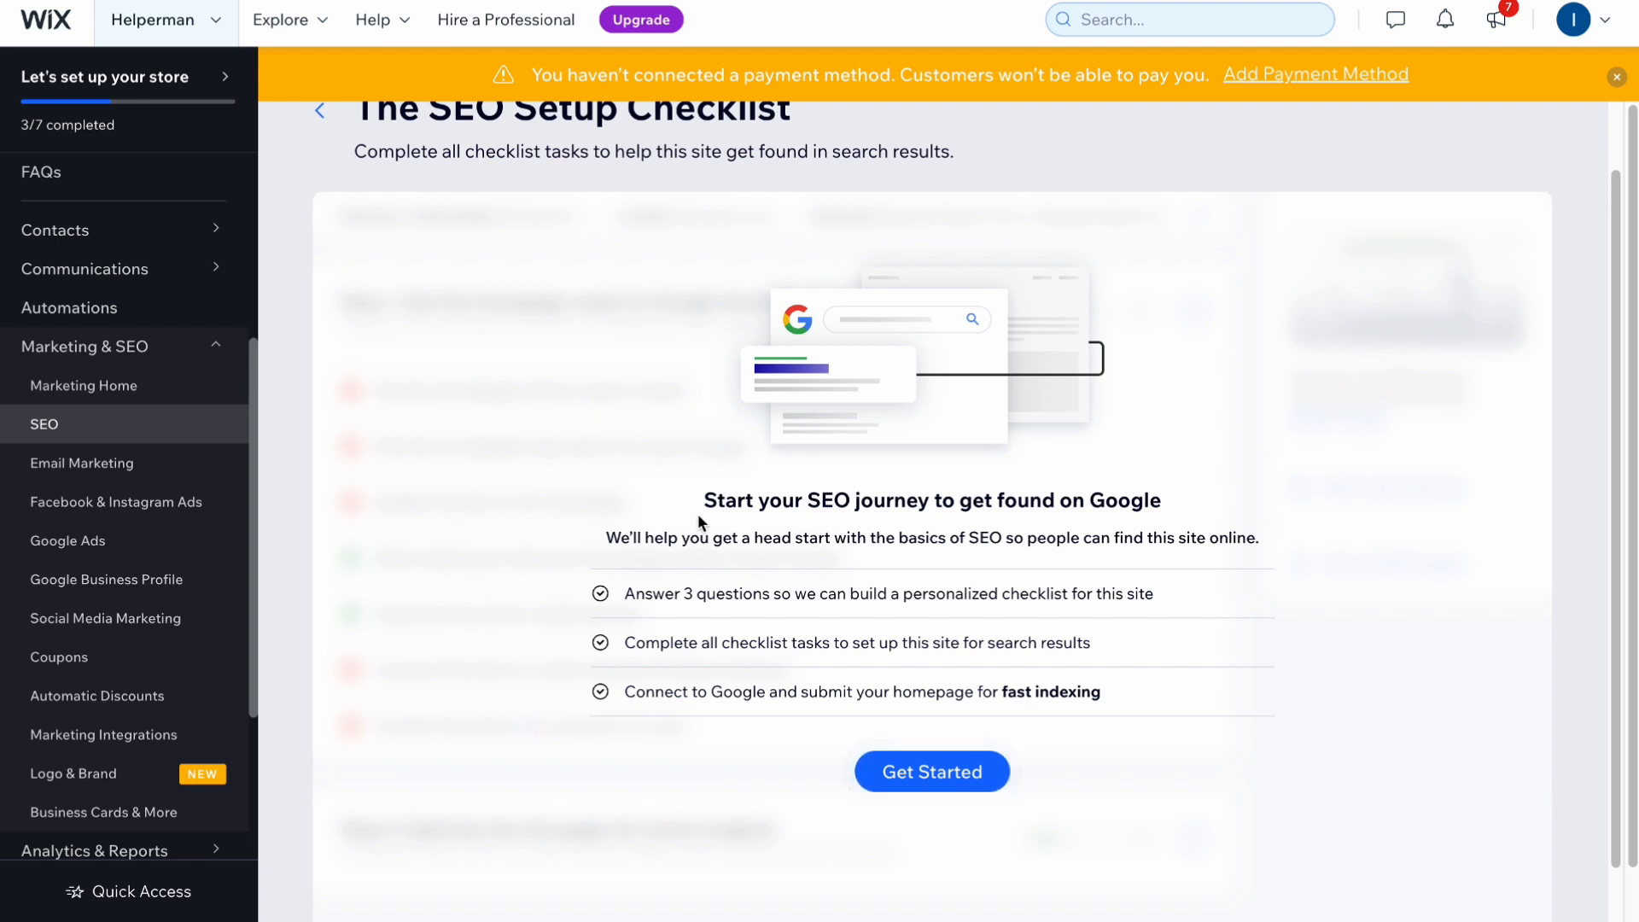
scroll(604, 547, "down", 2)
left_click_drag(621, 410, 1277, 402)
left_click_drag(644, 465, 1157, 456)
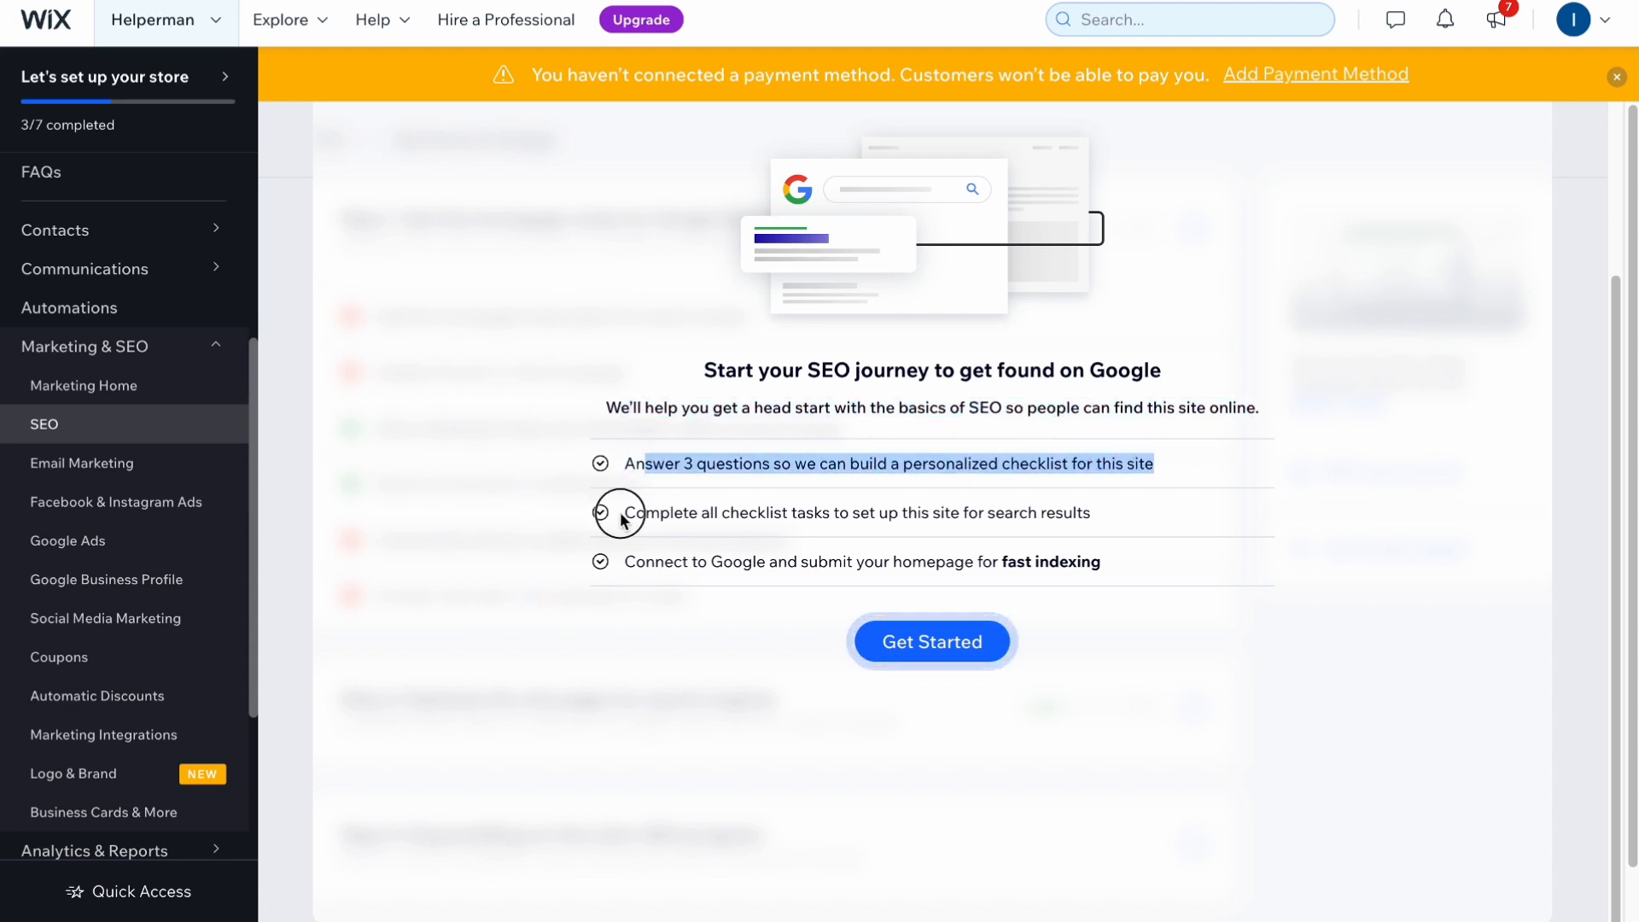
left_click_drag(619, 512, 1037, 510)
left_click(1114, 503)
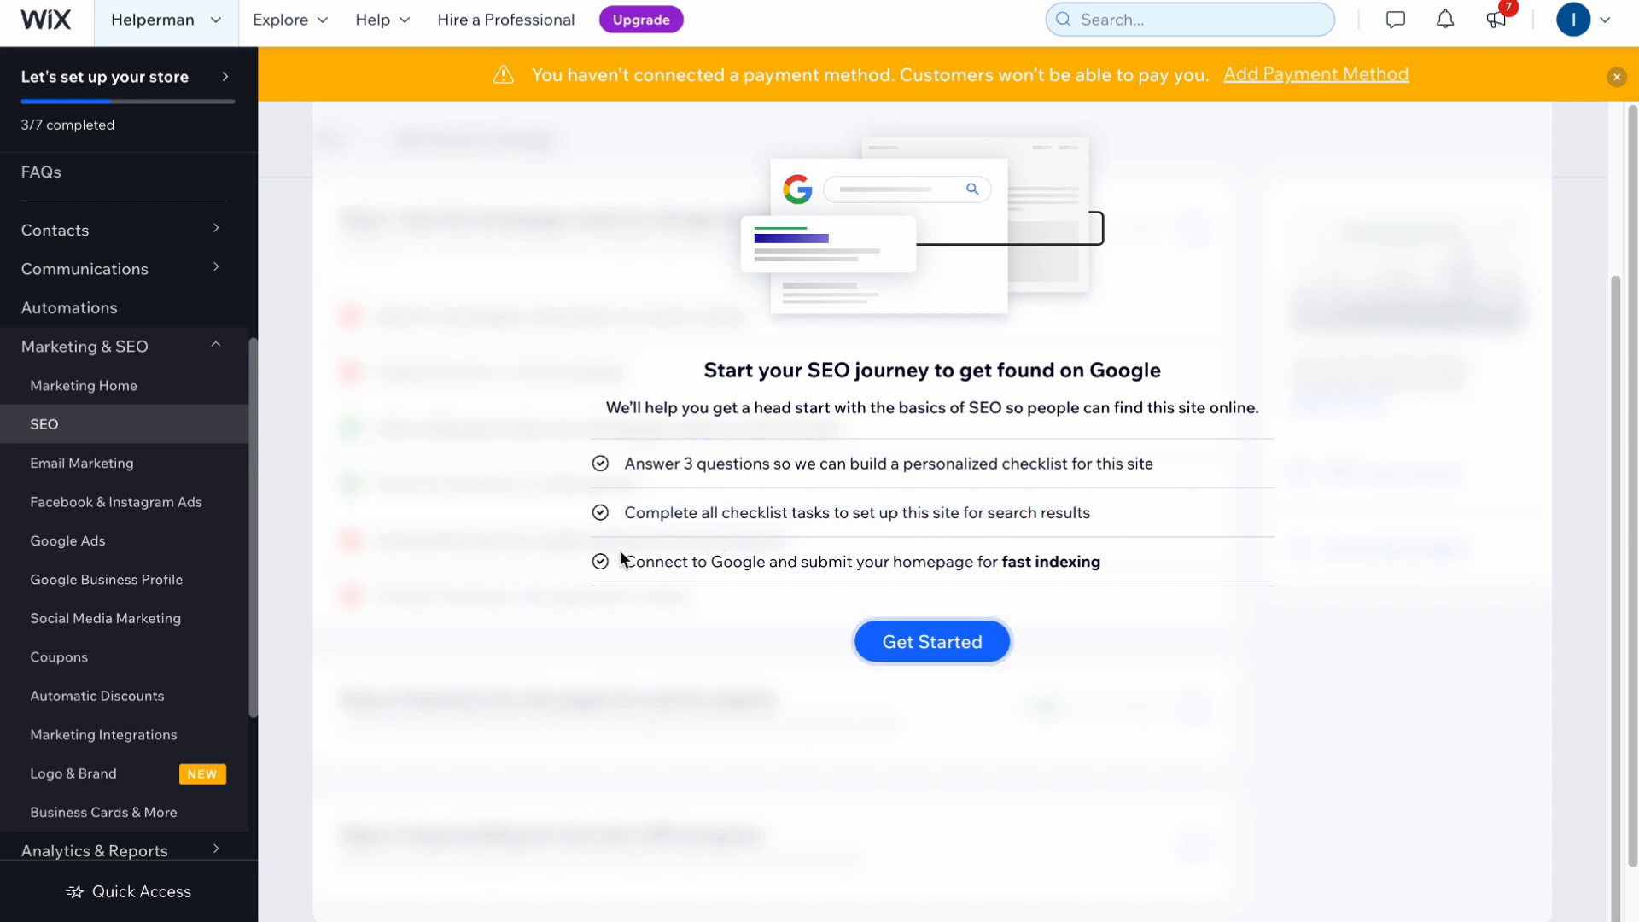
left_click_drag(622, 561, 973, 563)
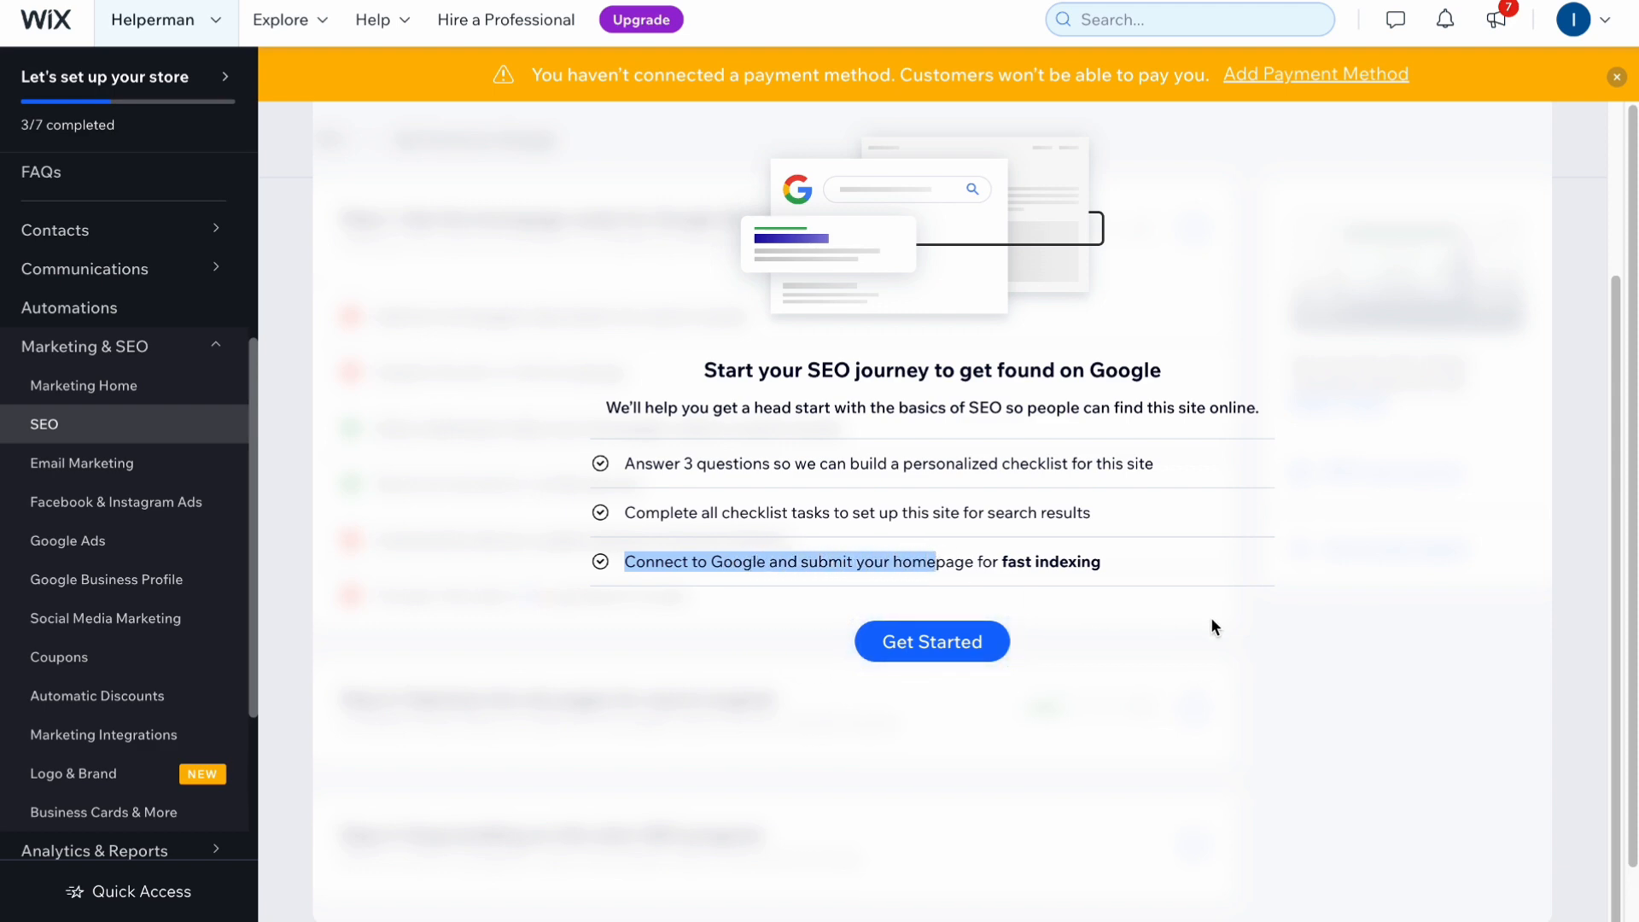
Begin the checklist questions, naming the business HelperMan and specifying that it serves customers nationwide, worldwide or only online
left_click(934, 642)
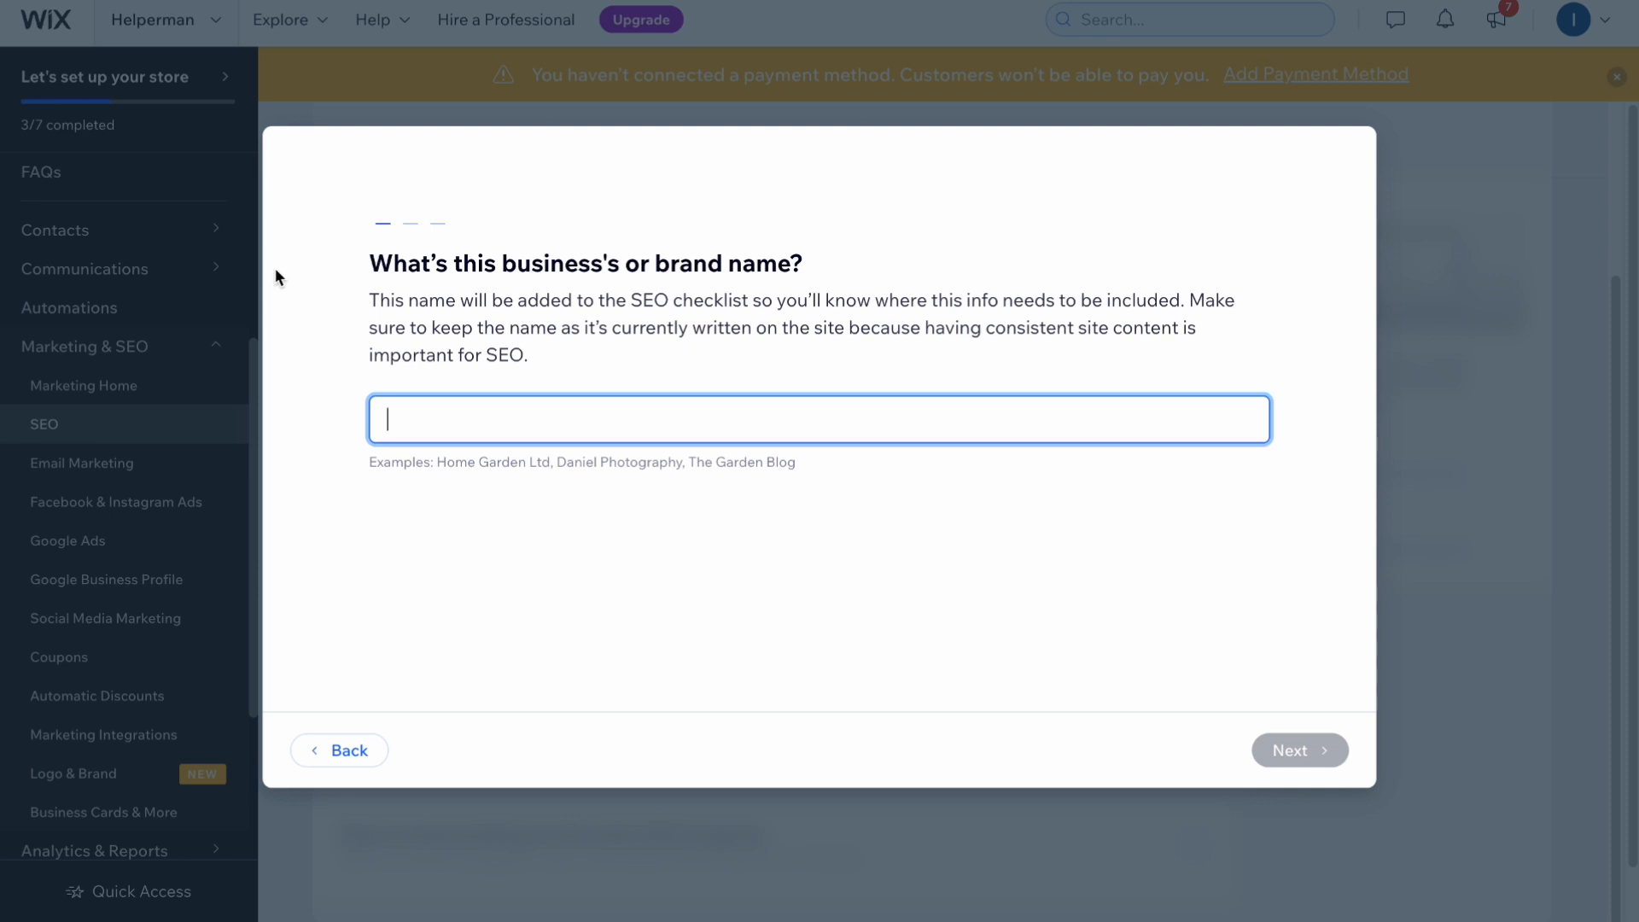
type("Helpe")
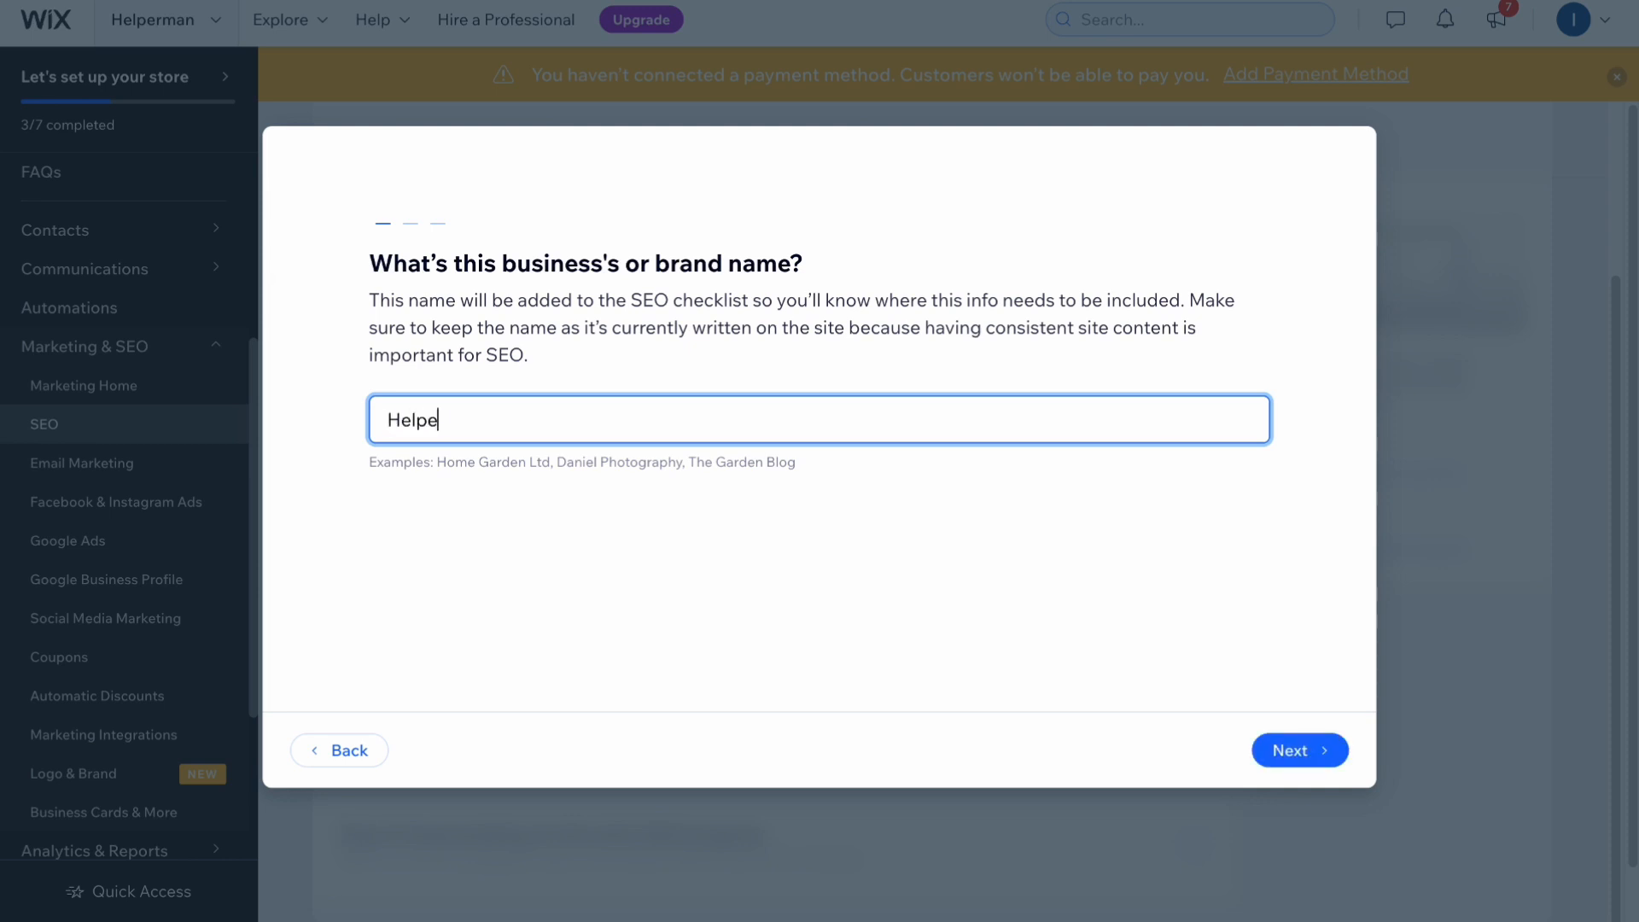
type("rMan")
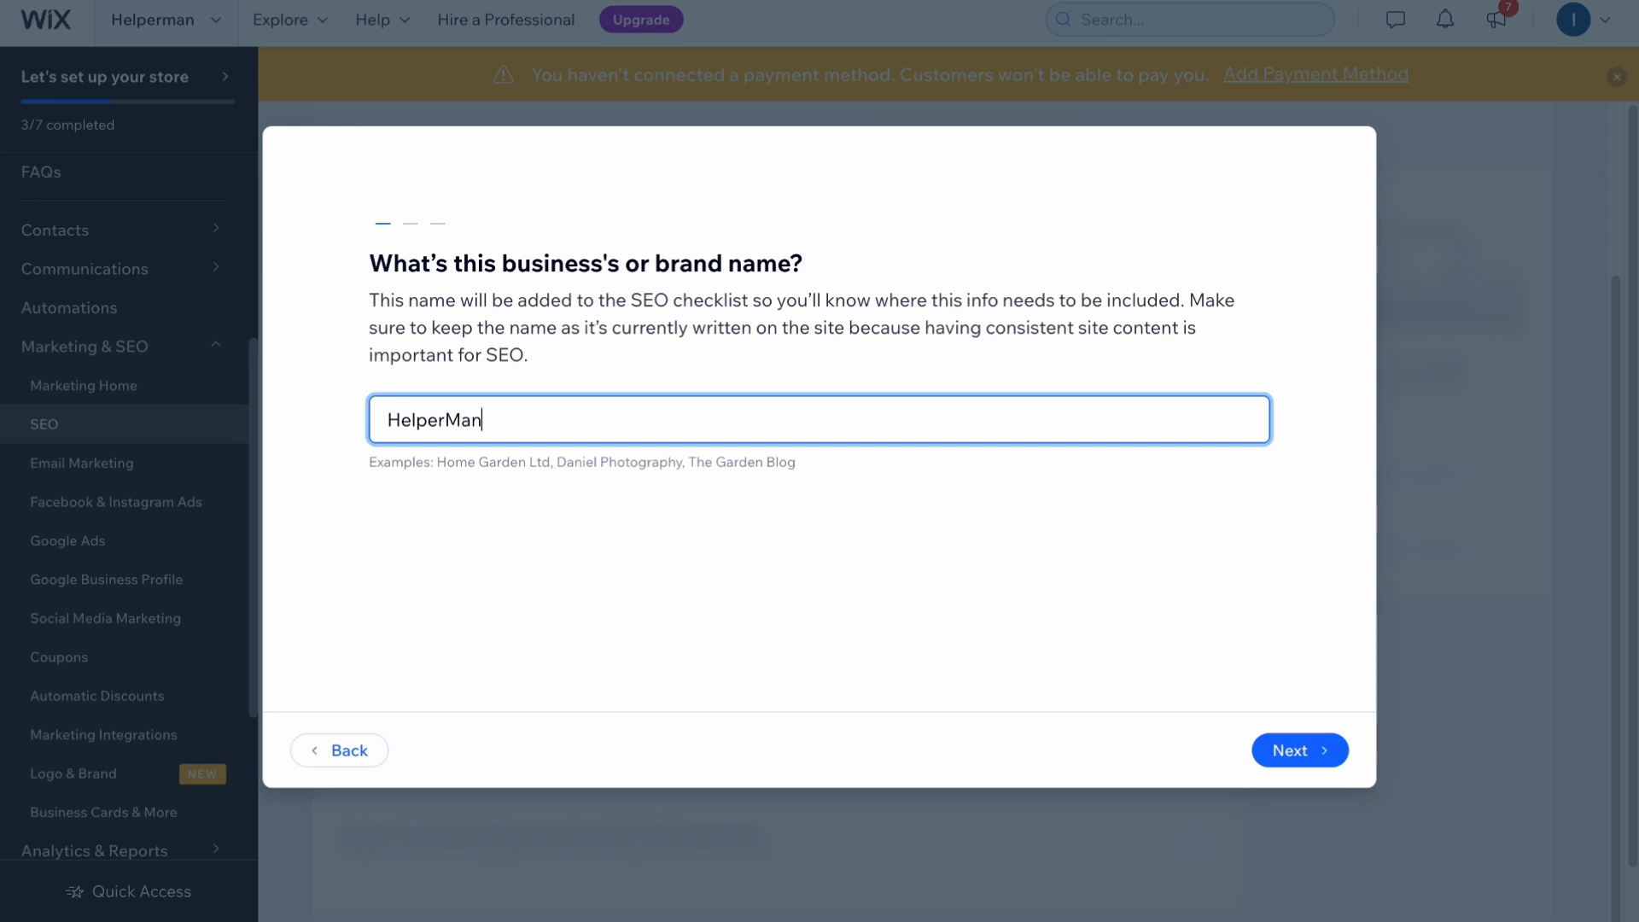
left_click(1265, 756)
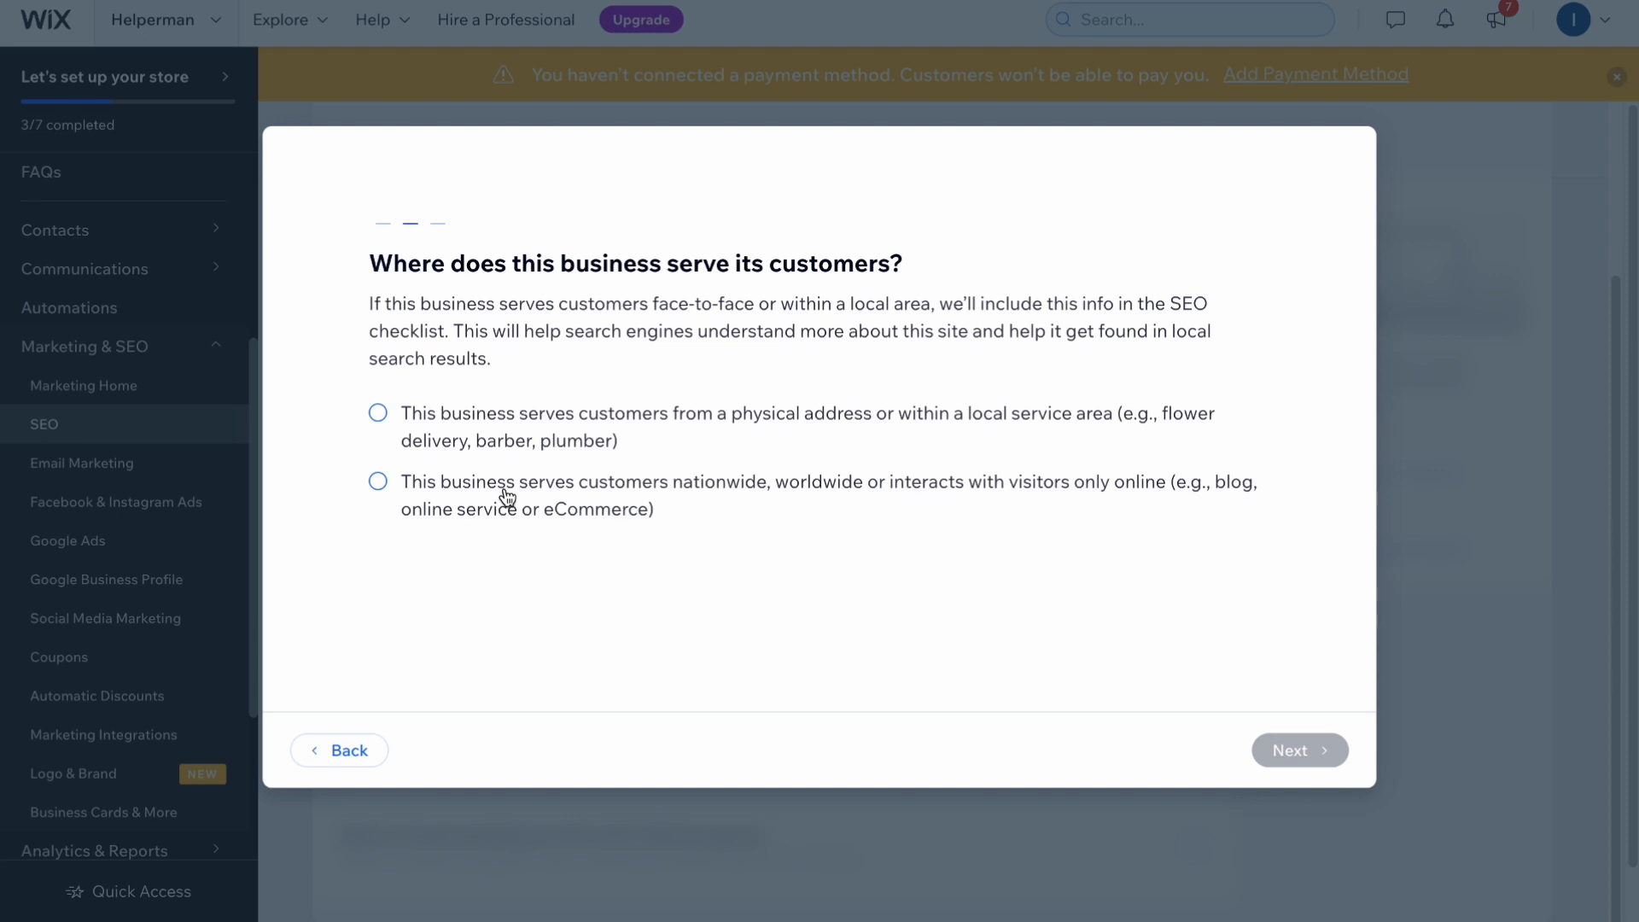
left_click(378, 481)
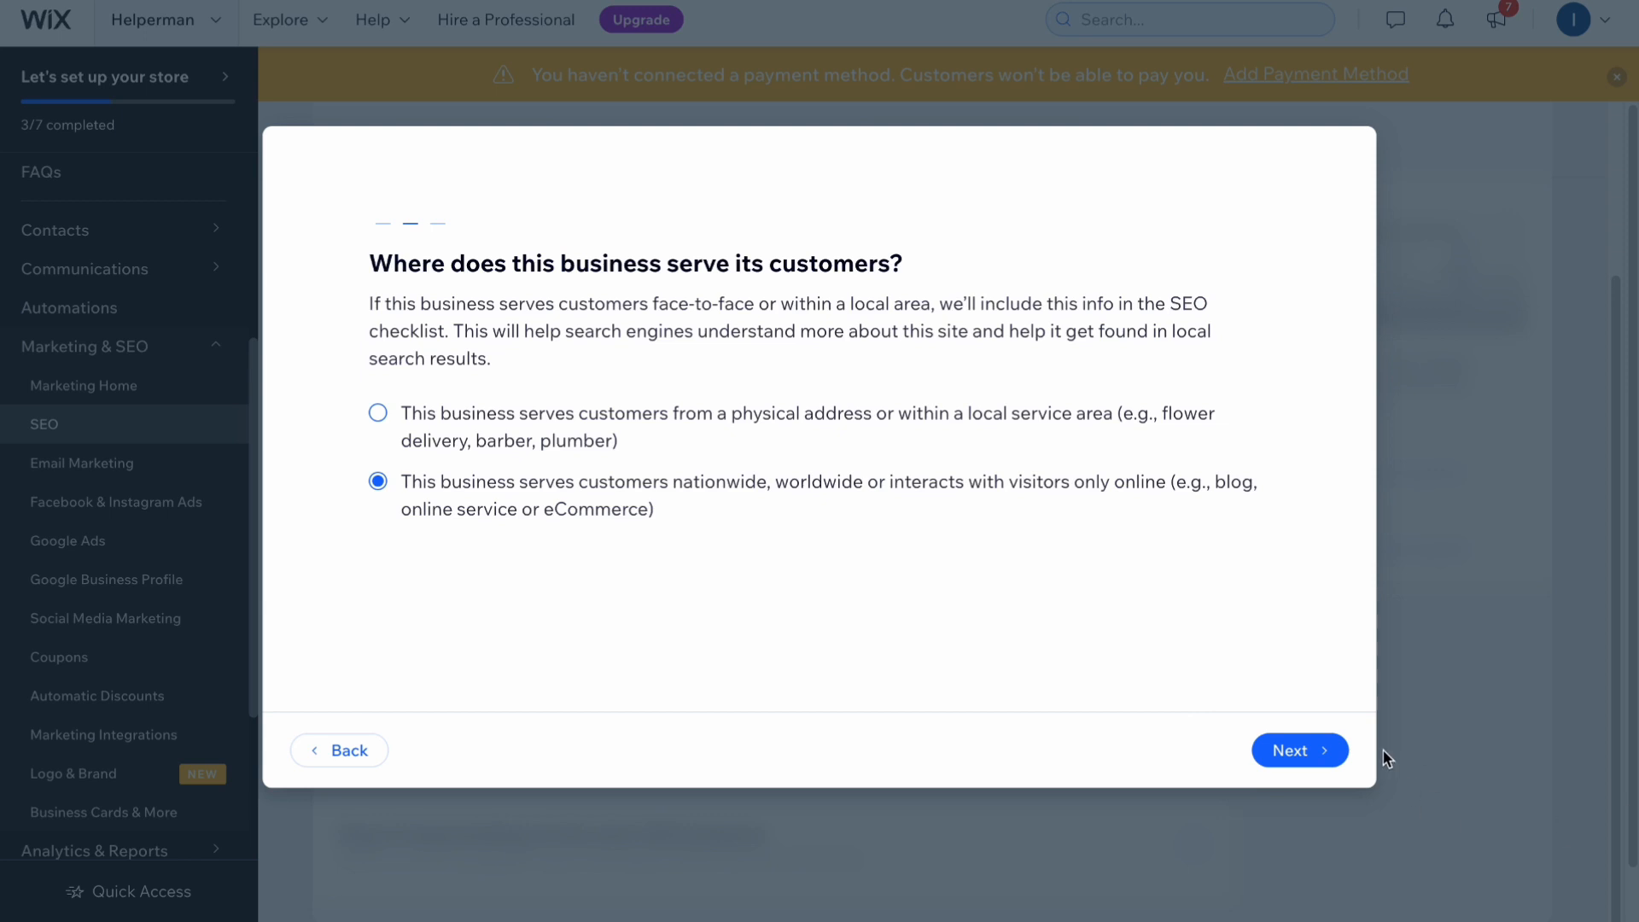
left_click(1324, 749)
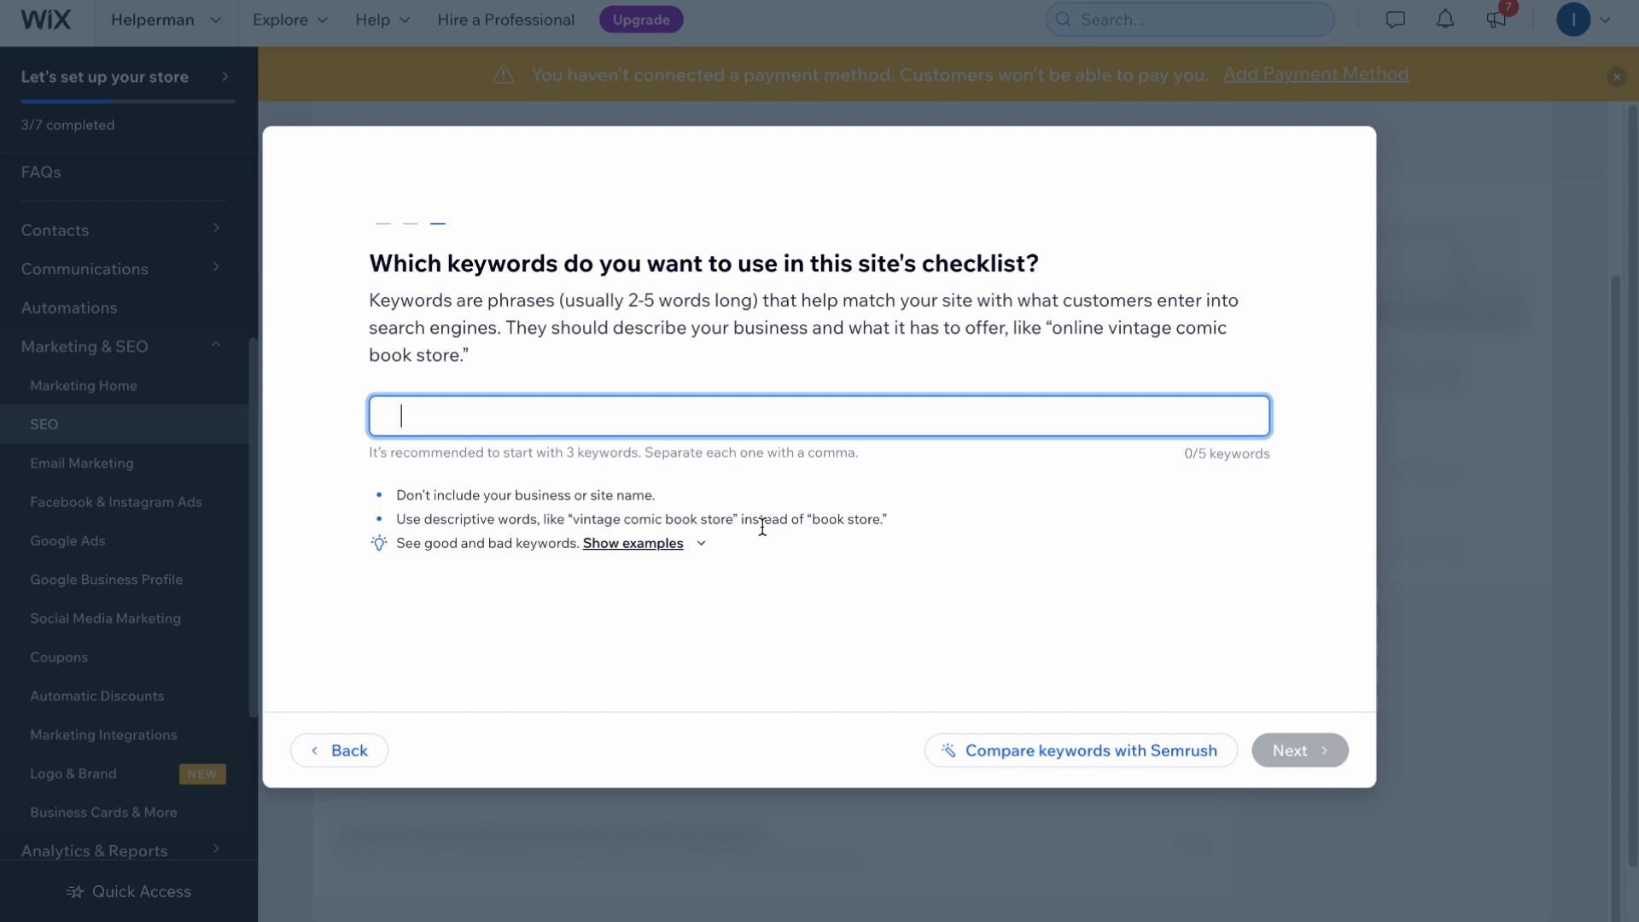
Add the keywords helperman, tutorial, how to, guide and youtube, and complete the questionnaire
type("helperman")
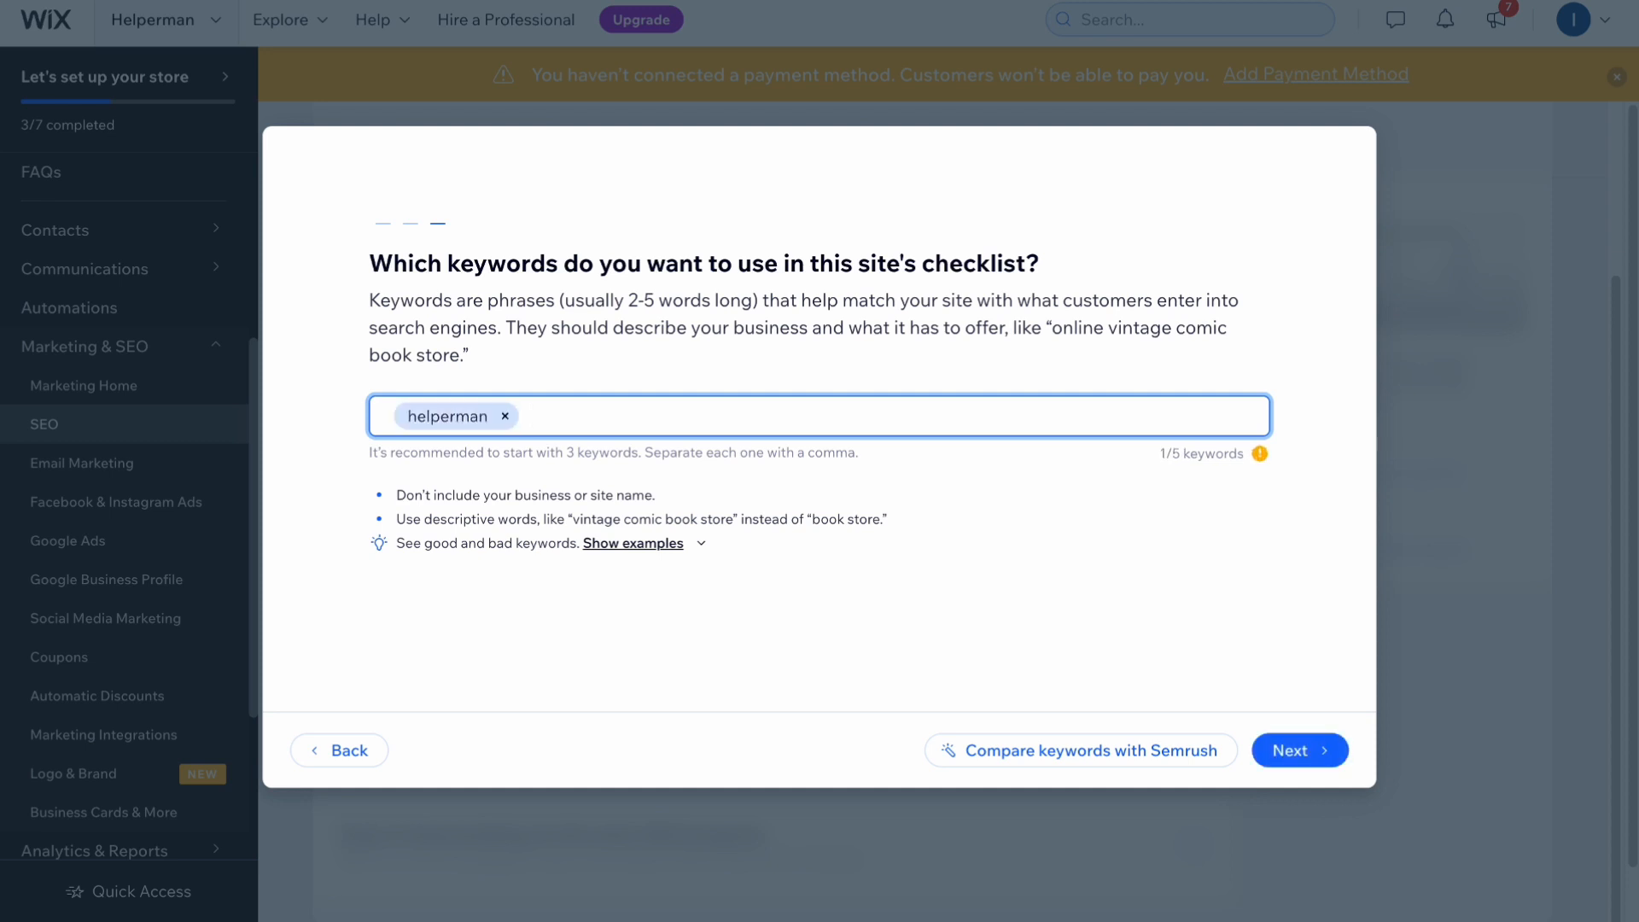
type(",tutorial,how")
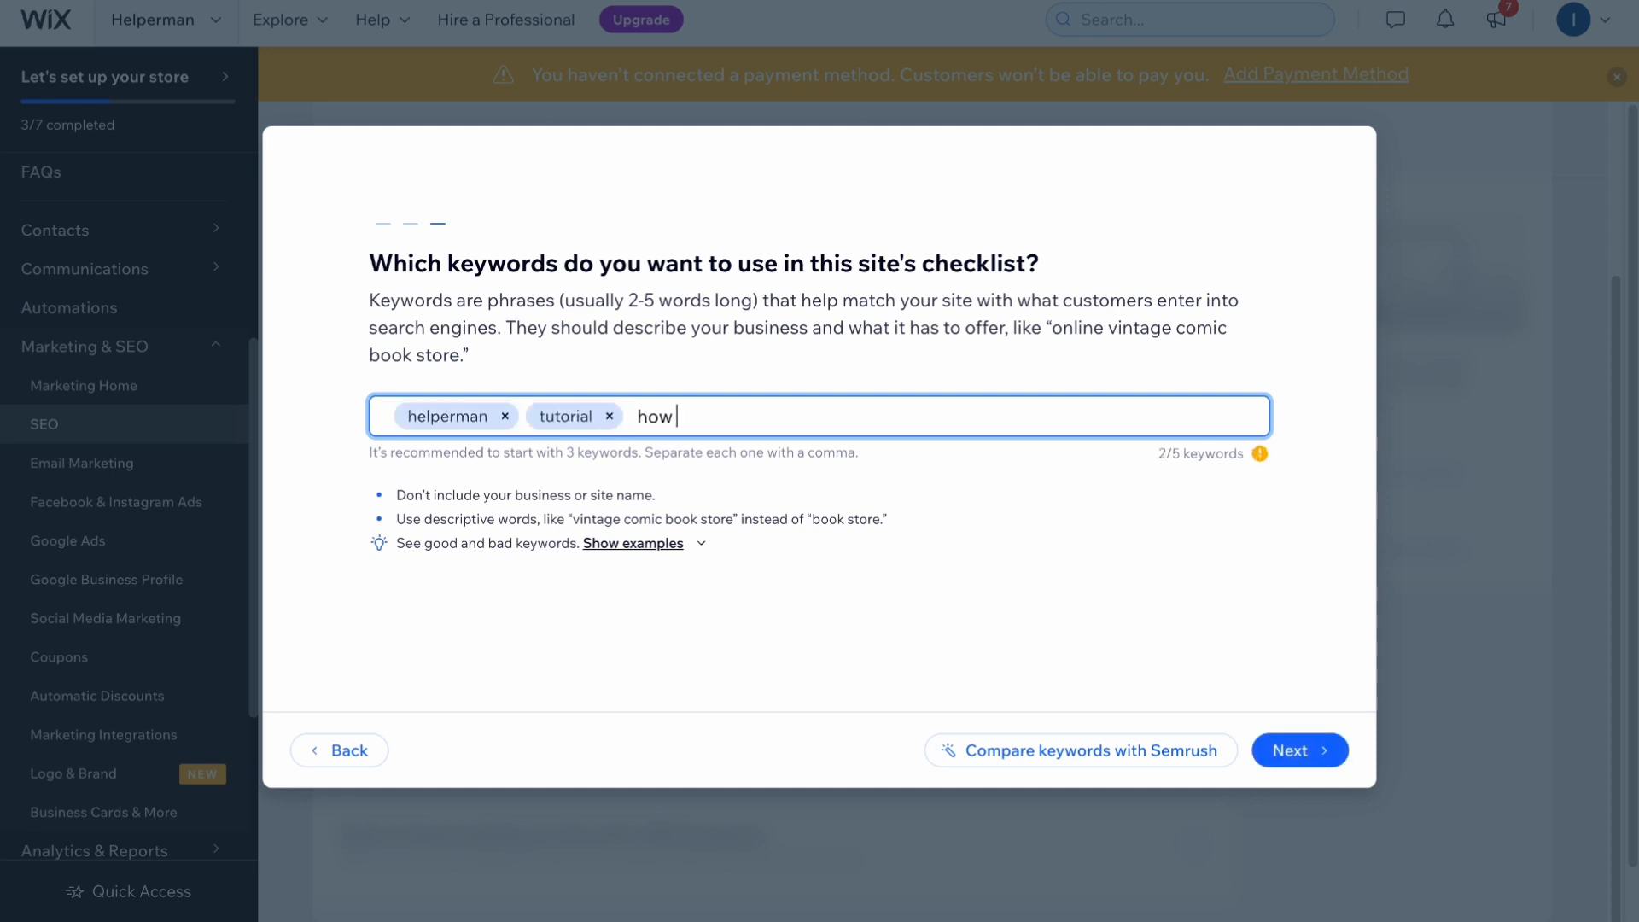
type(" to,guide,")
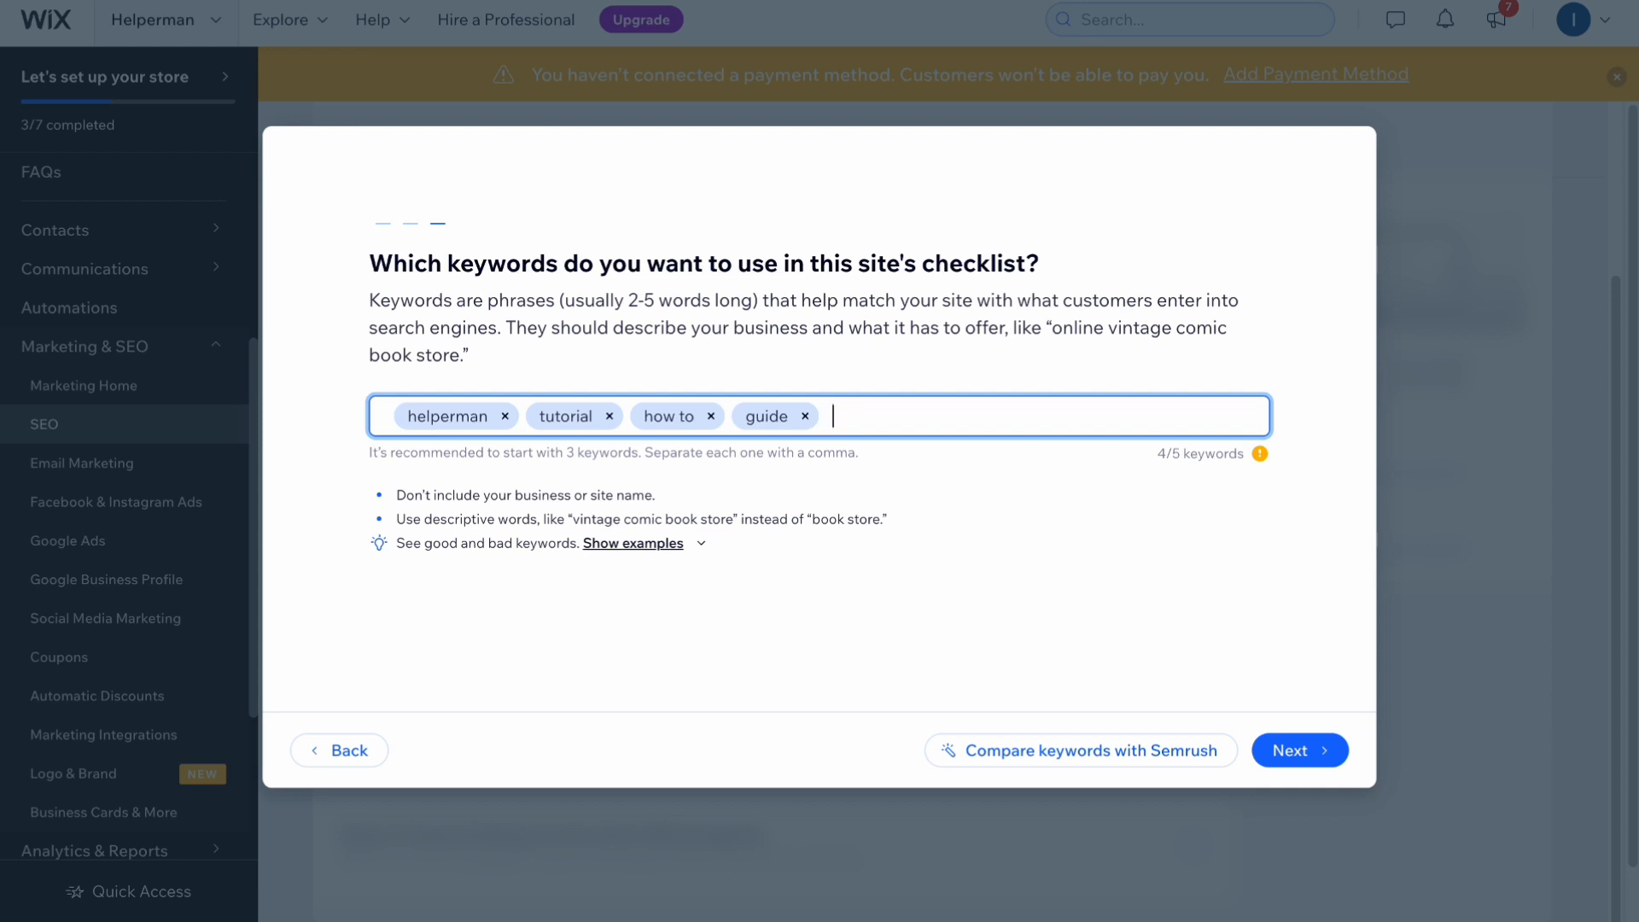
type("youtube,")
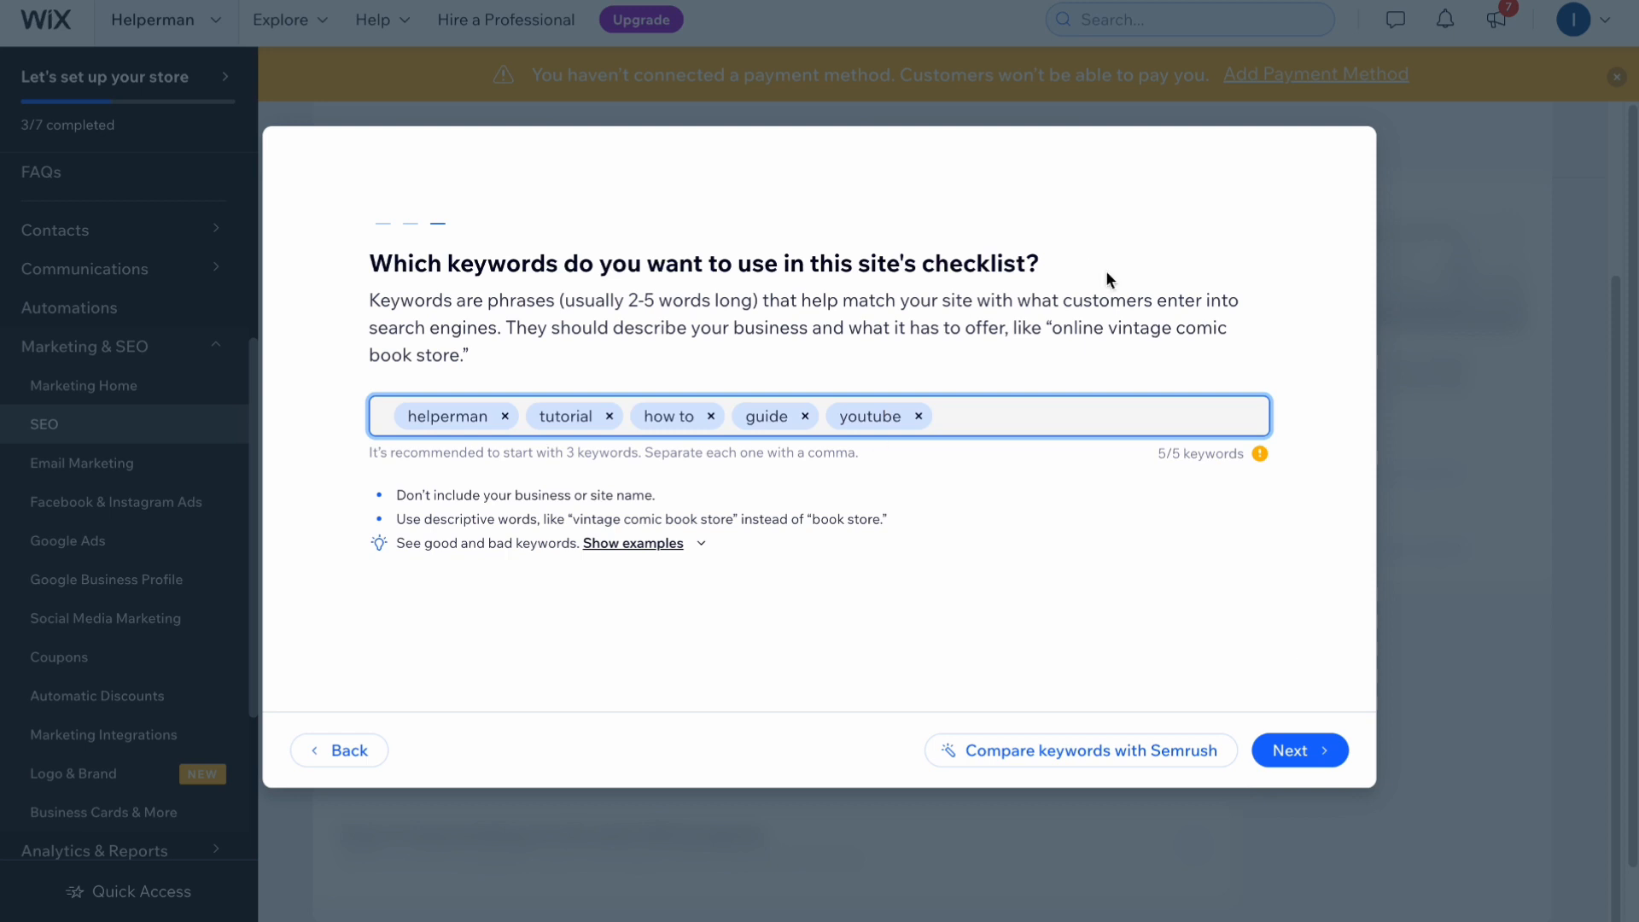
left_click(1263, 751)
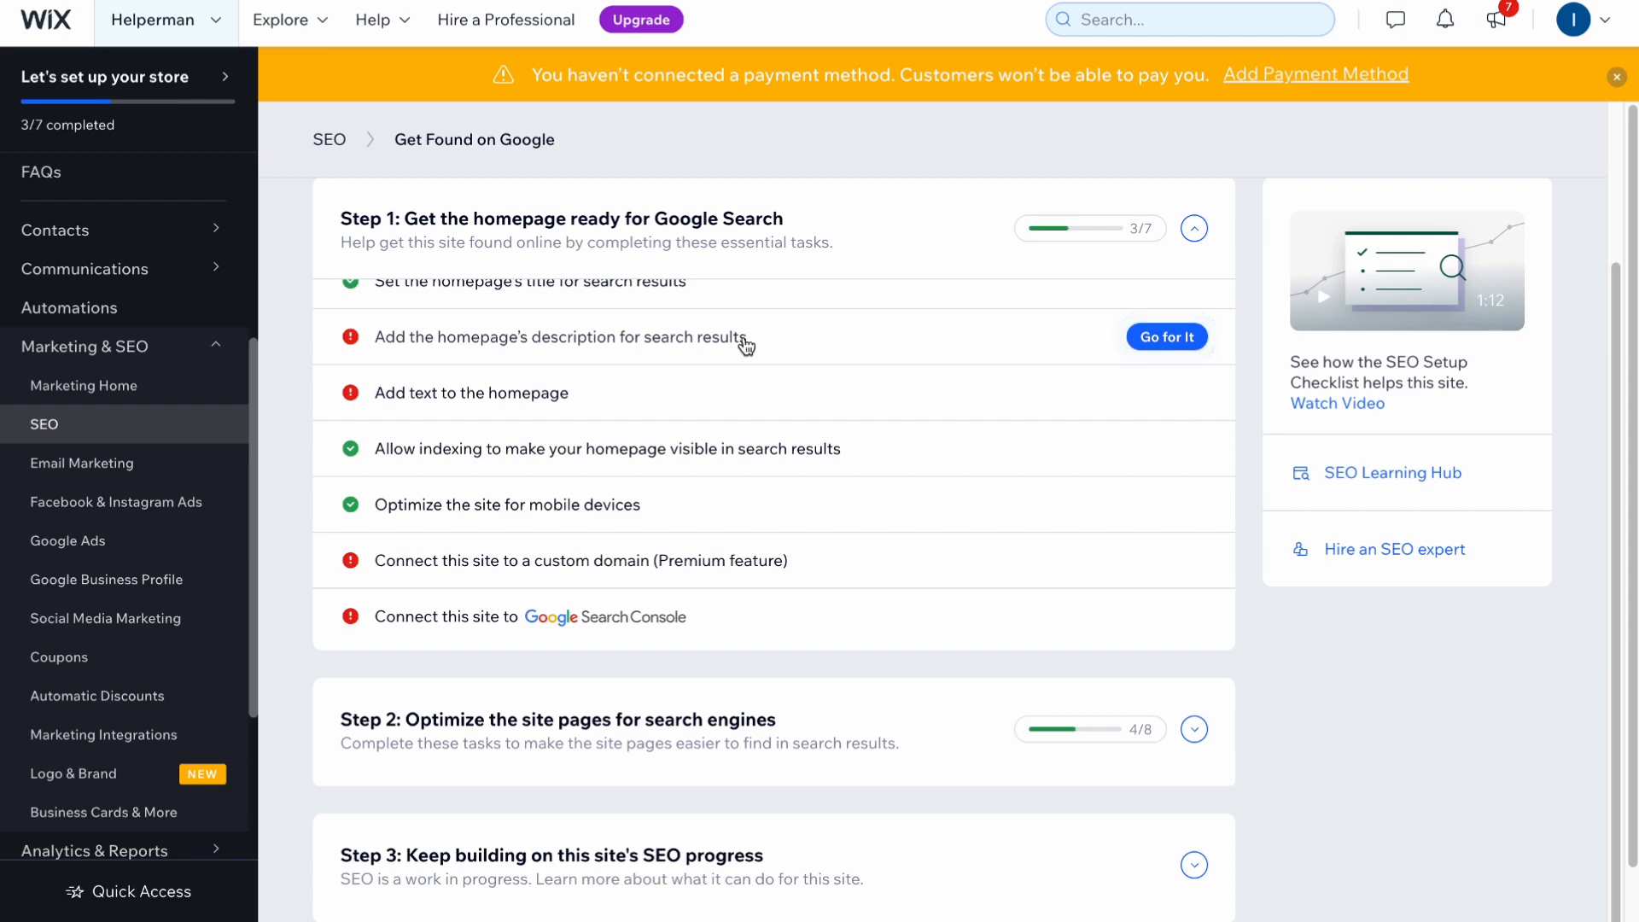
Review the checklist task covering the homepage's title for search results, including its current title tag
scroll(747, 345, "up", 2)
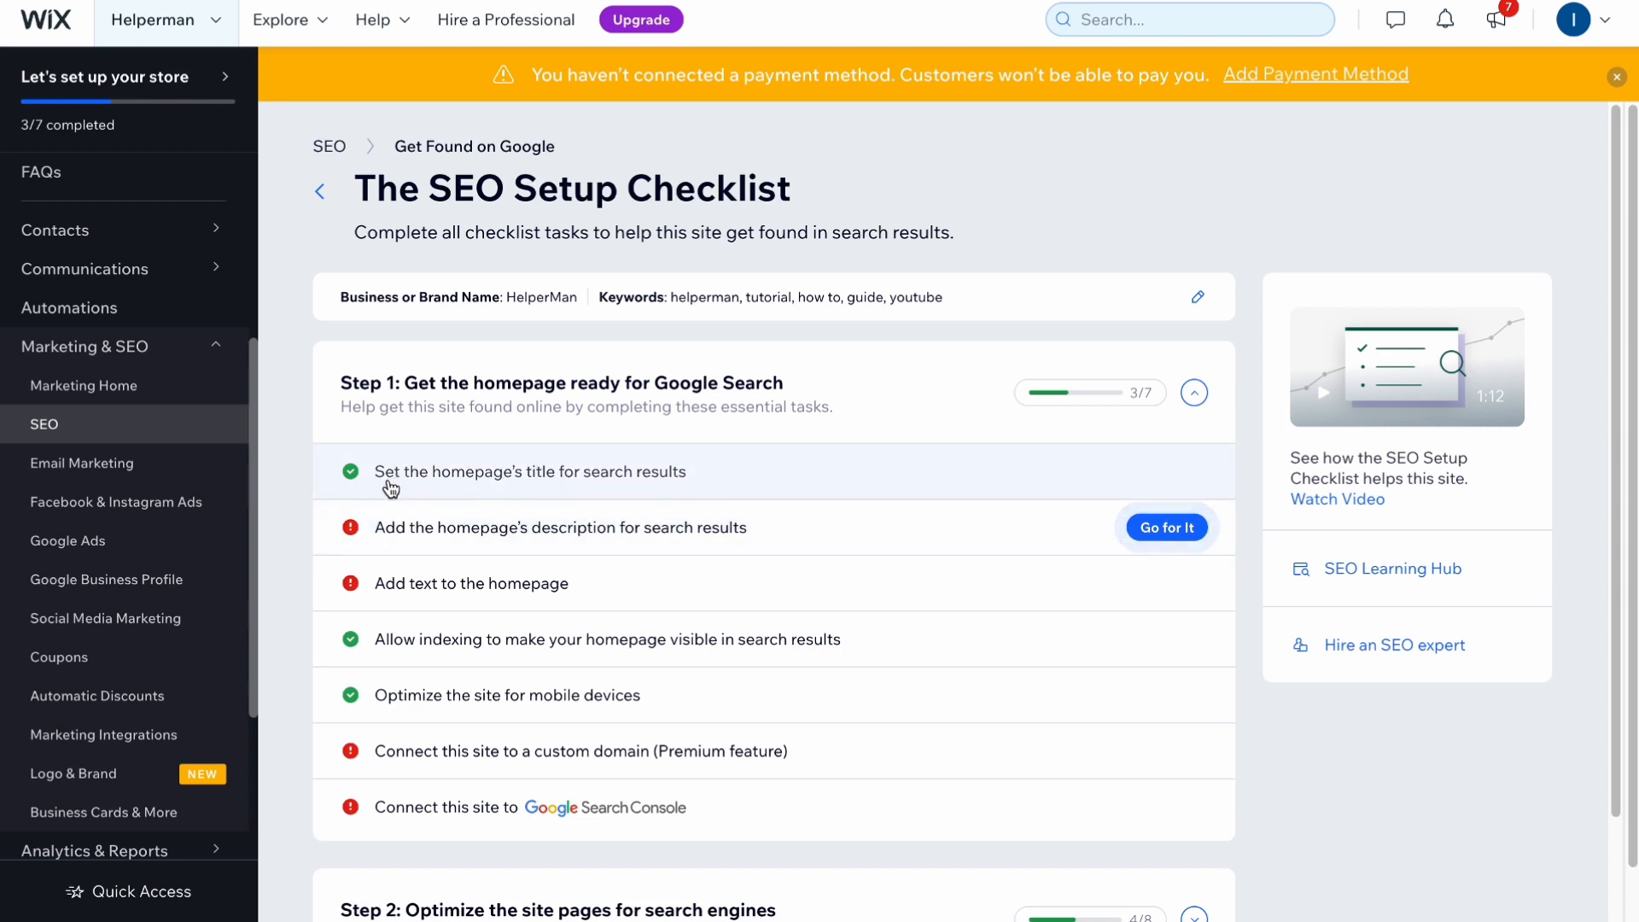
left_click(516, 474)
scroll(516, 475, "down", 3)
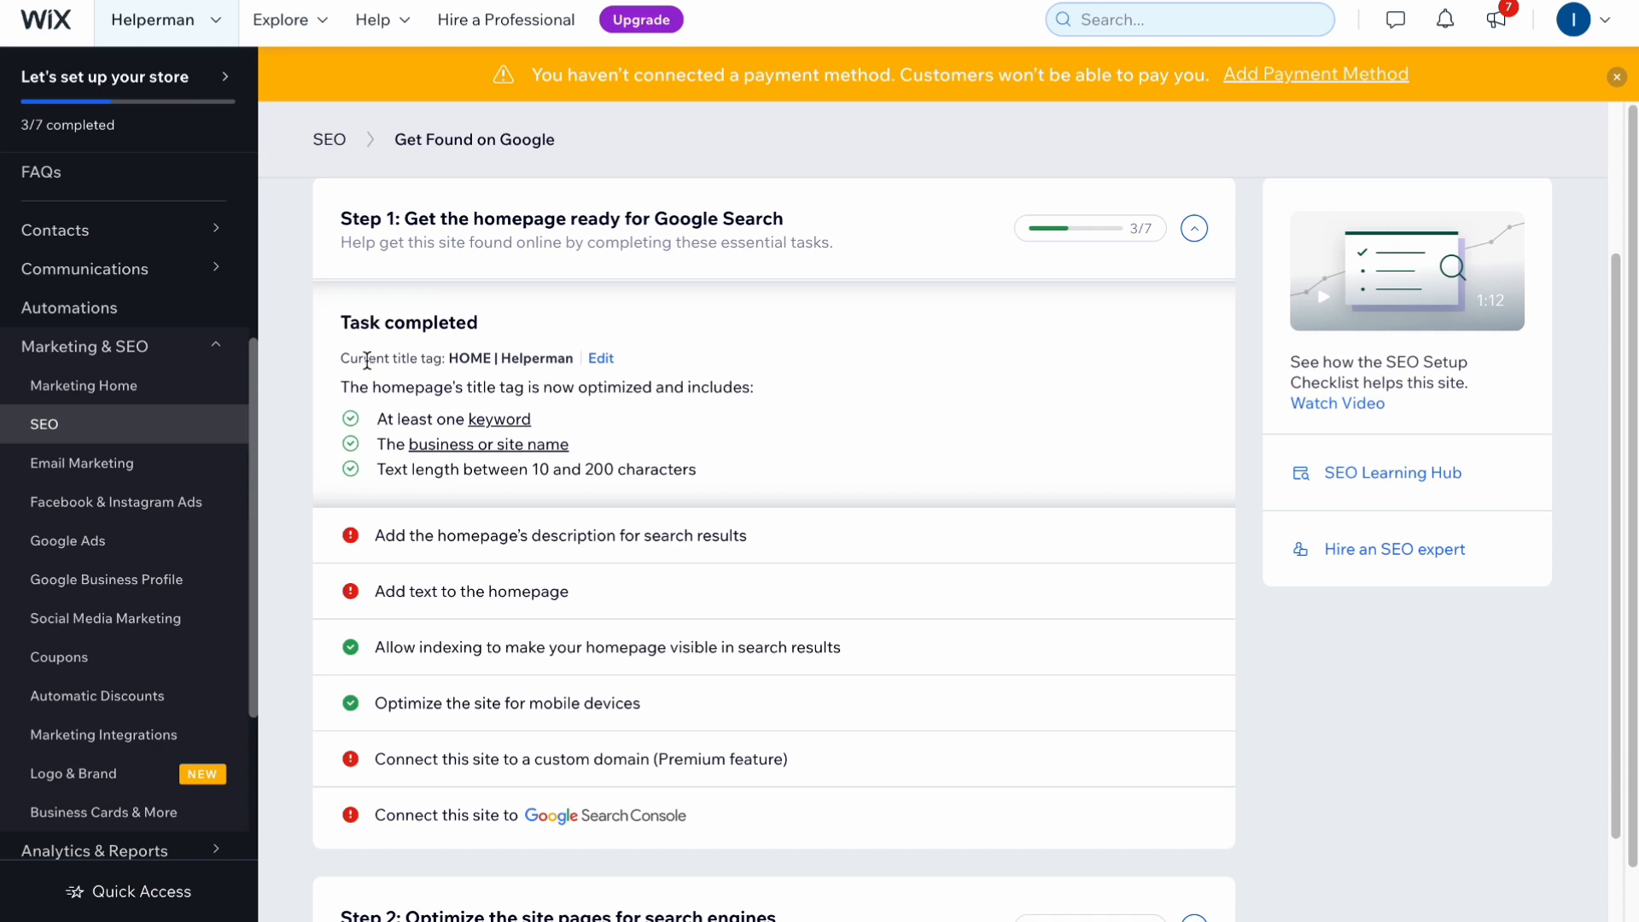
left_click_drag(351, 359, 425, 359)
Enter the homepage's search description "a lot of wix tutorials here. also other tutorials about other apps" and try to publish it
left_click(478, 533)
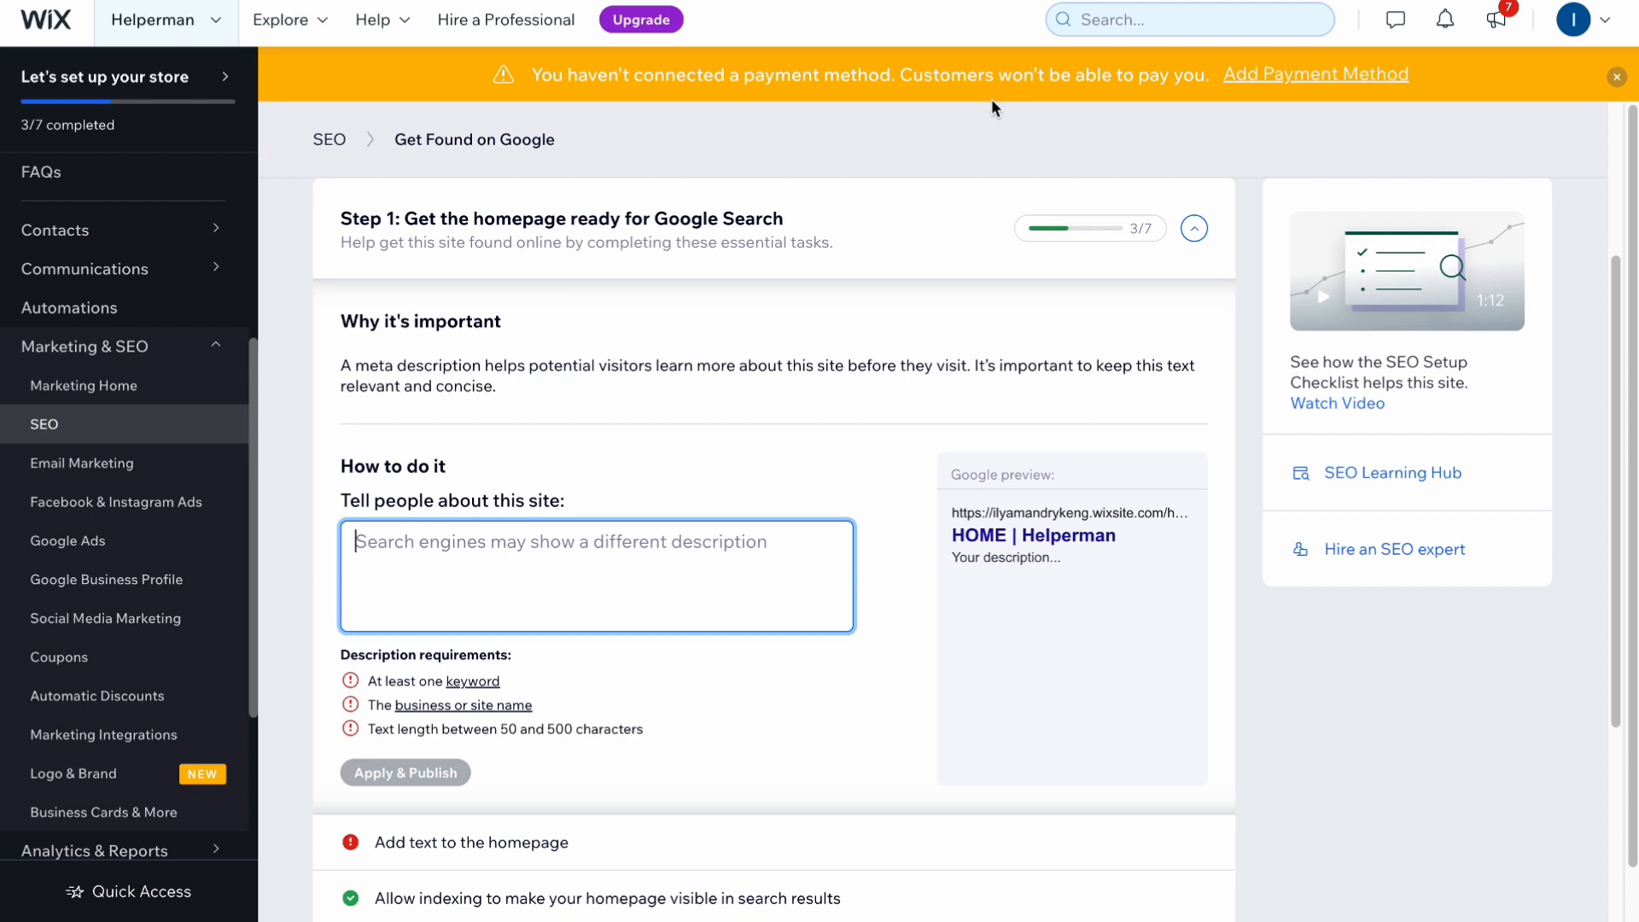
type("a l")
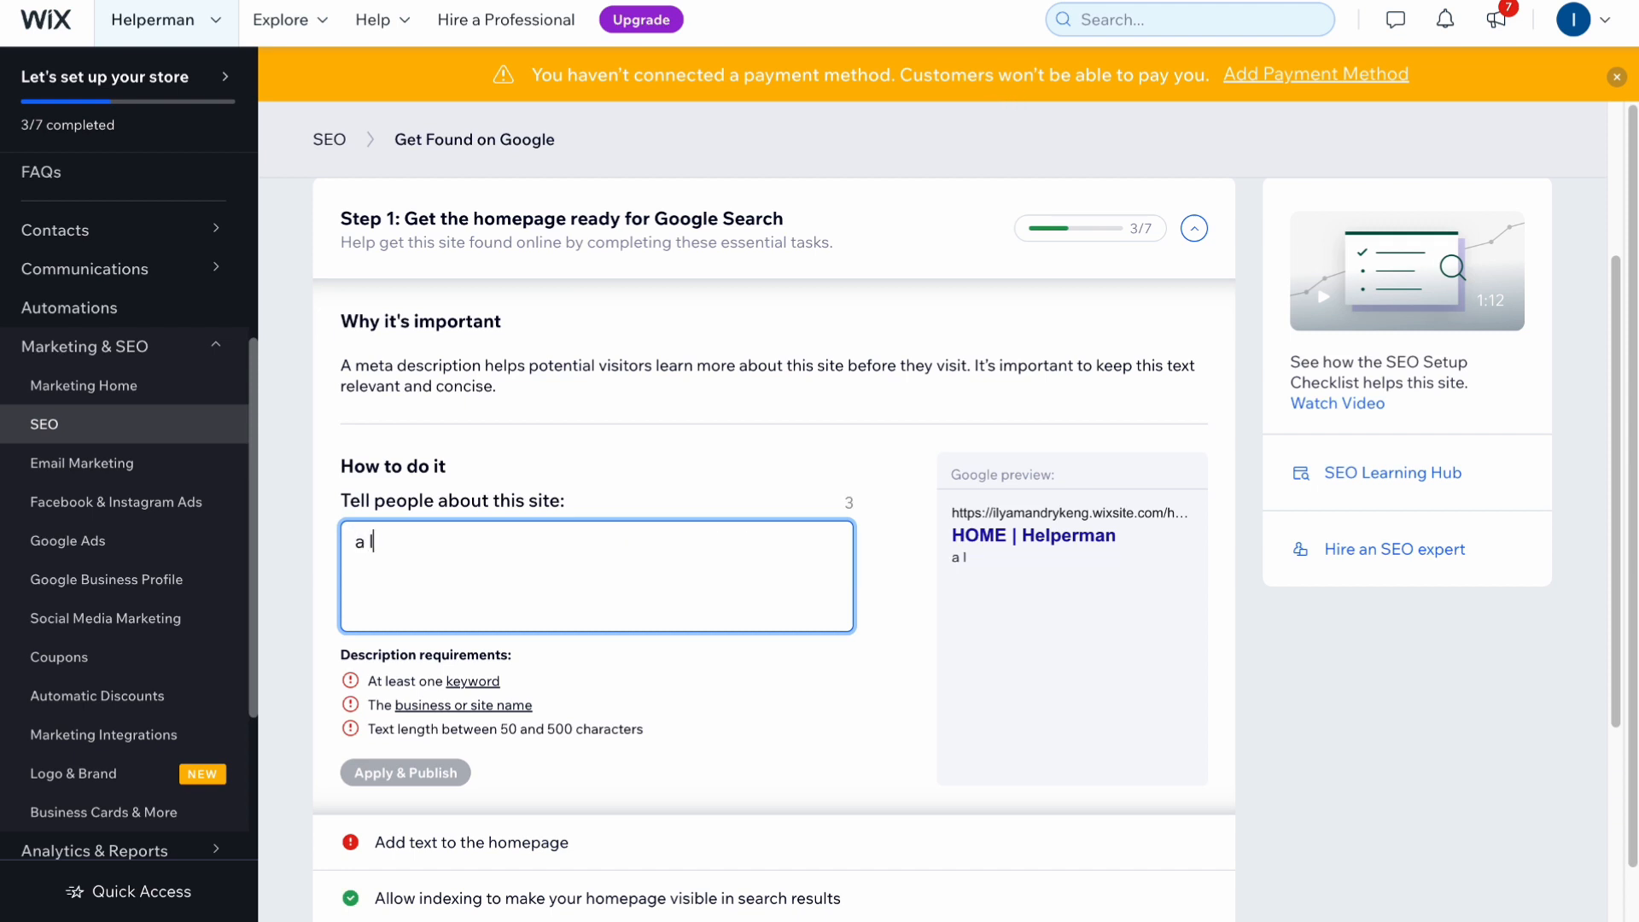
type("ot of wix tutorials here")
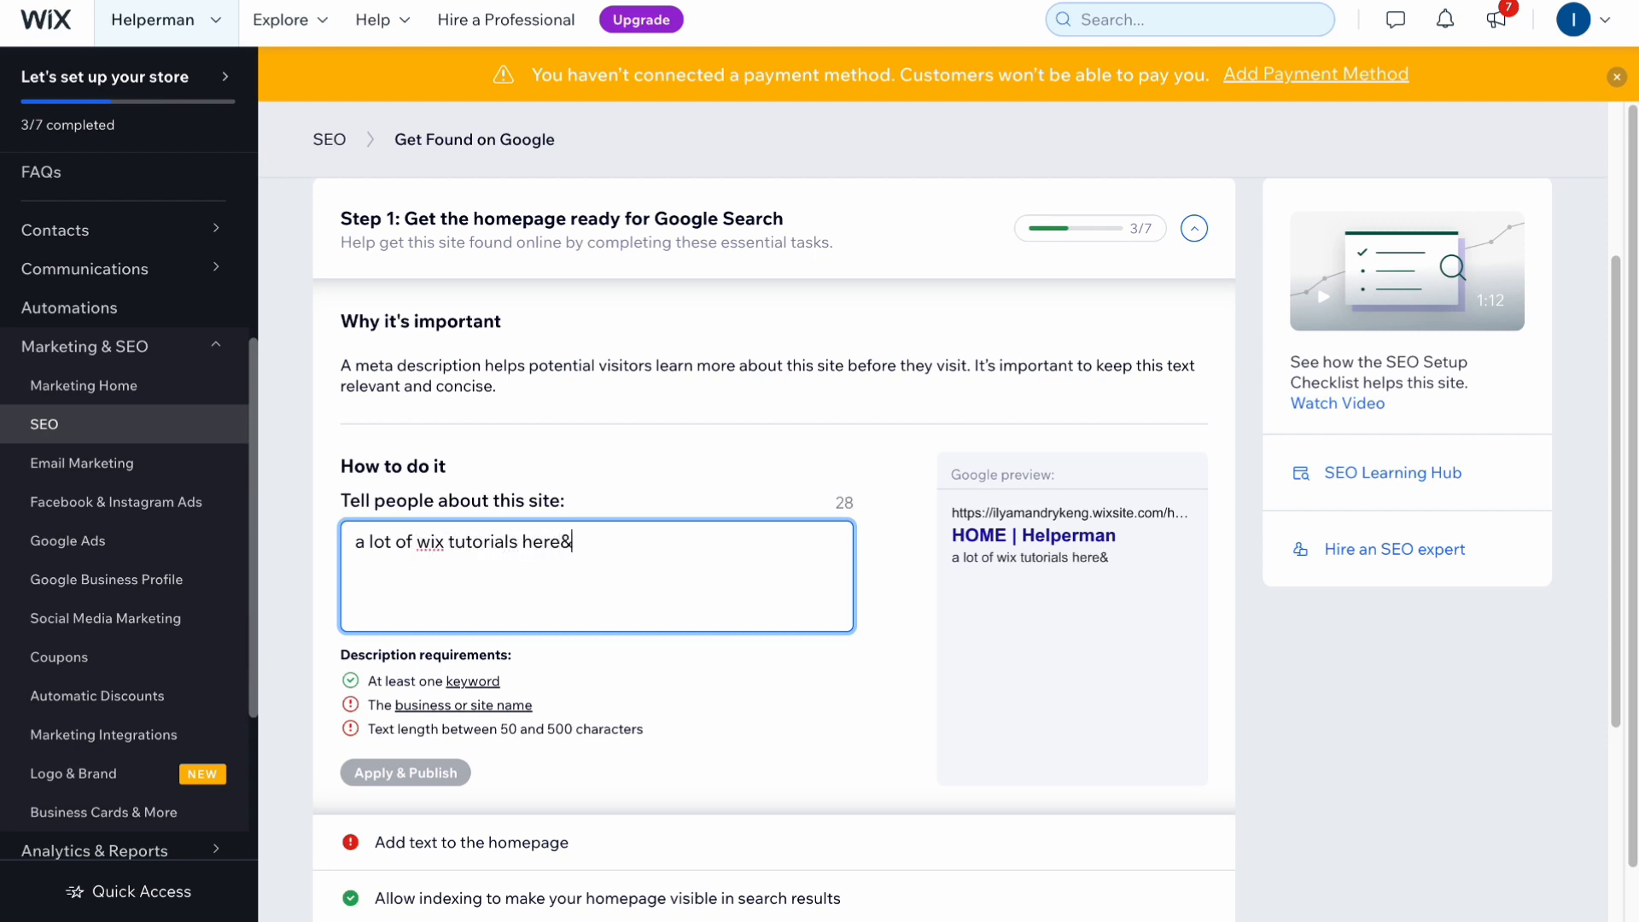
type(". also ")
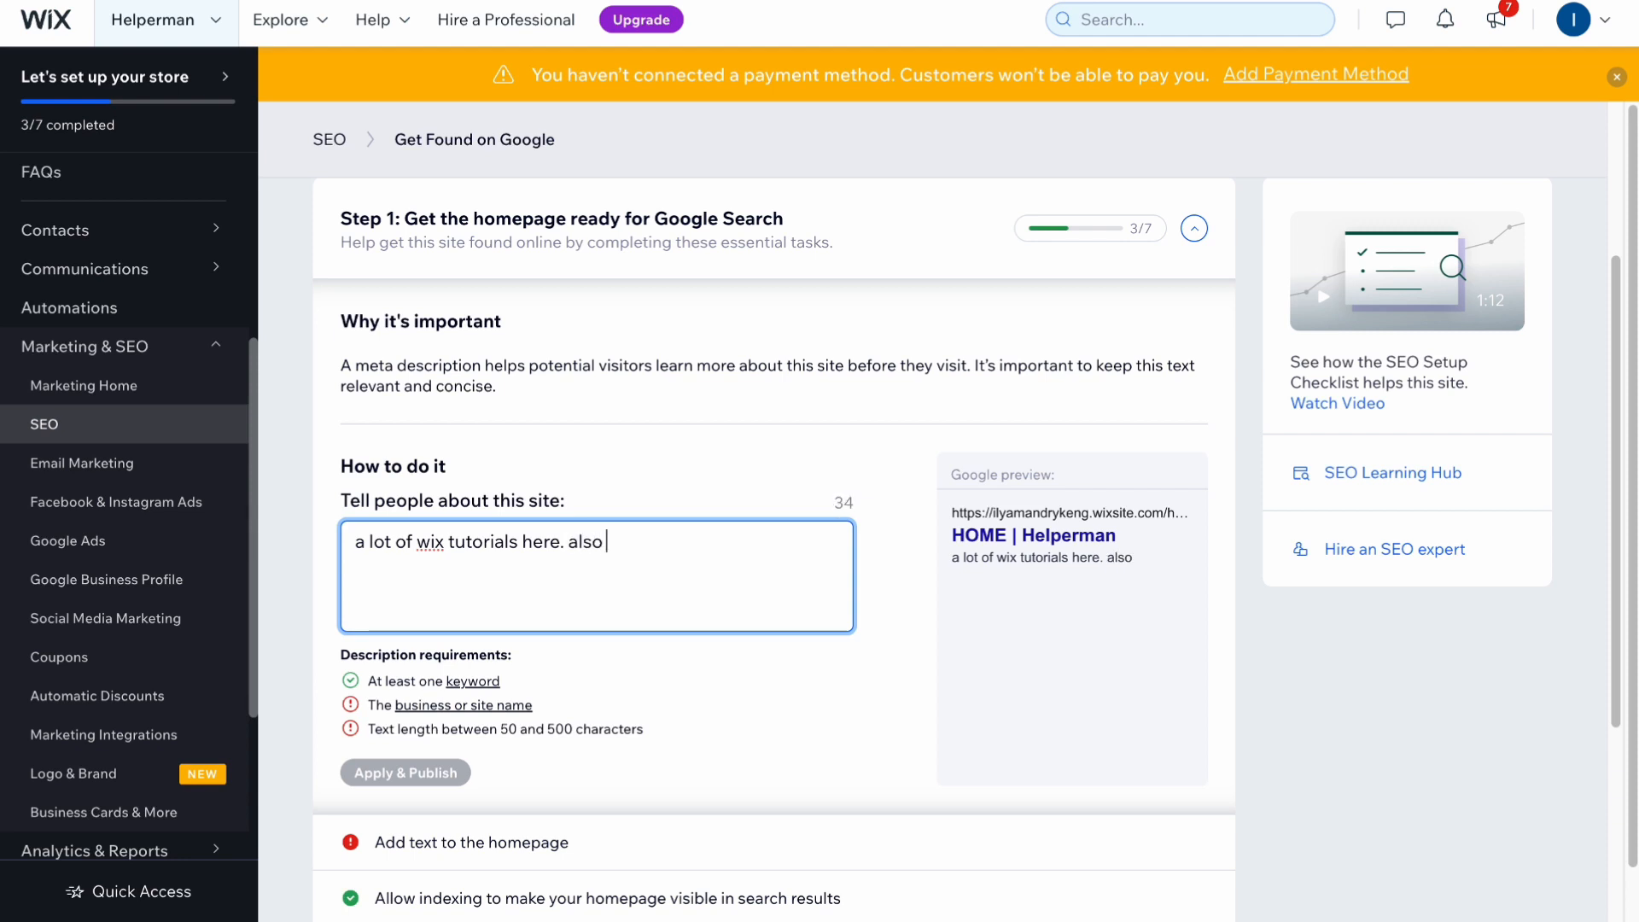
type("other tutorials")
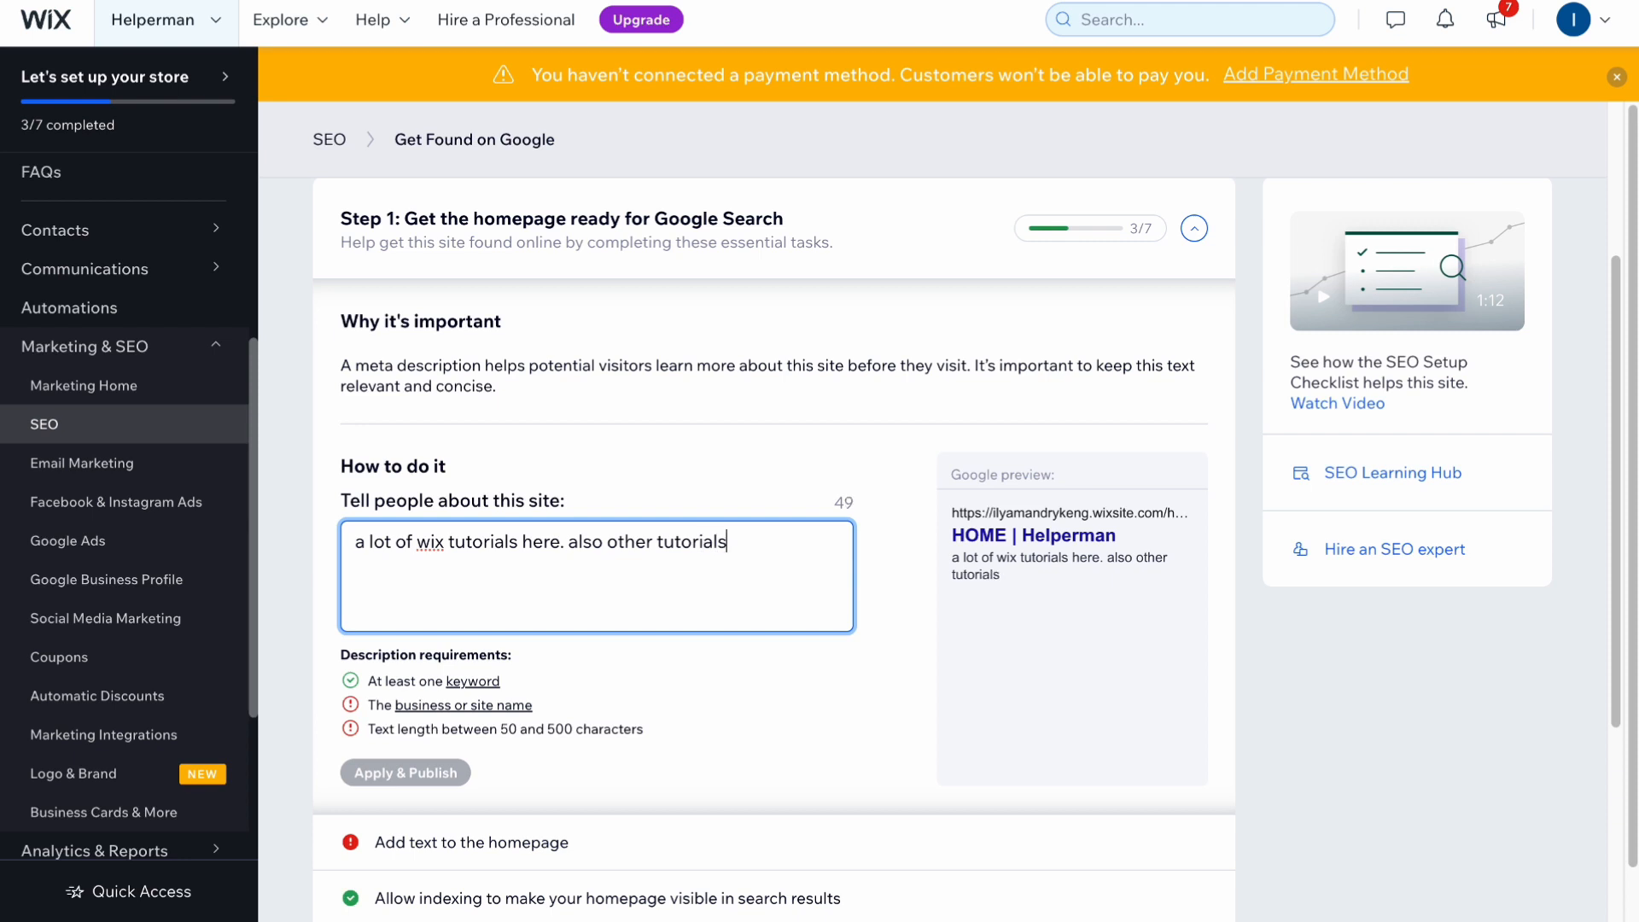
type(" about other apps")
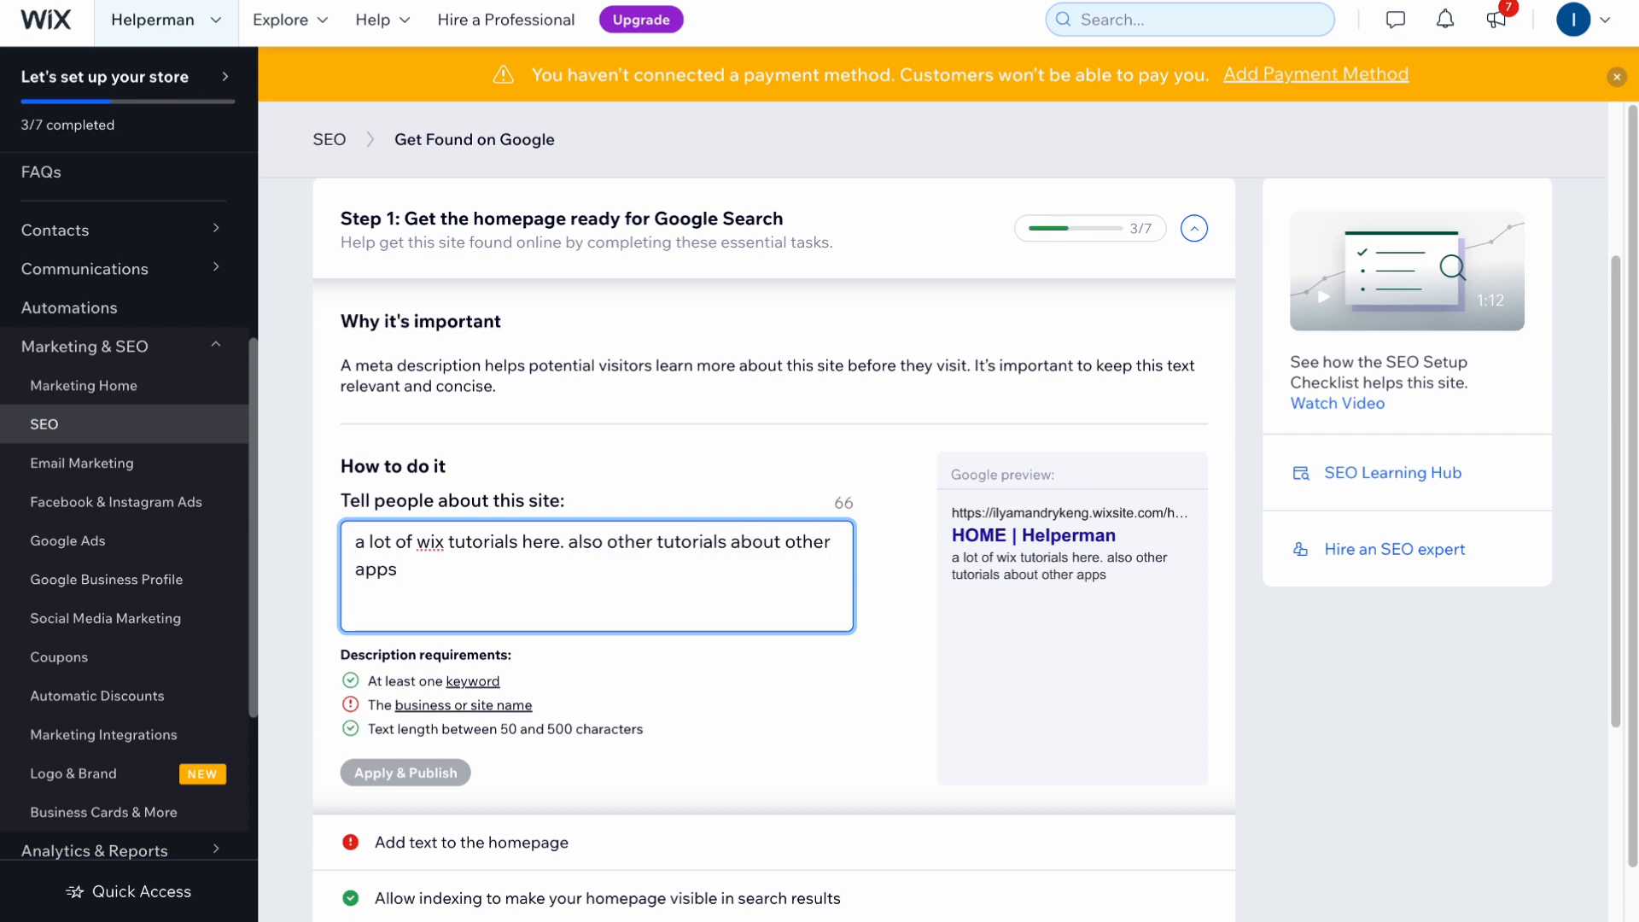
left_click(453, 771)
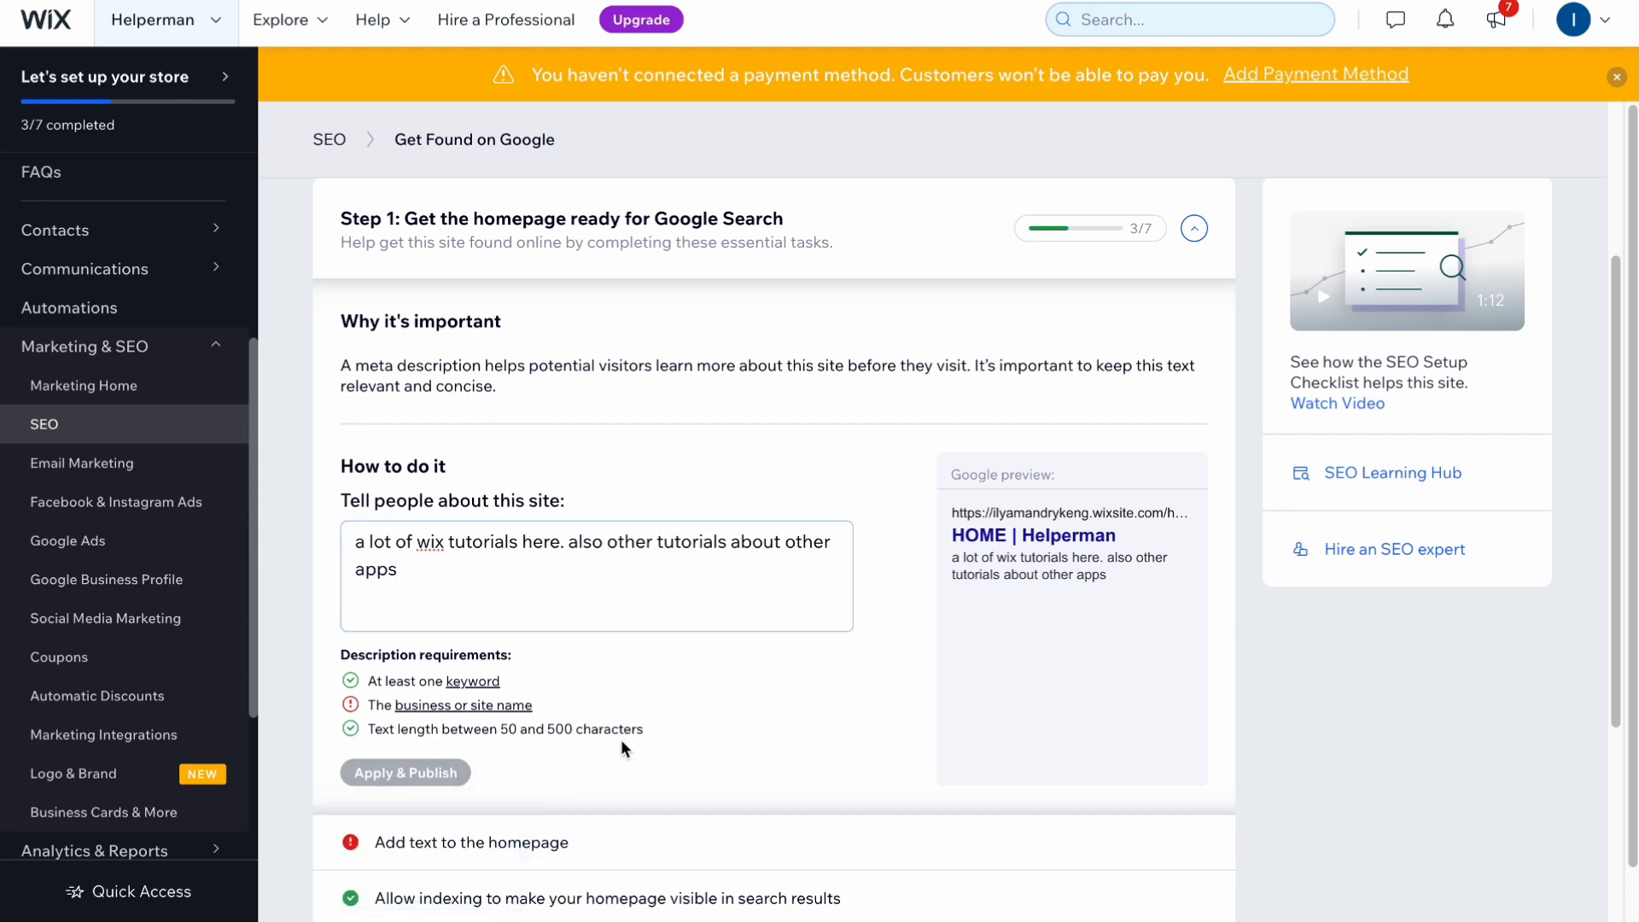
Append ". HelperMan helps" to the homepage description so it includes the business name, and publish it
scroll(621, 741, "down", 2)
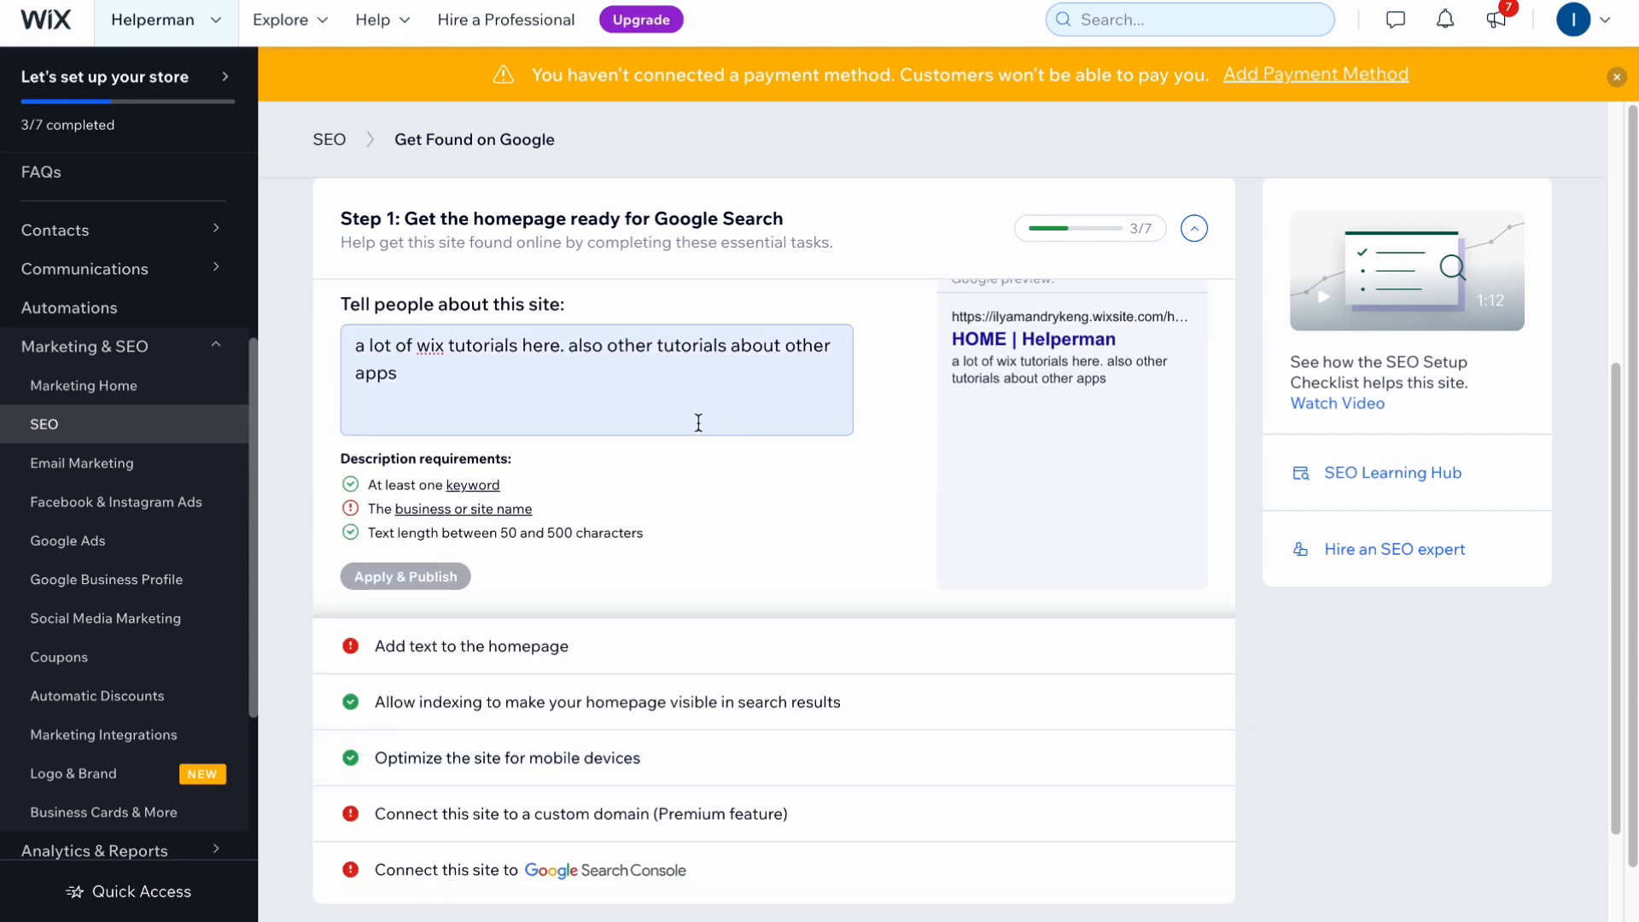
left_click(492, 396)
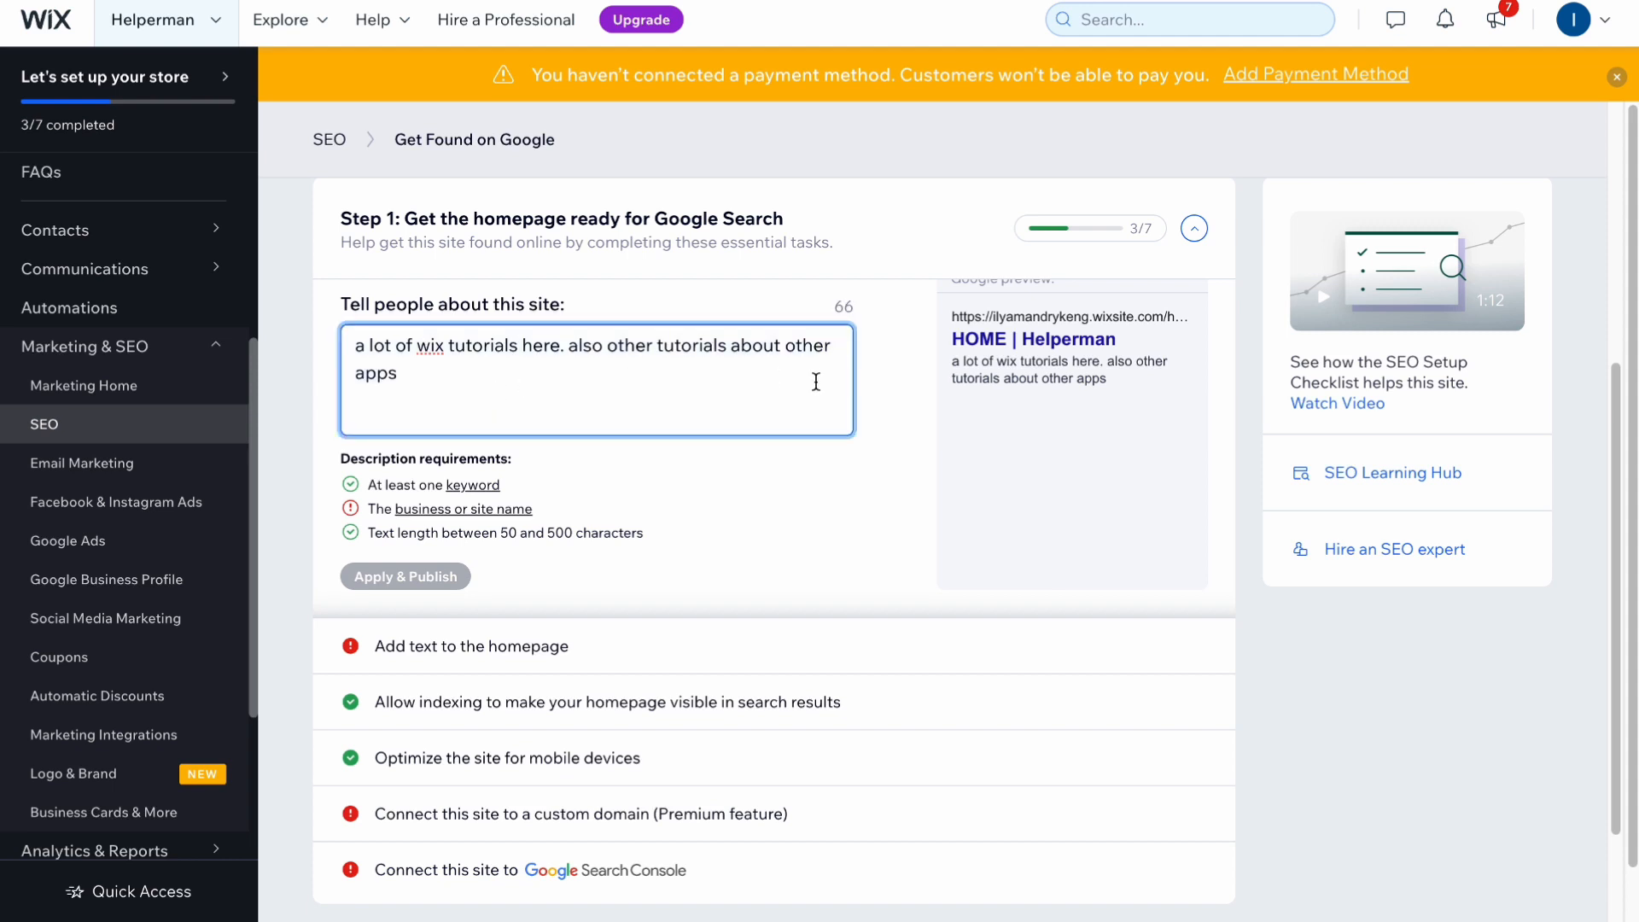
type(". HelperMan")
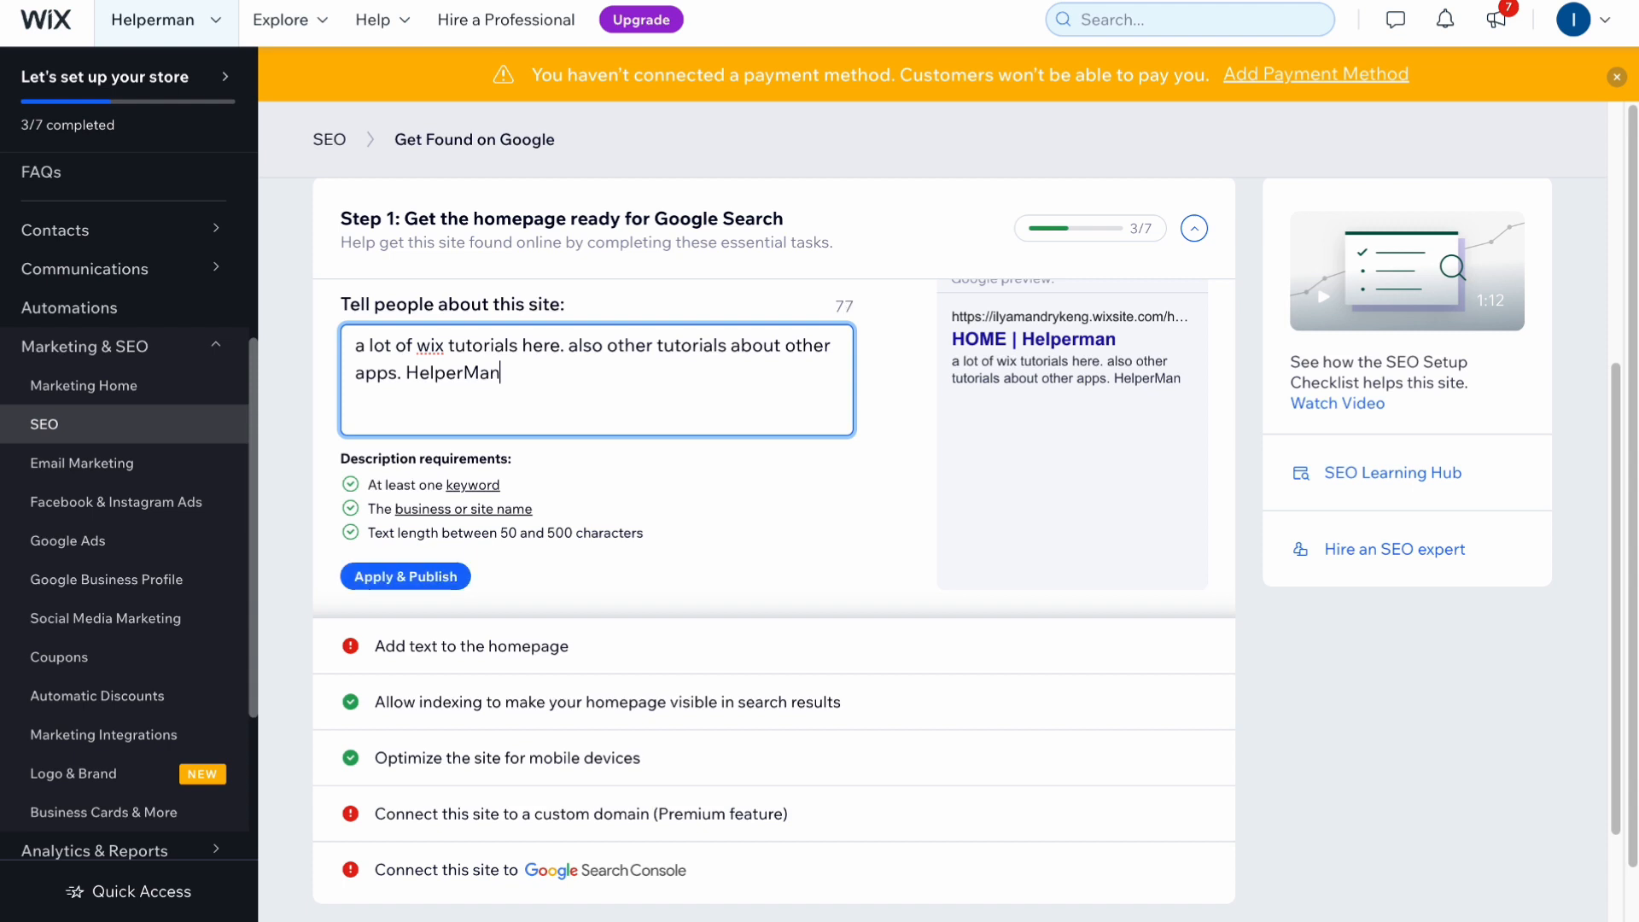
type(" helps")
left_click(425, 580)
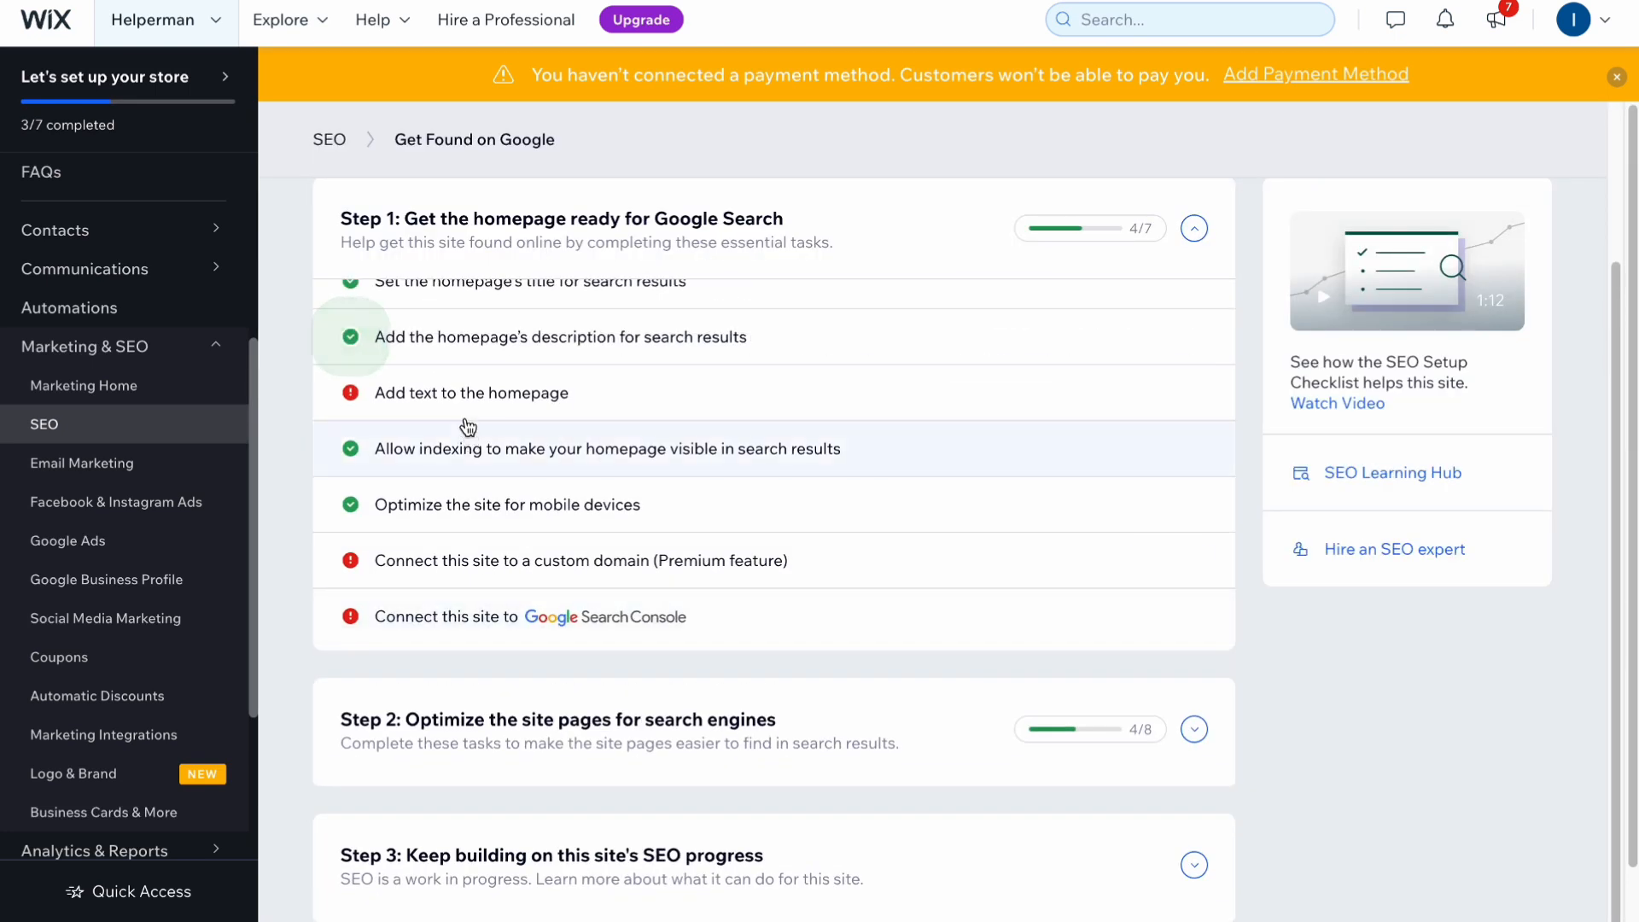
Review the checklist task on adding text to the homepage, including its keyword requirement, dismissing the progress pop-up
left_click(464, 394)
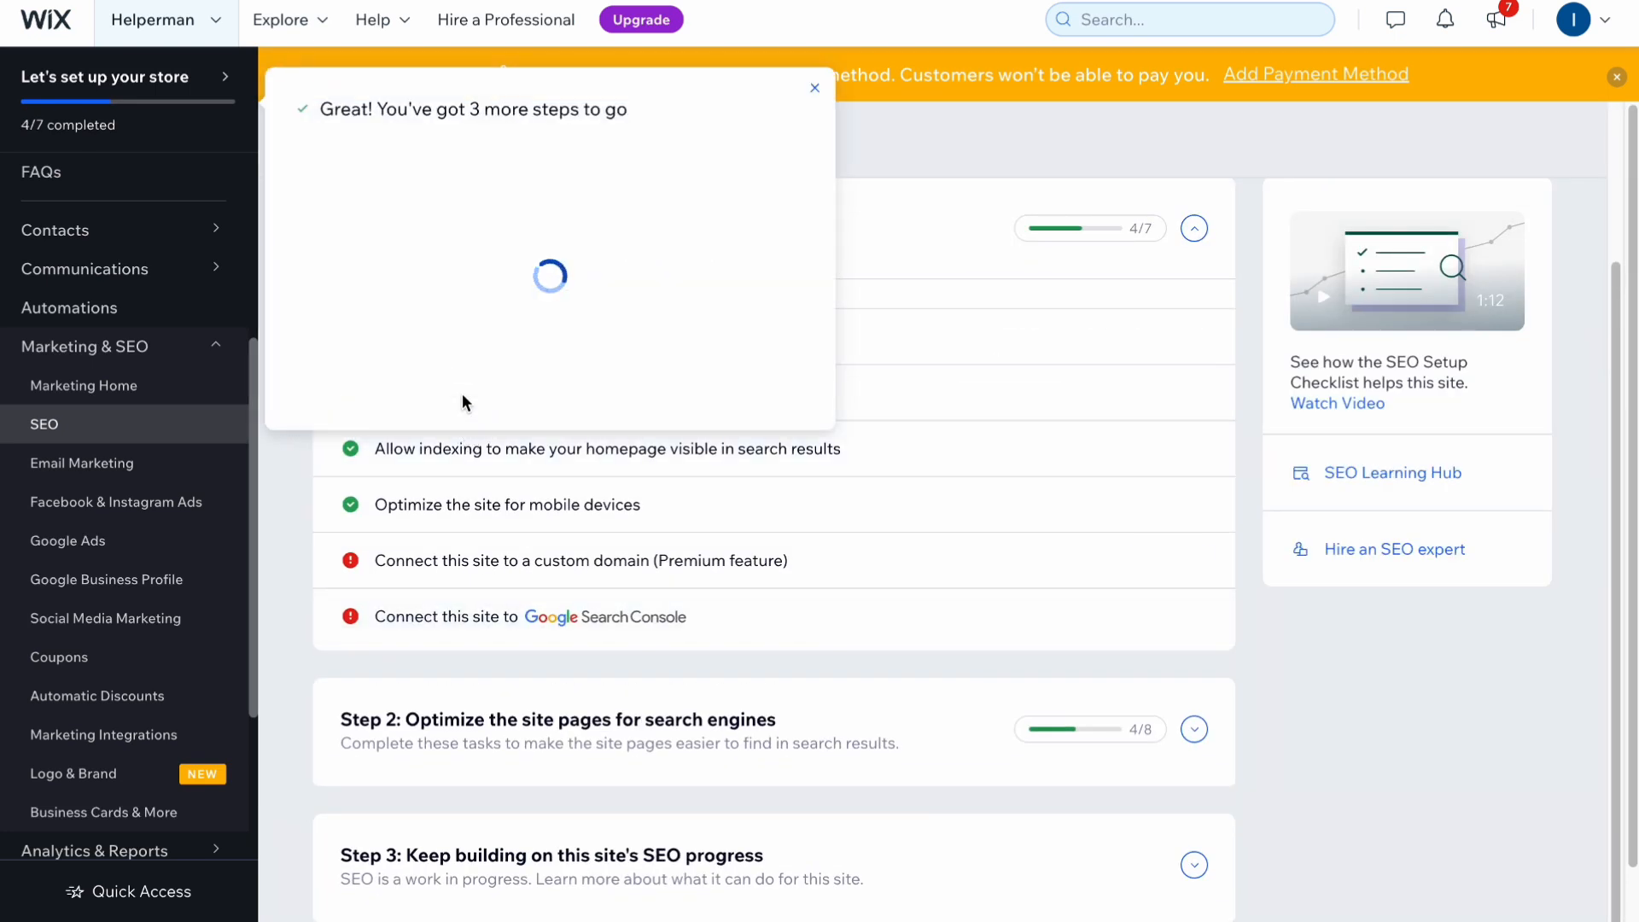
left_click(815, 85)
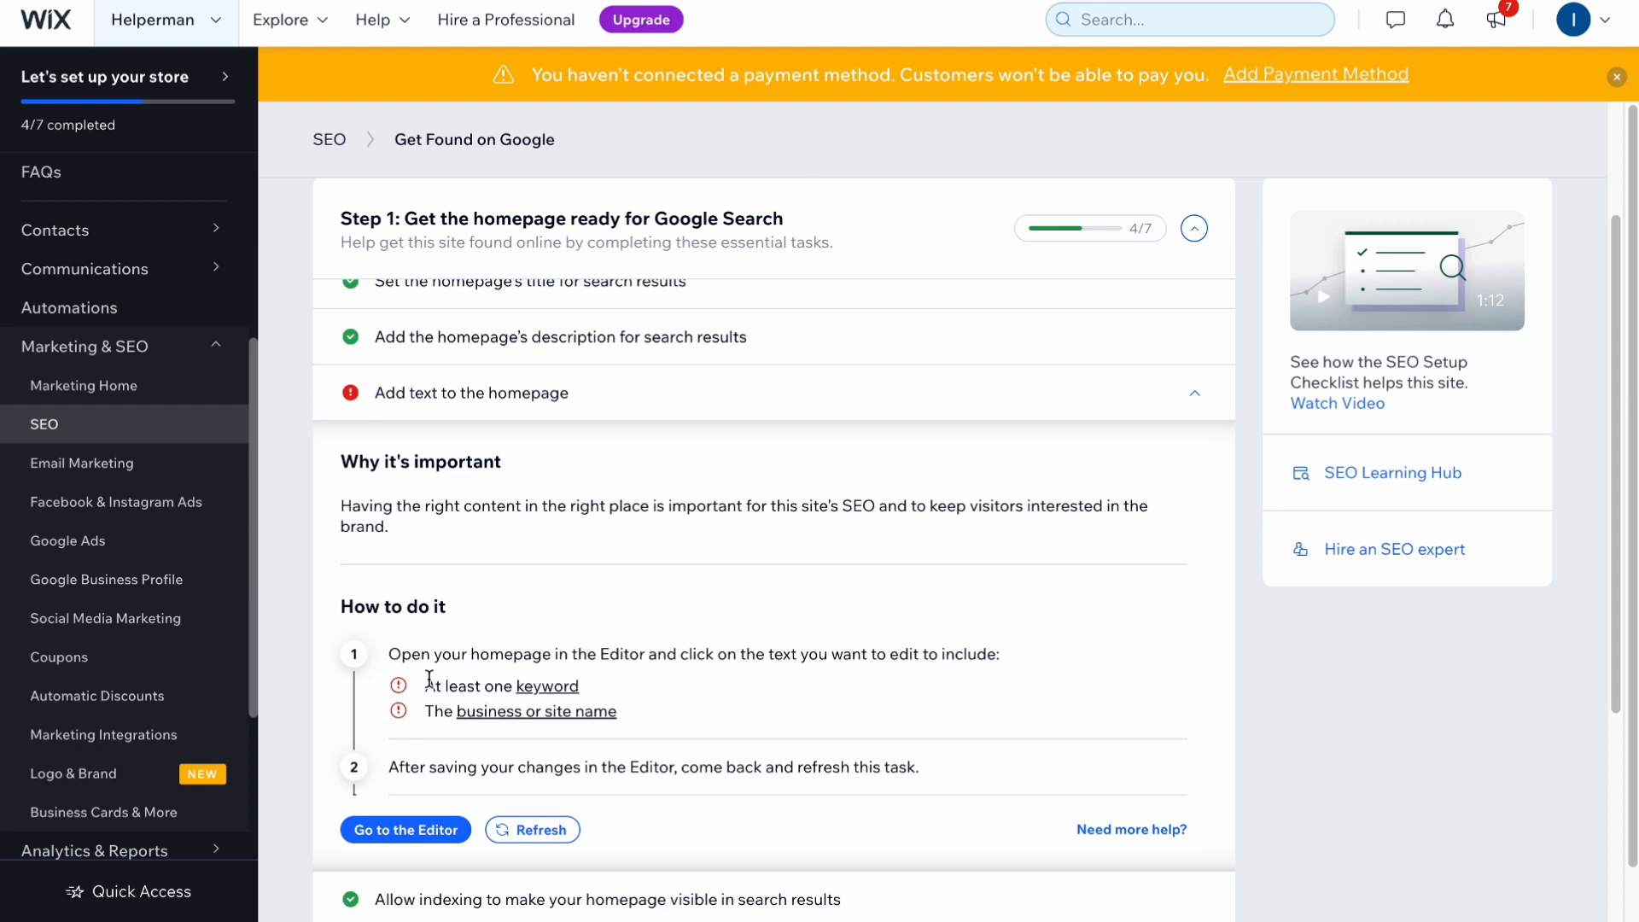
left_click_drag(426, 685, 566, 686)
left_click(666, 680)
scroll(732, 693, "down", 1)
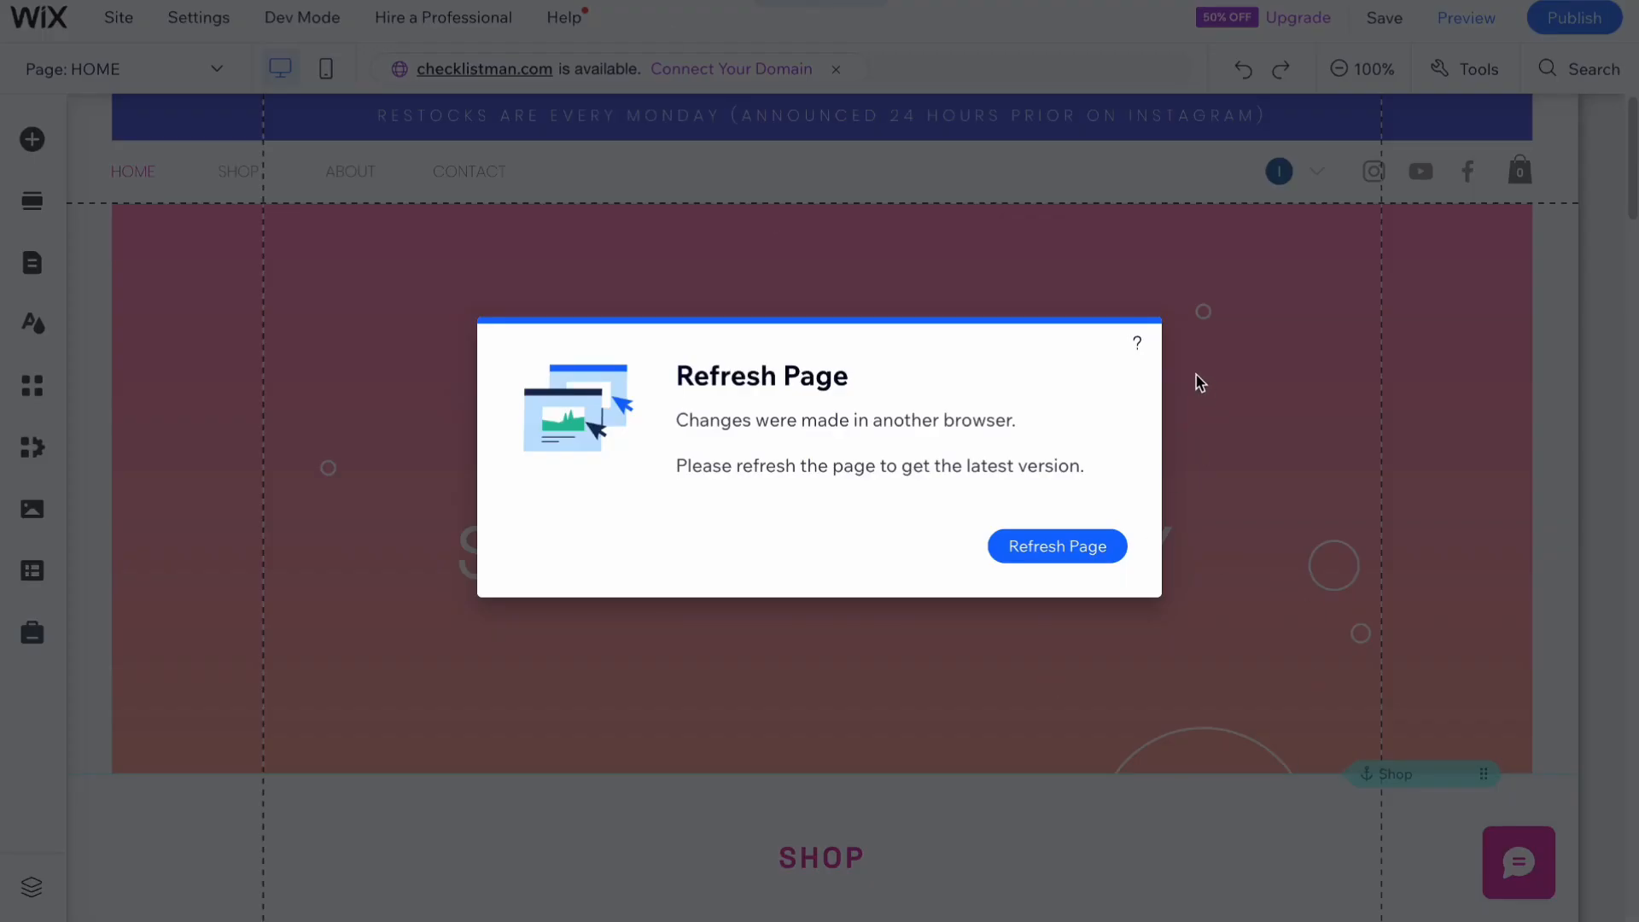
Refresh the homepage in the Editor and add the Our Story section from the About designs between the welcome and shop sections
left_click(1096, 554)
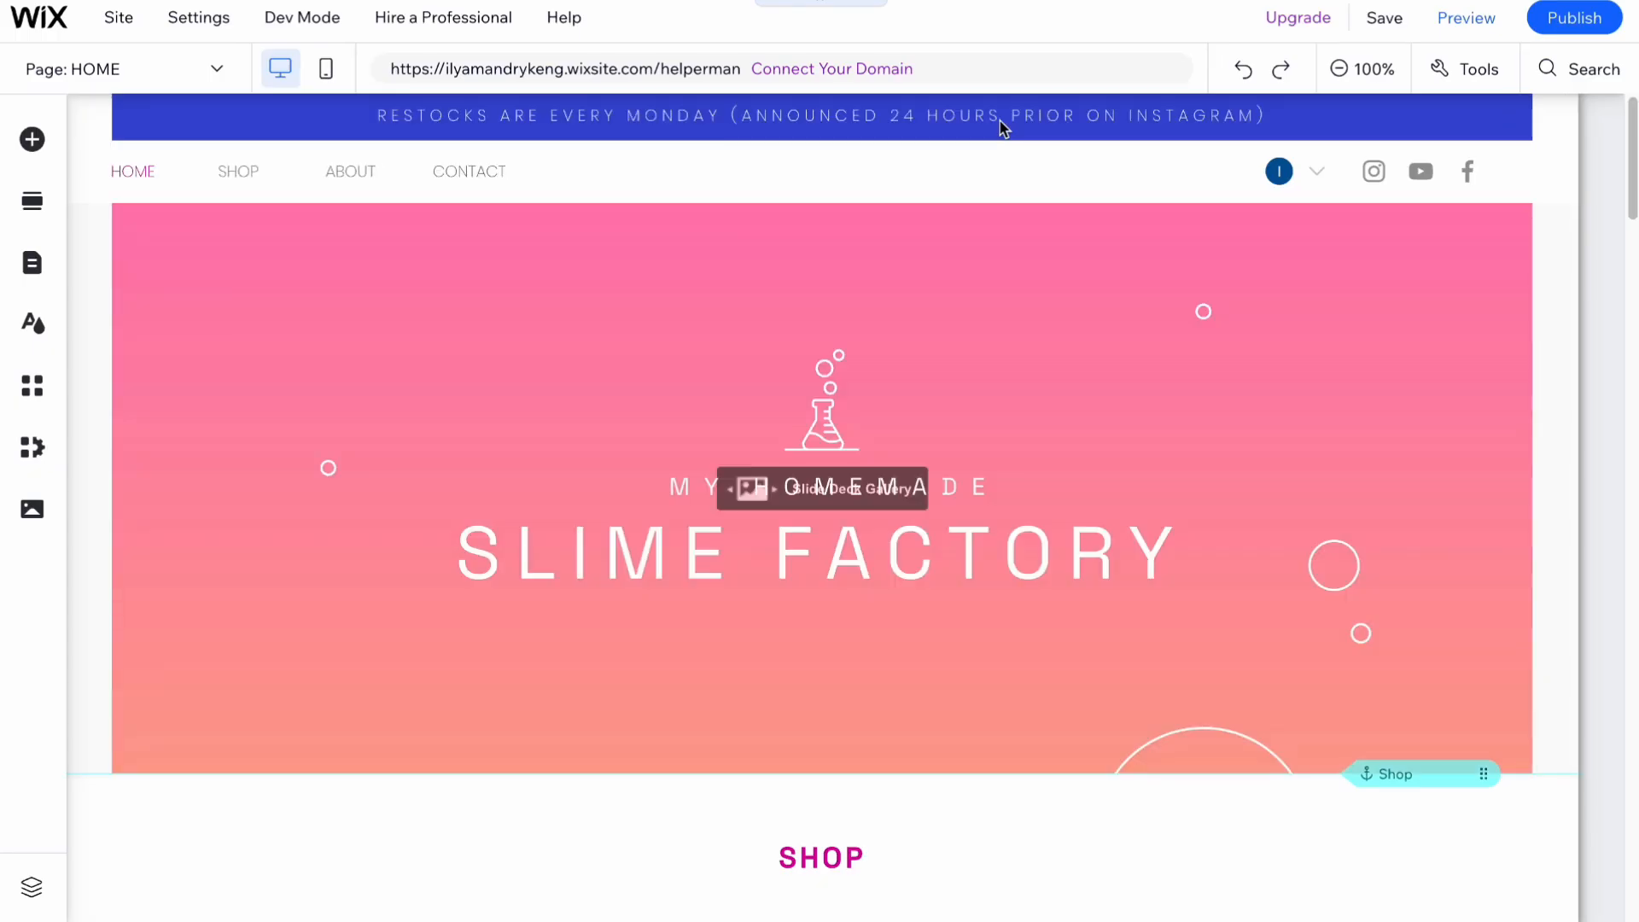
scroll(883, 461, "down", 1)
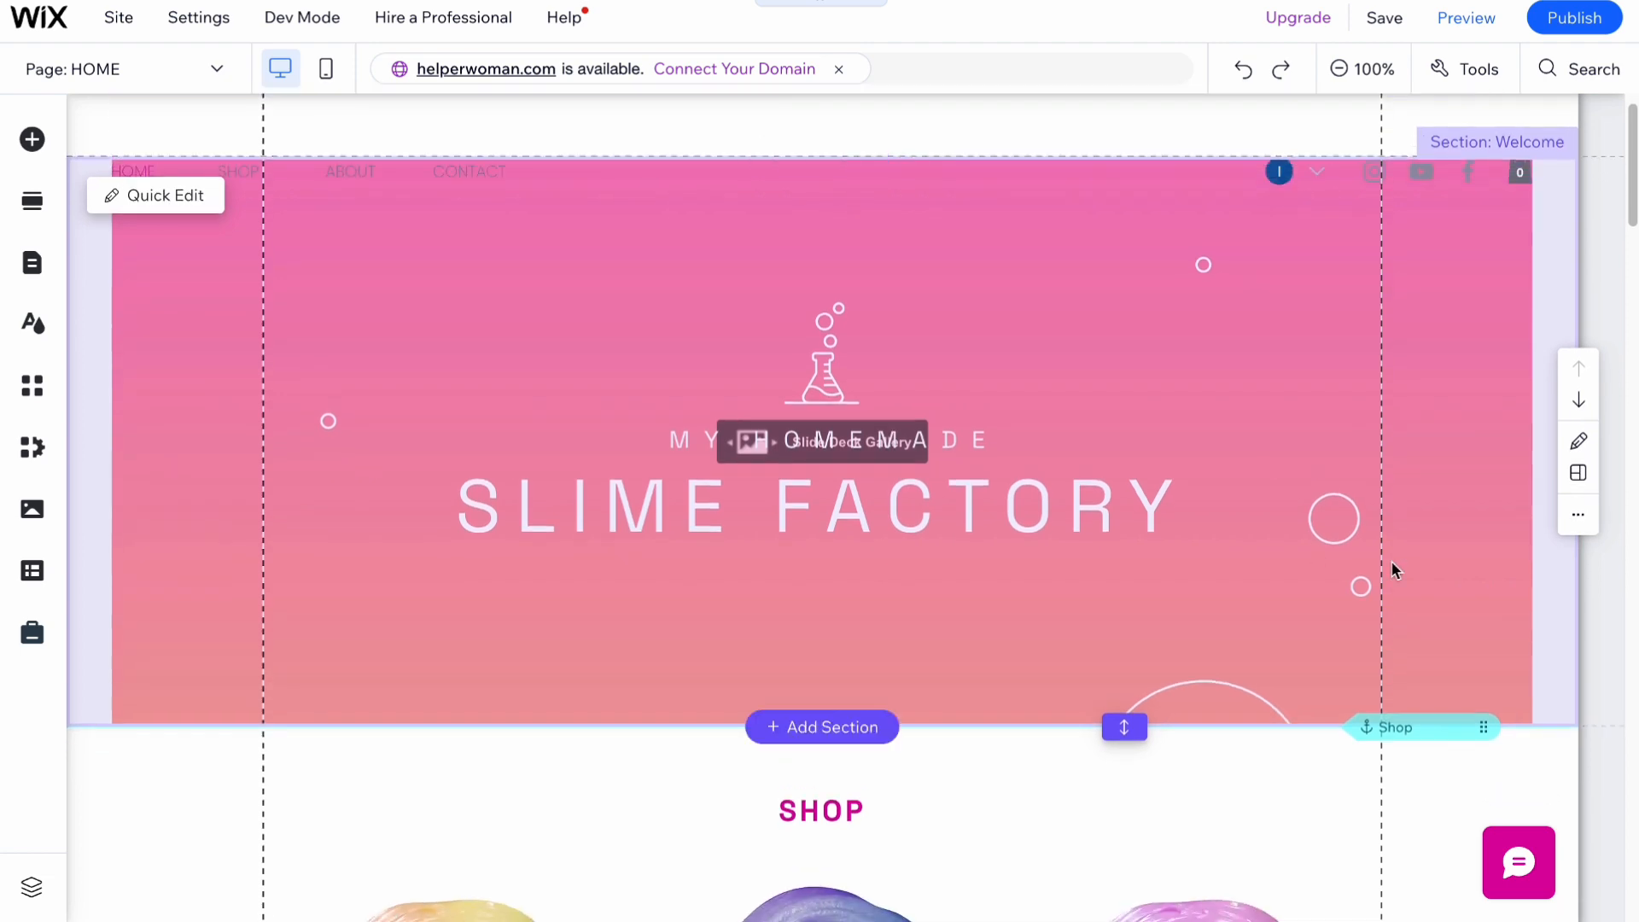
scroll(1028, 465, "down", 10)
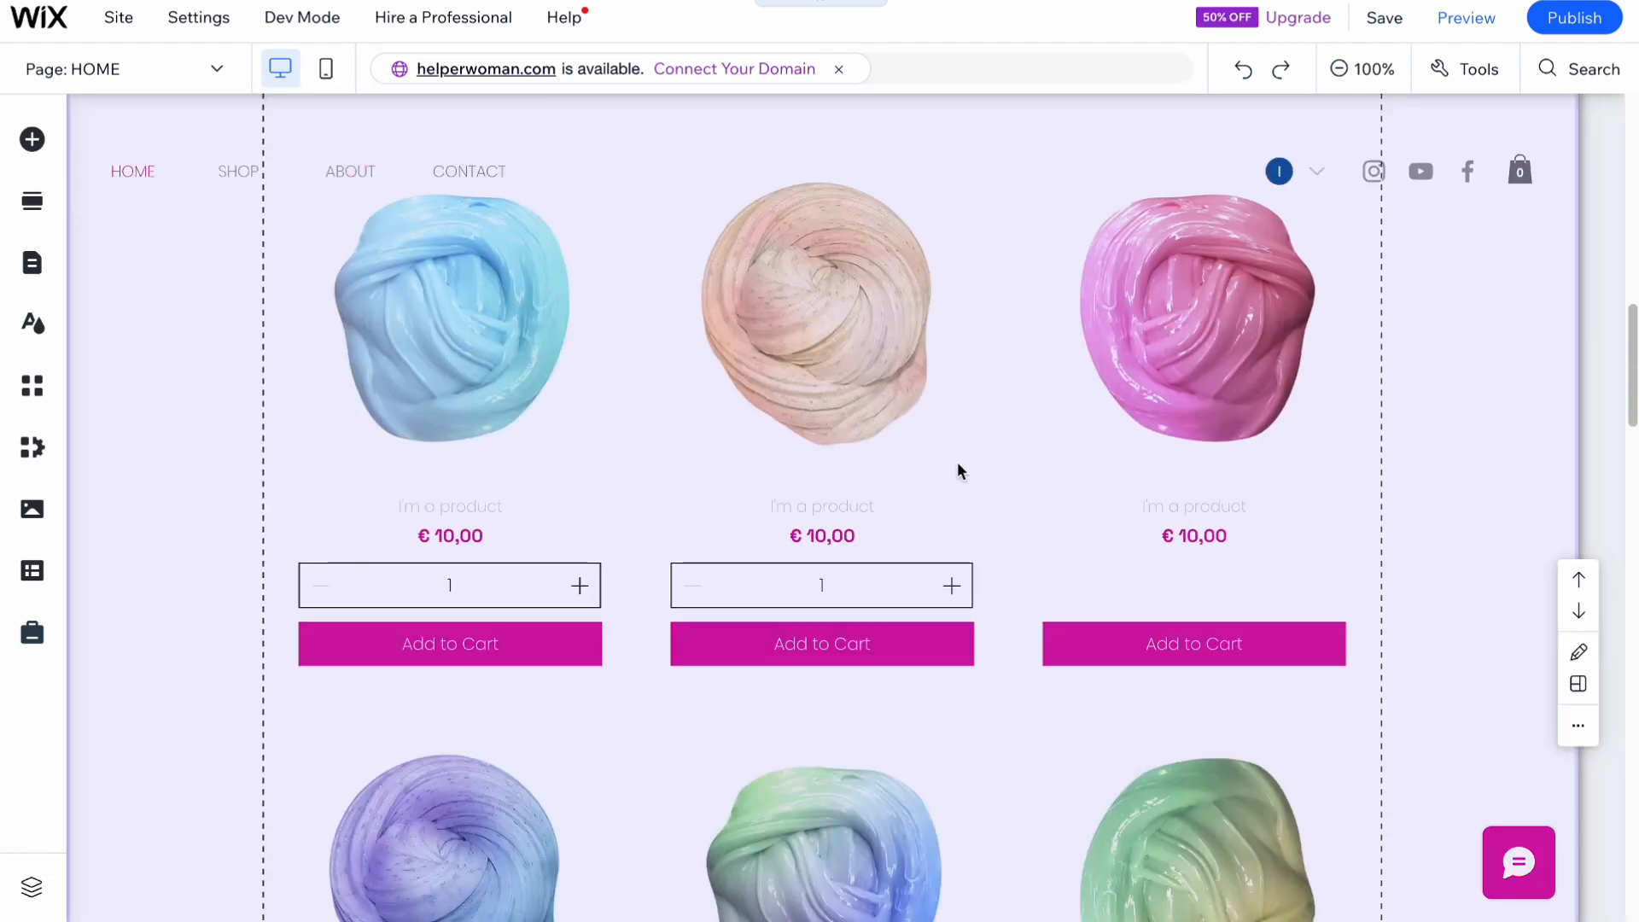
scroll(958, 468, "up", 7)
scroll(958, 469, "up", 6)
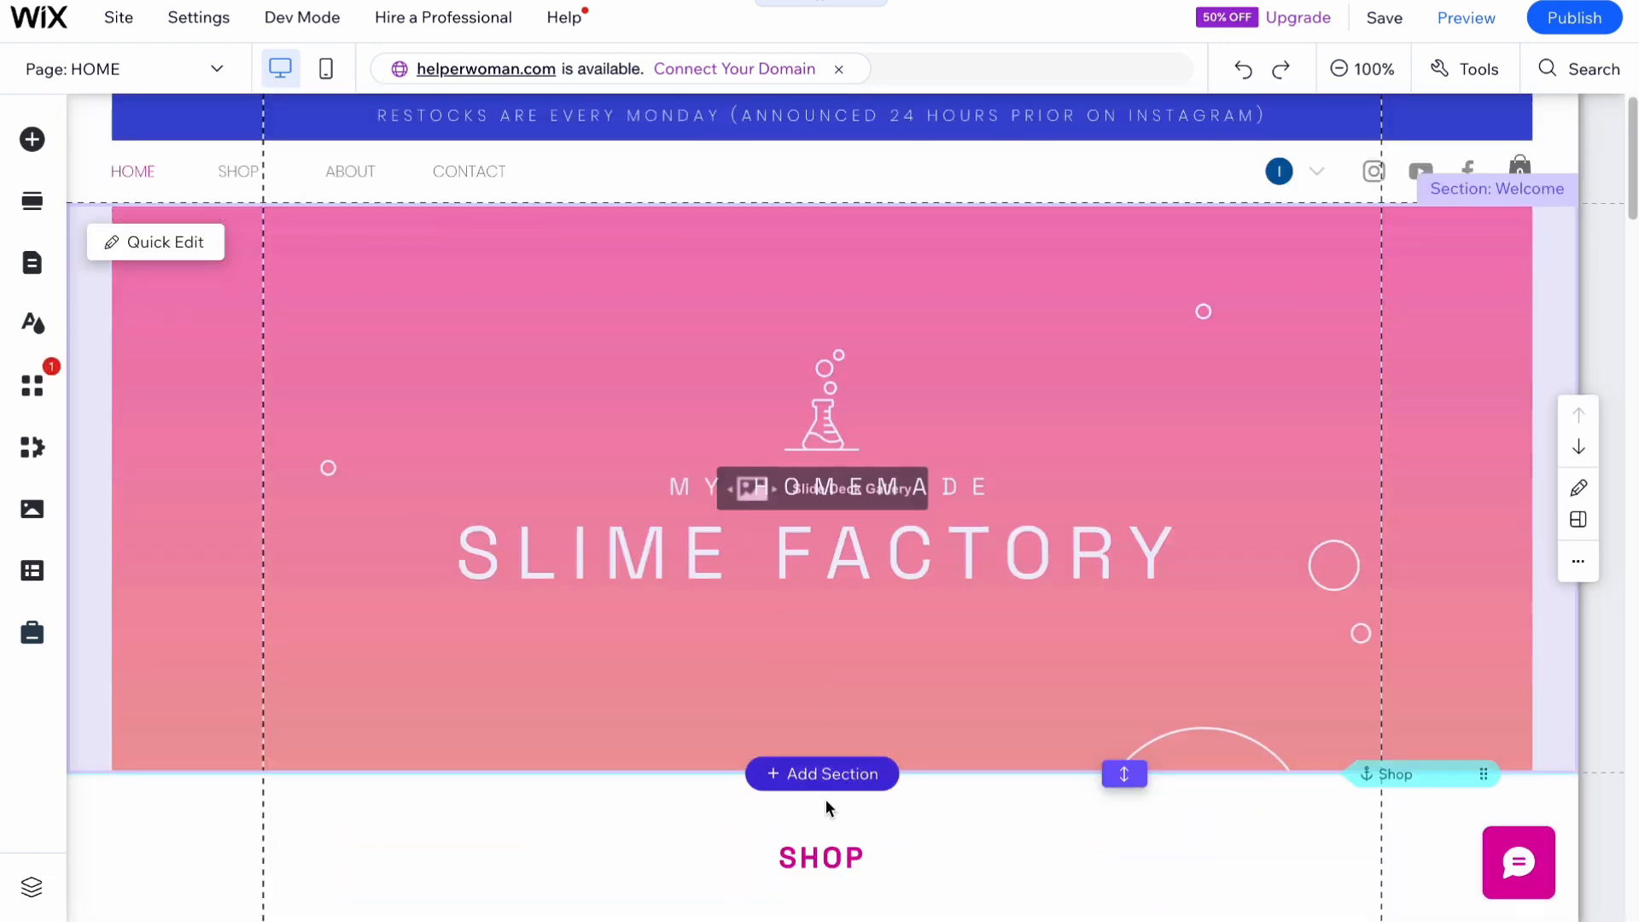
left_click(825, 789)
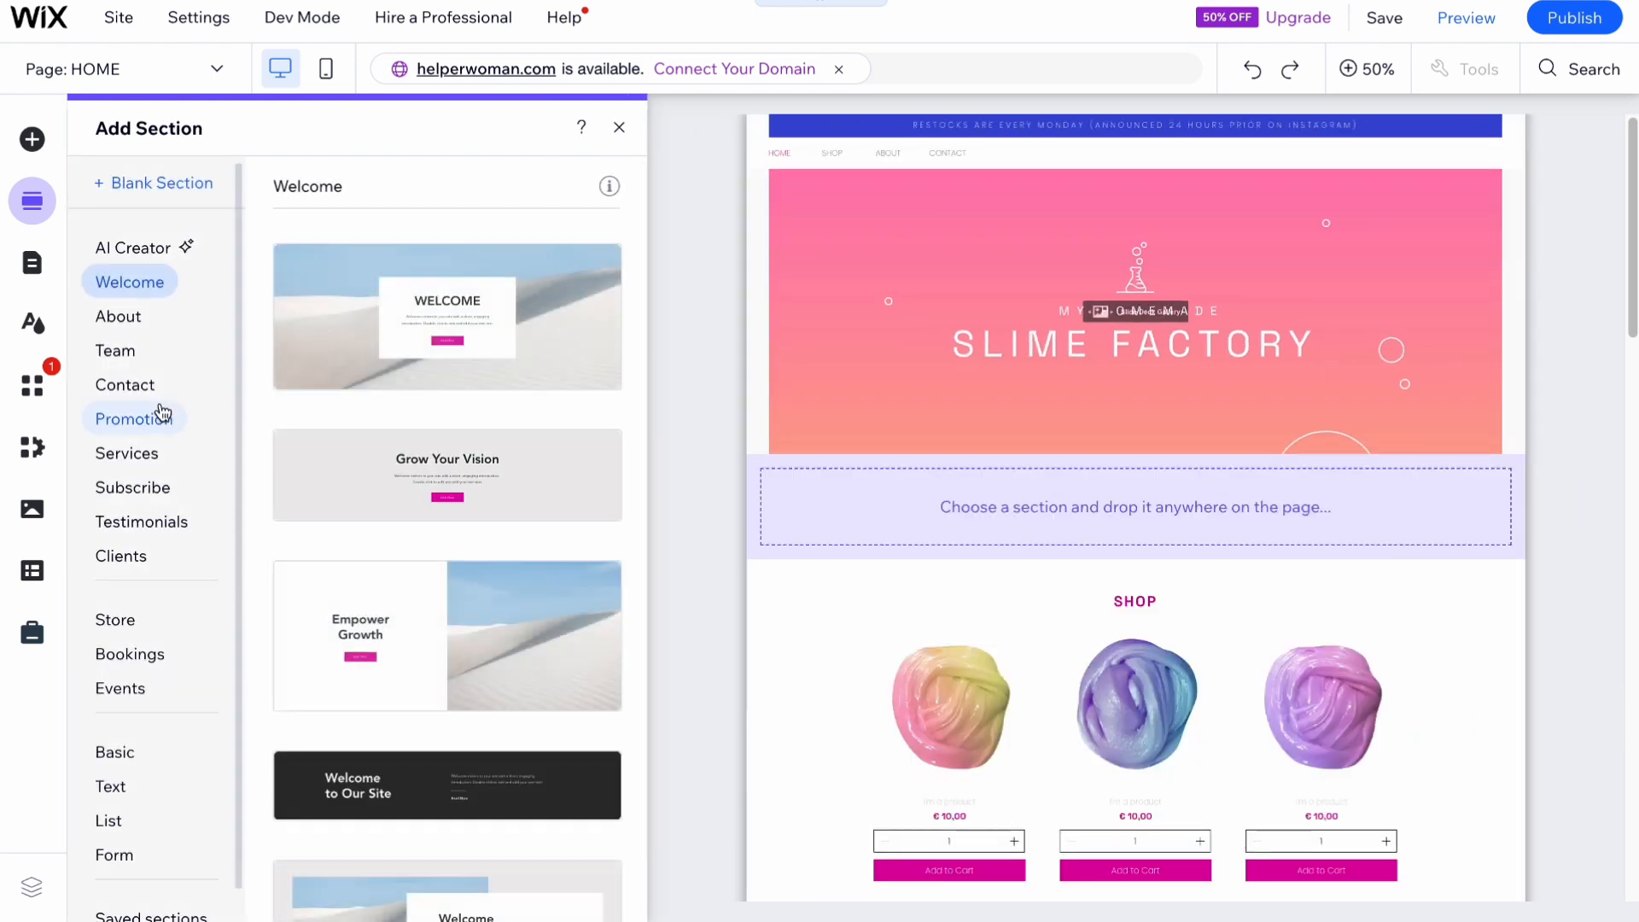
left_click(127, 317)
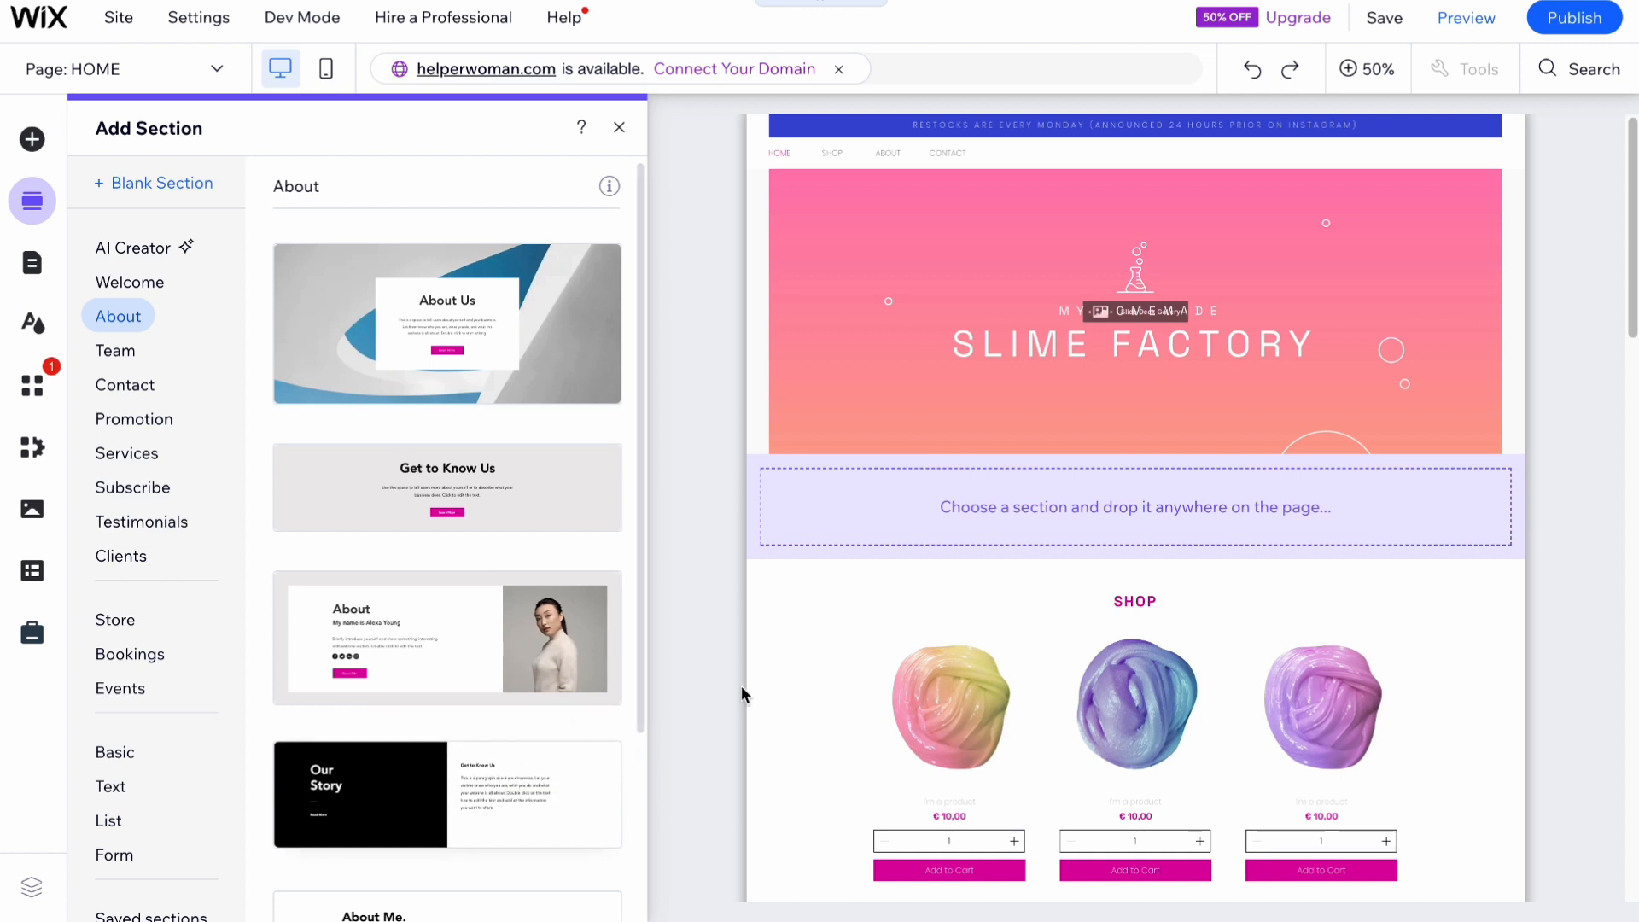
left_click(458, 776)
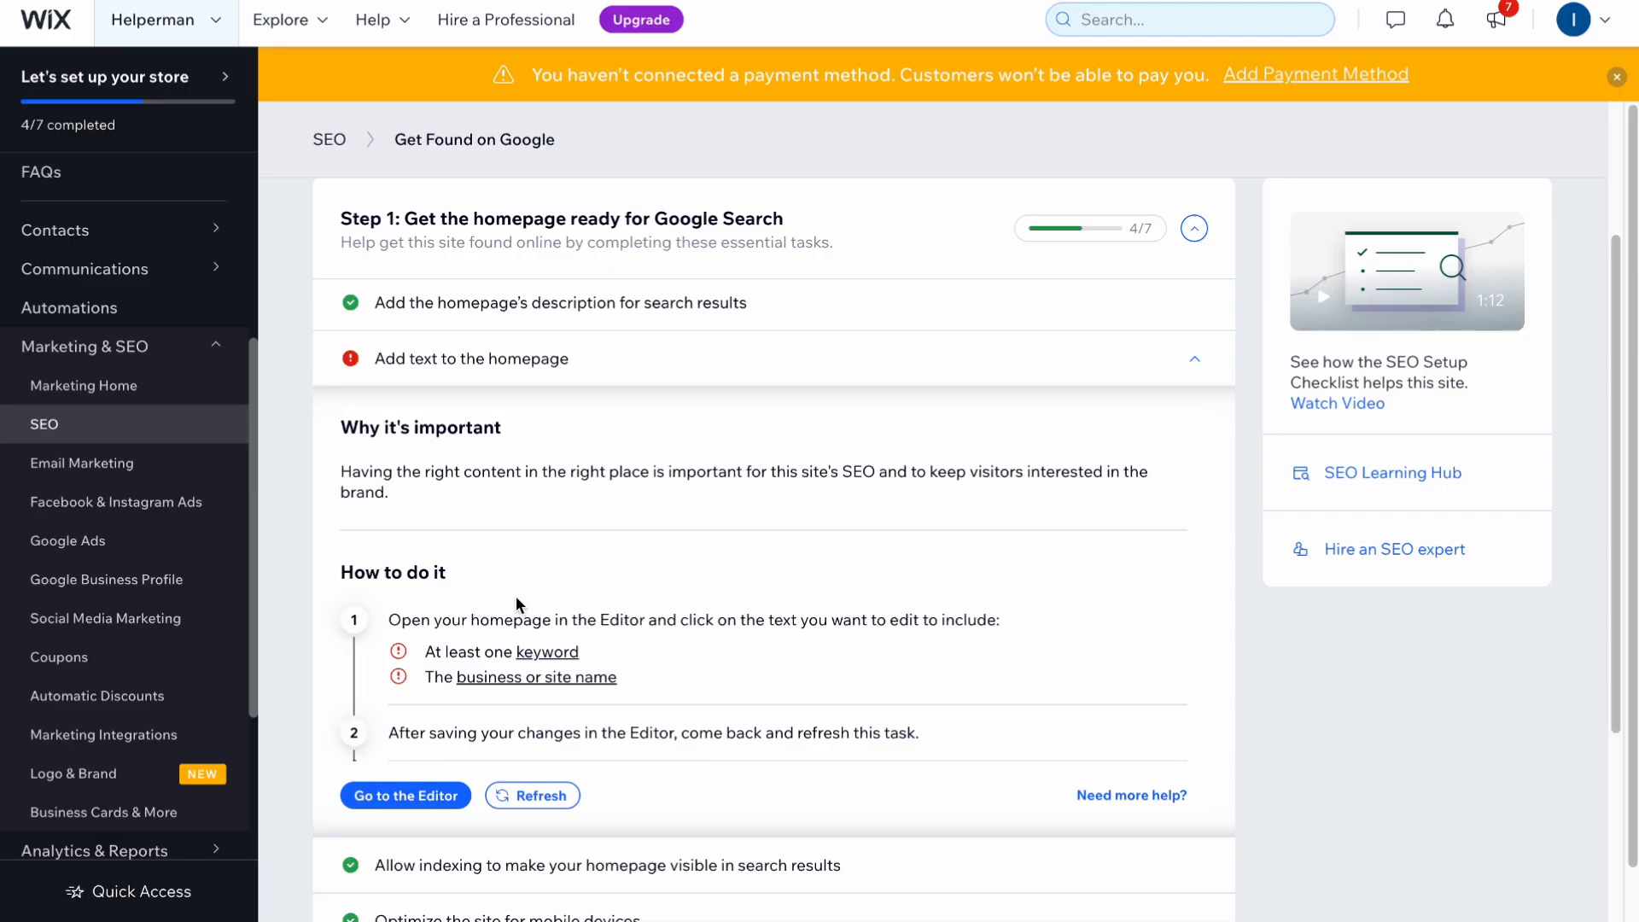
Return to the checklist and reread the homepage text requirements for a keyword and the business or site name
left_click(426, 650)
left_click_drag(426, 650, 580, 659)
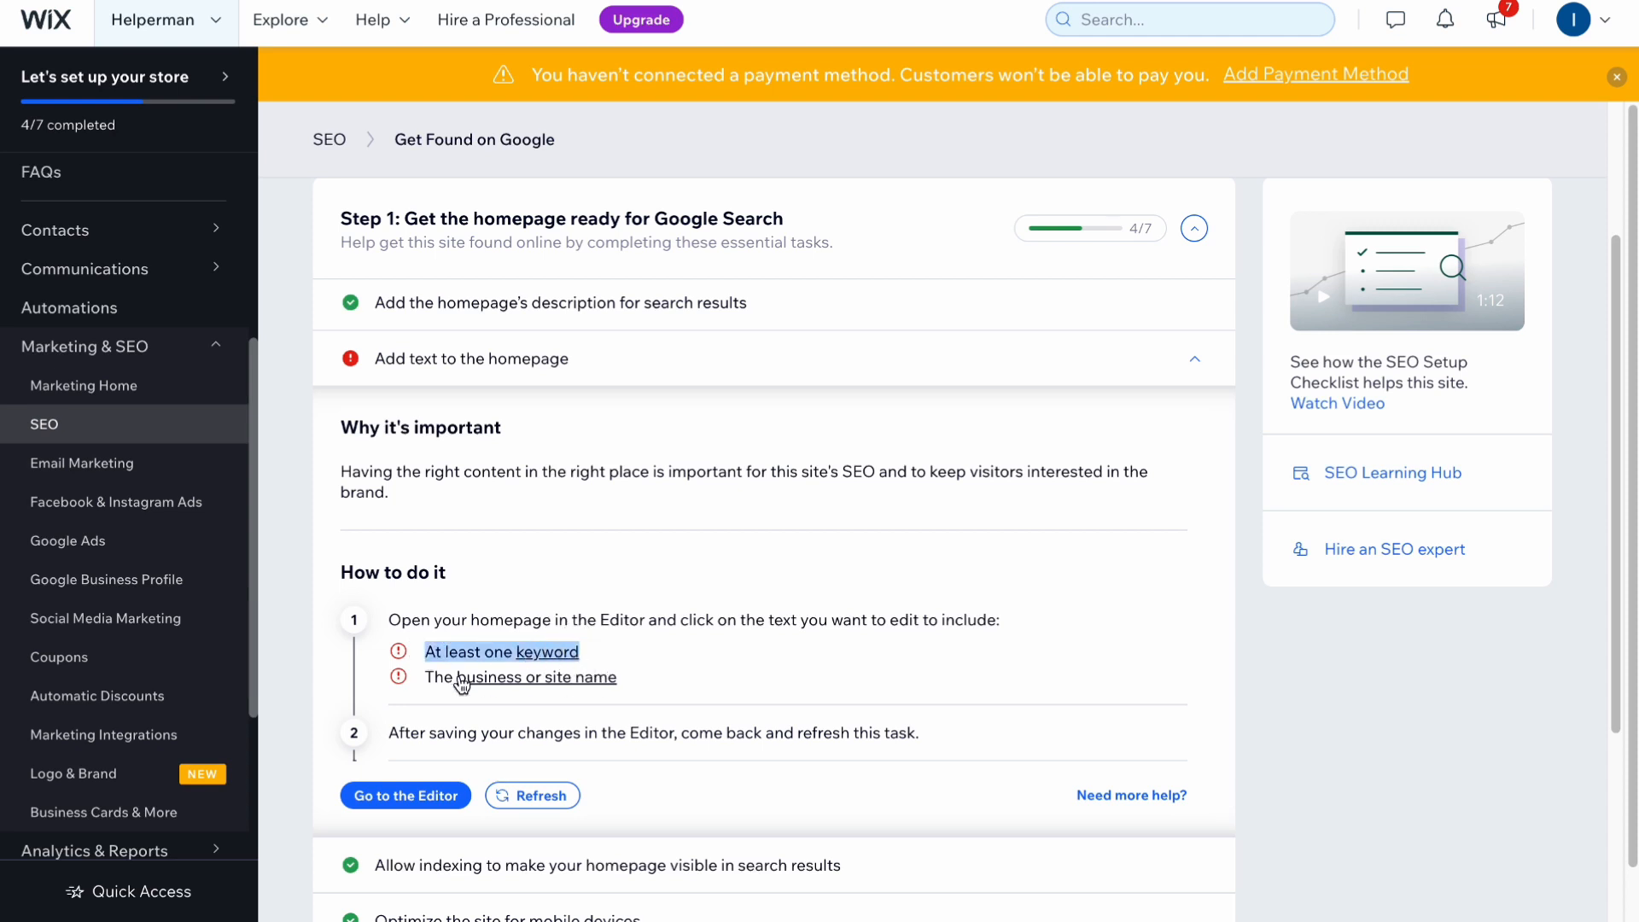
left_click_drag(426, 677, 655, 678)
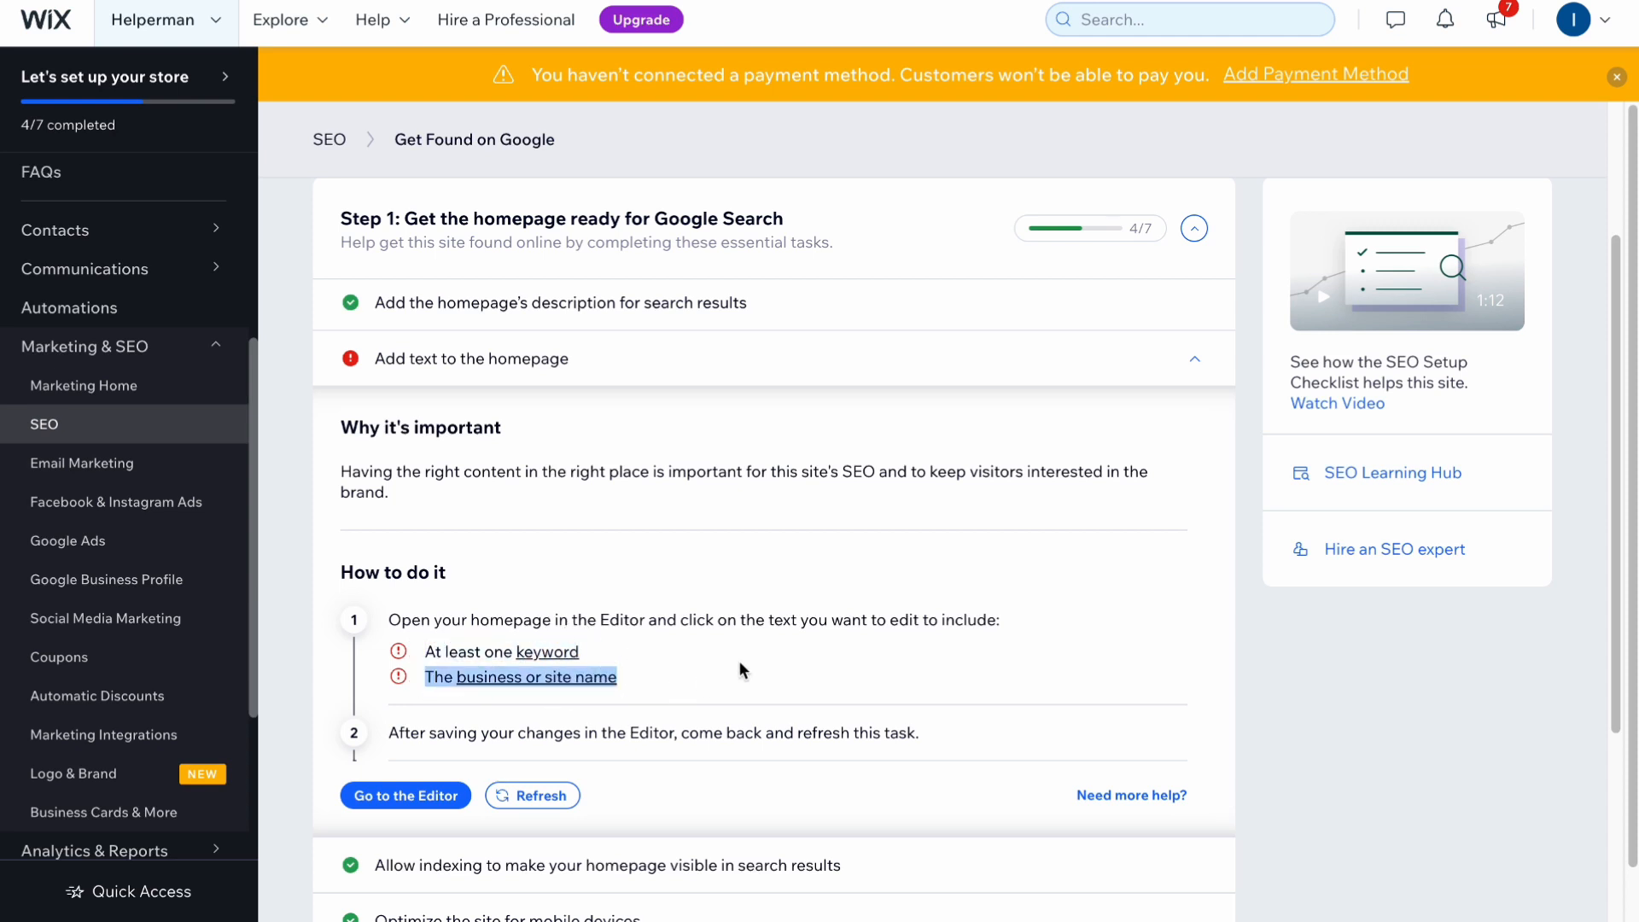
scroll(751, 657, "down", 5)
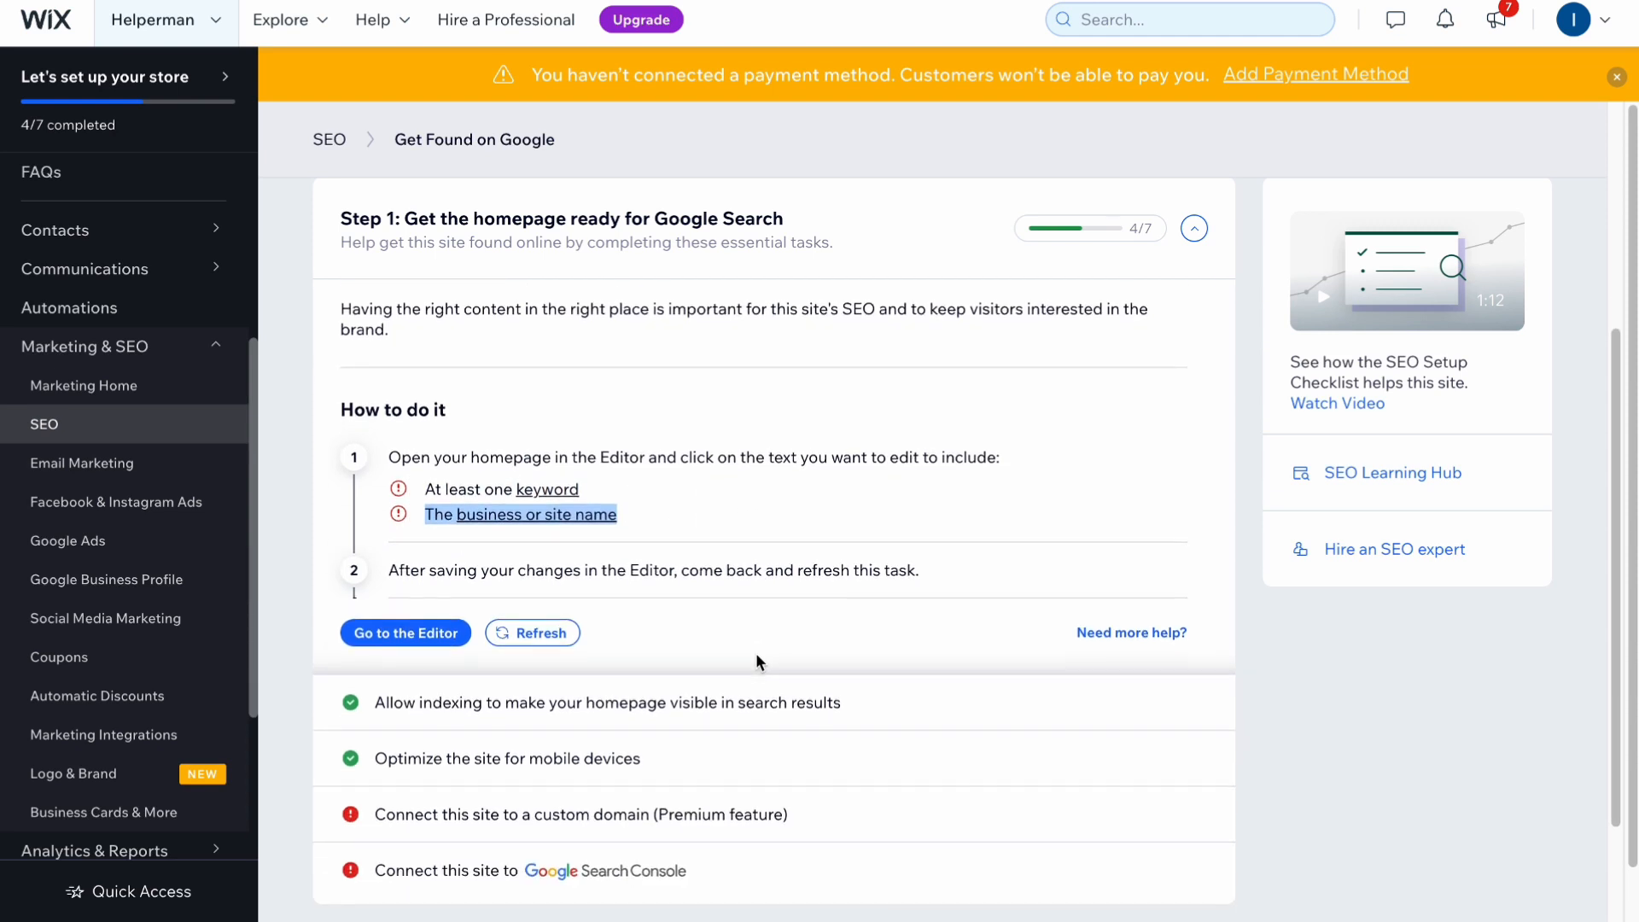
Review the checklist tasks on indexing and mobile optimization, and view the Our Story section in the Editor
left_click(414, 481)
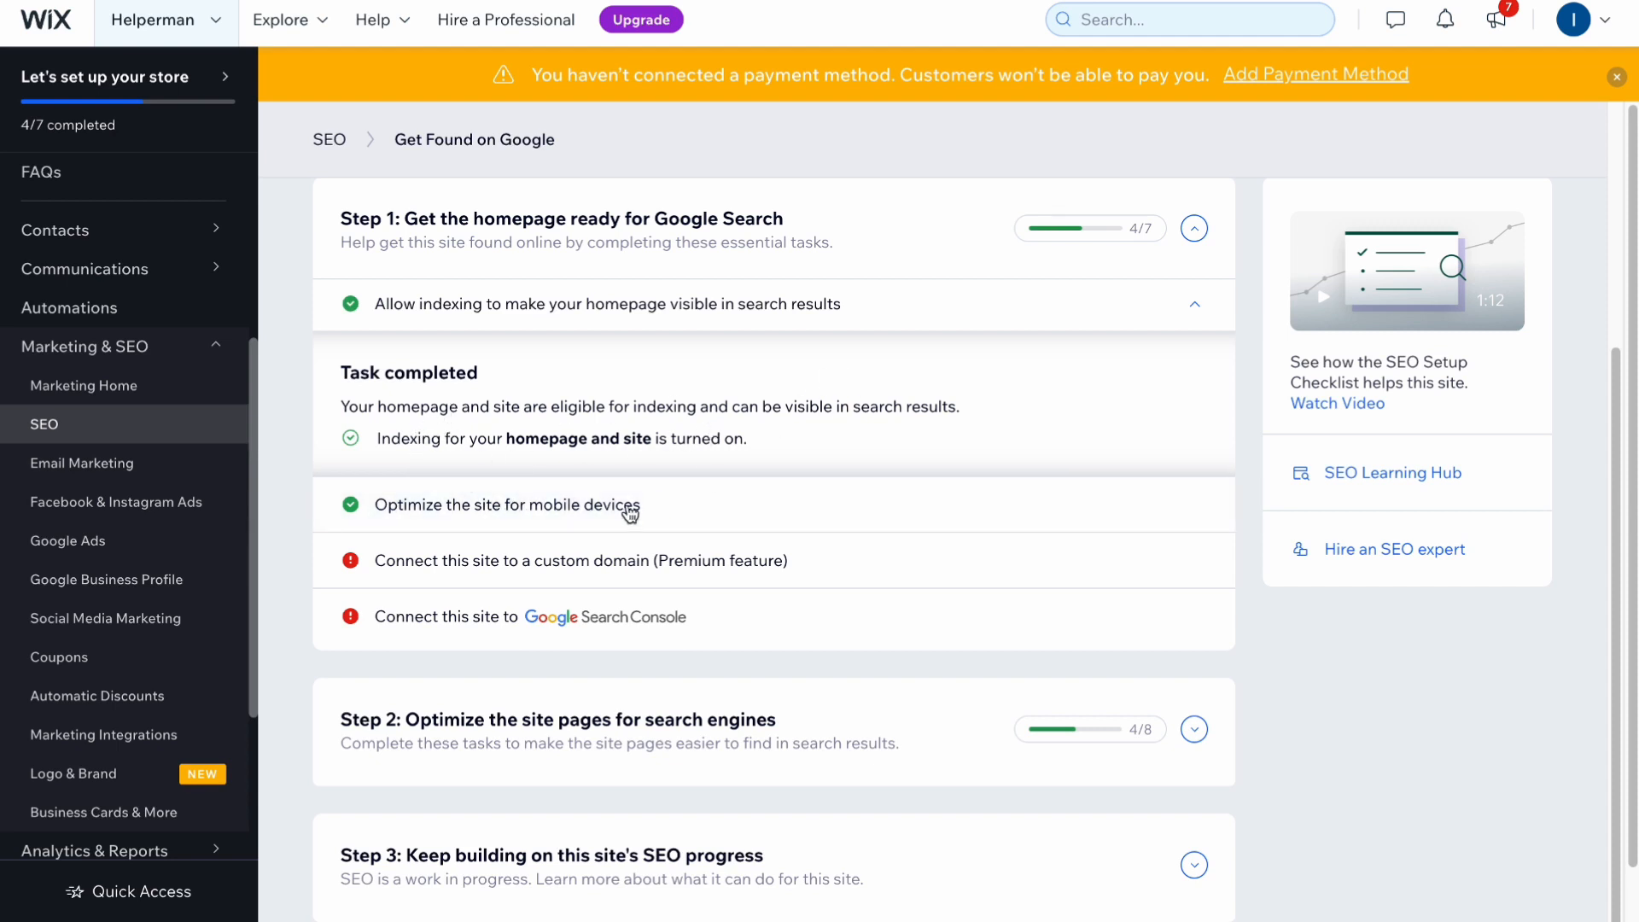
left_click(523, 505)
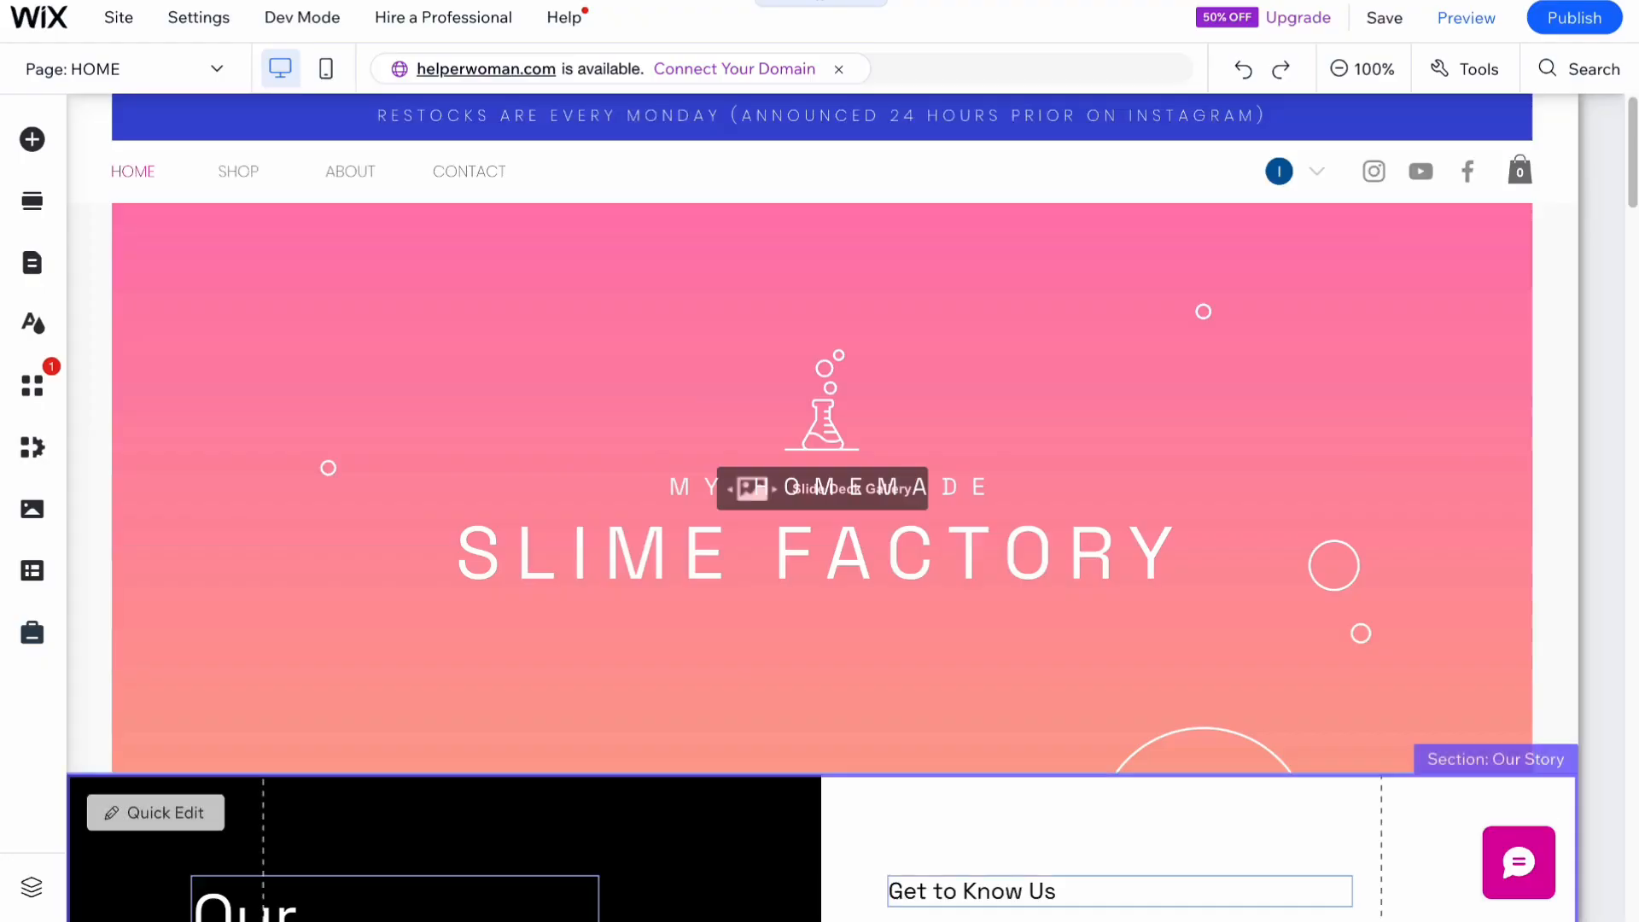
scroll(546, 452, "down", 6)
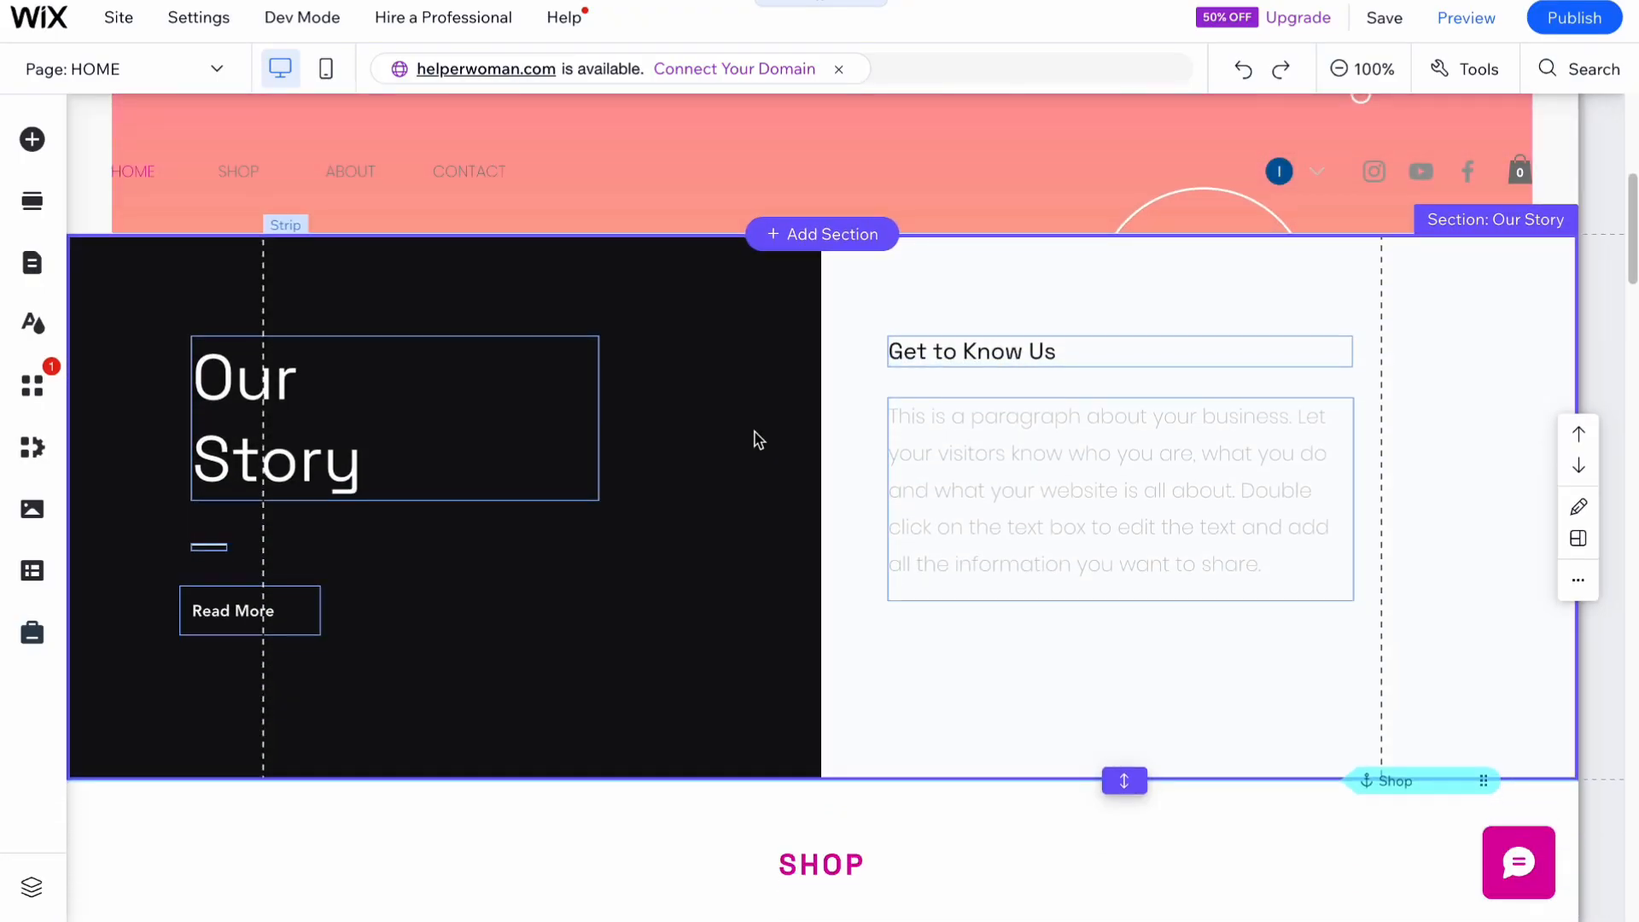
left_click(754, 440)
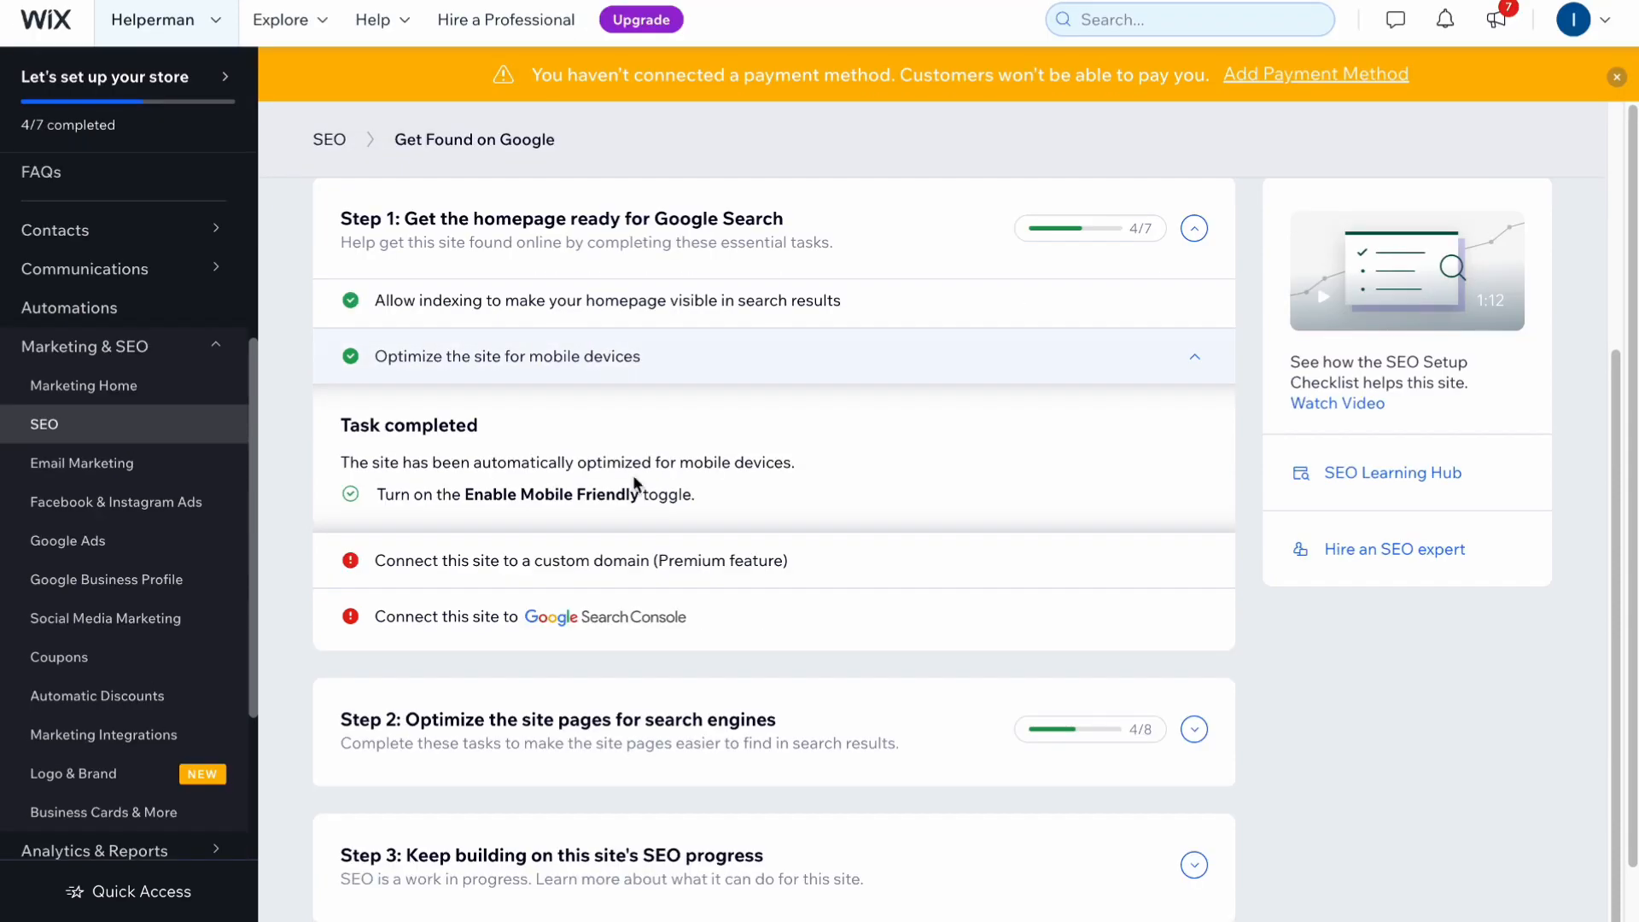
Review the checklist tasks for connecting the site to a custom domain and to Google Search Console
scroll(651, 630, "down", 1)
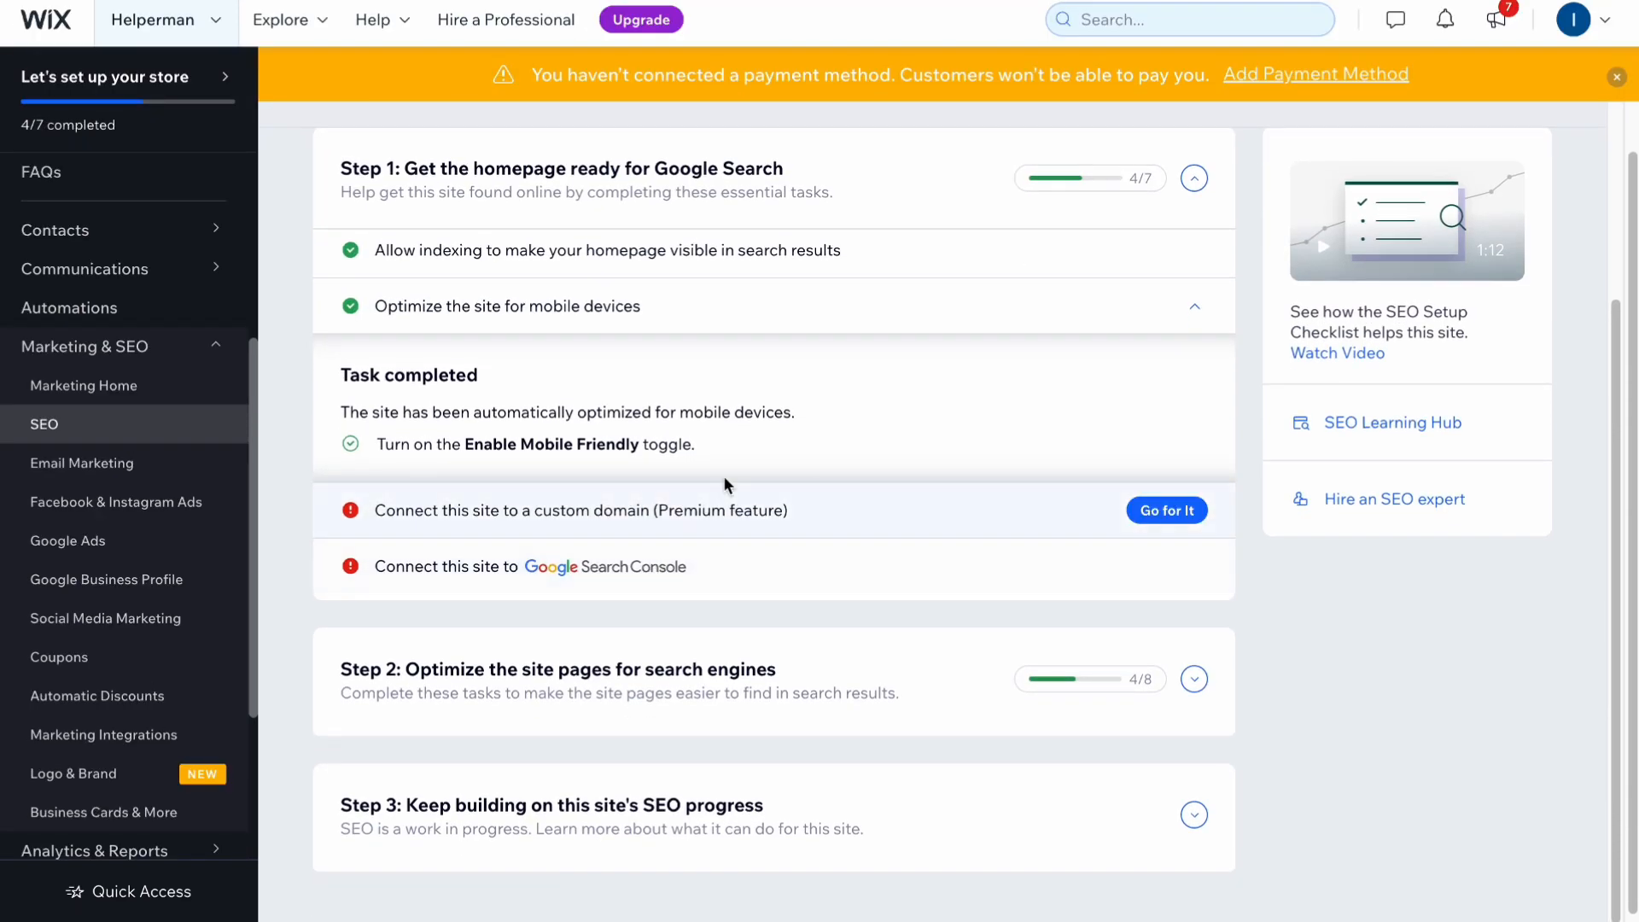
left_click(479, 516)
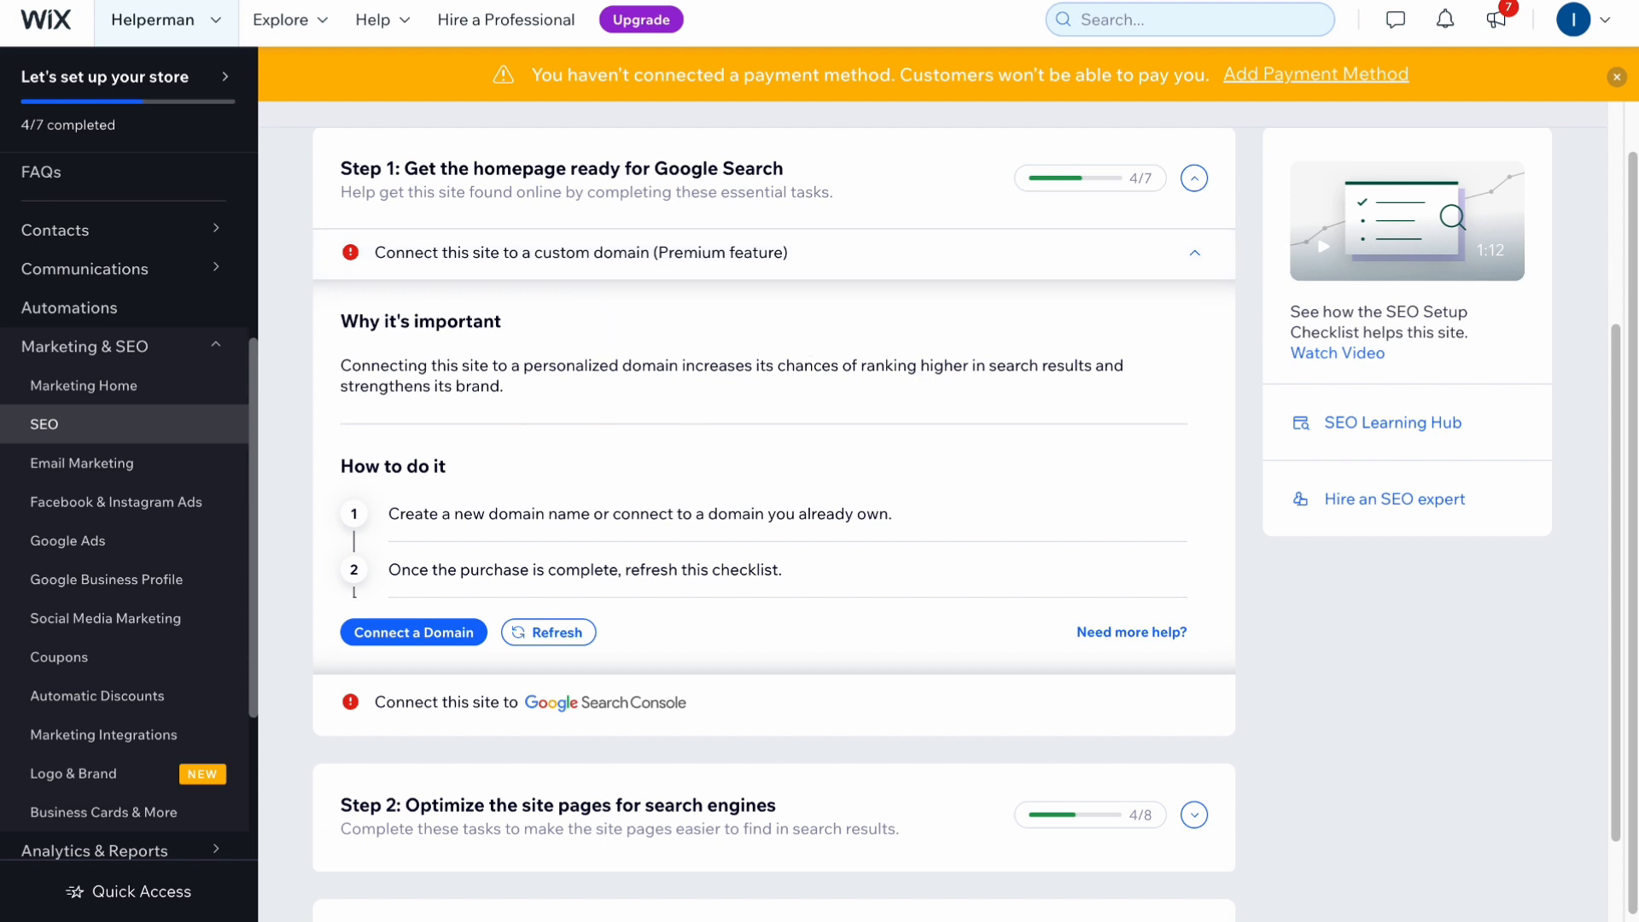
left_click(431, 709)
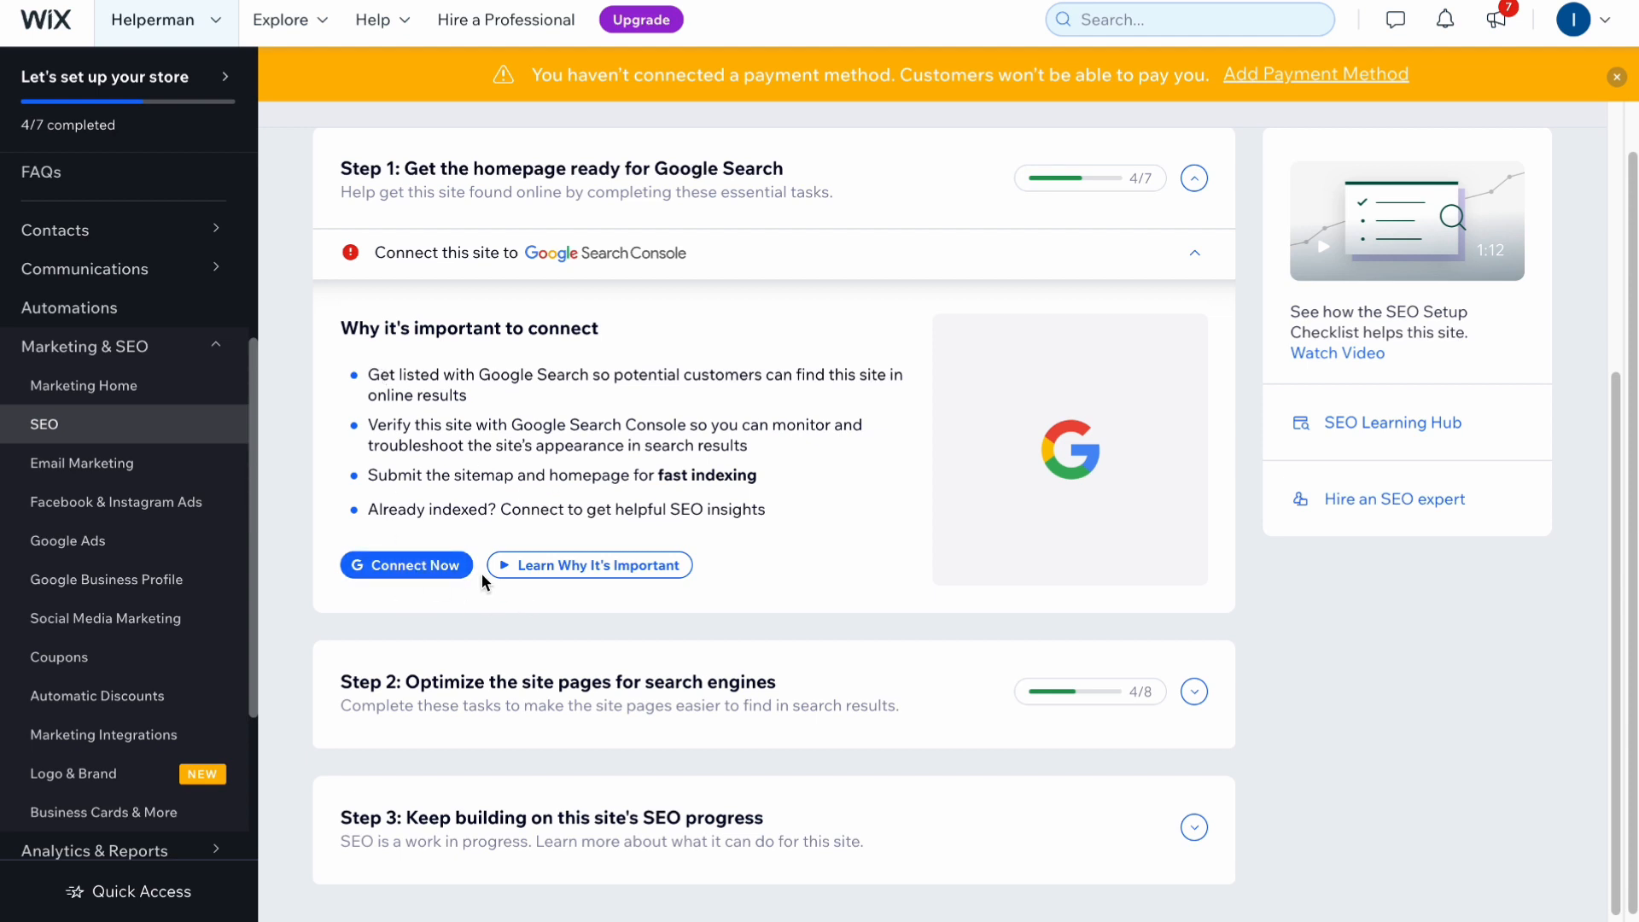
scroll(846, 452, "down", 1)
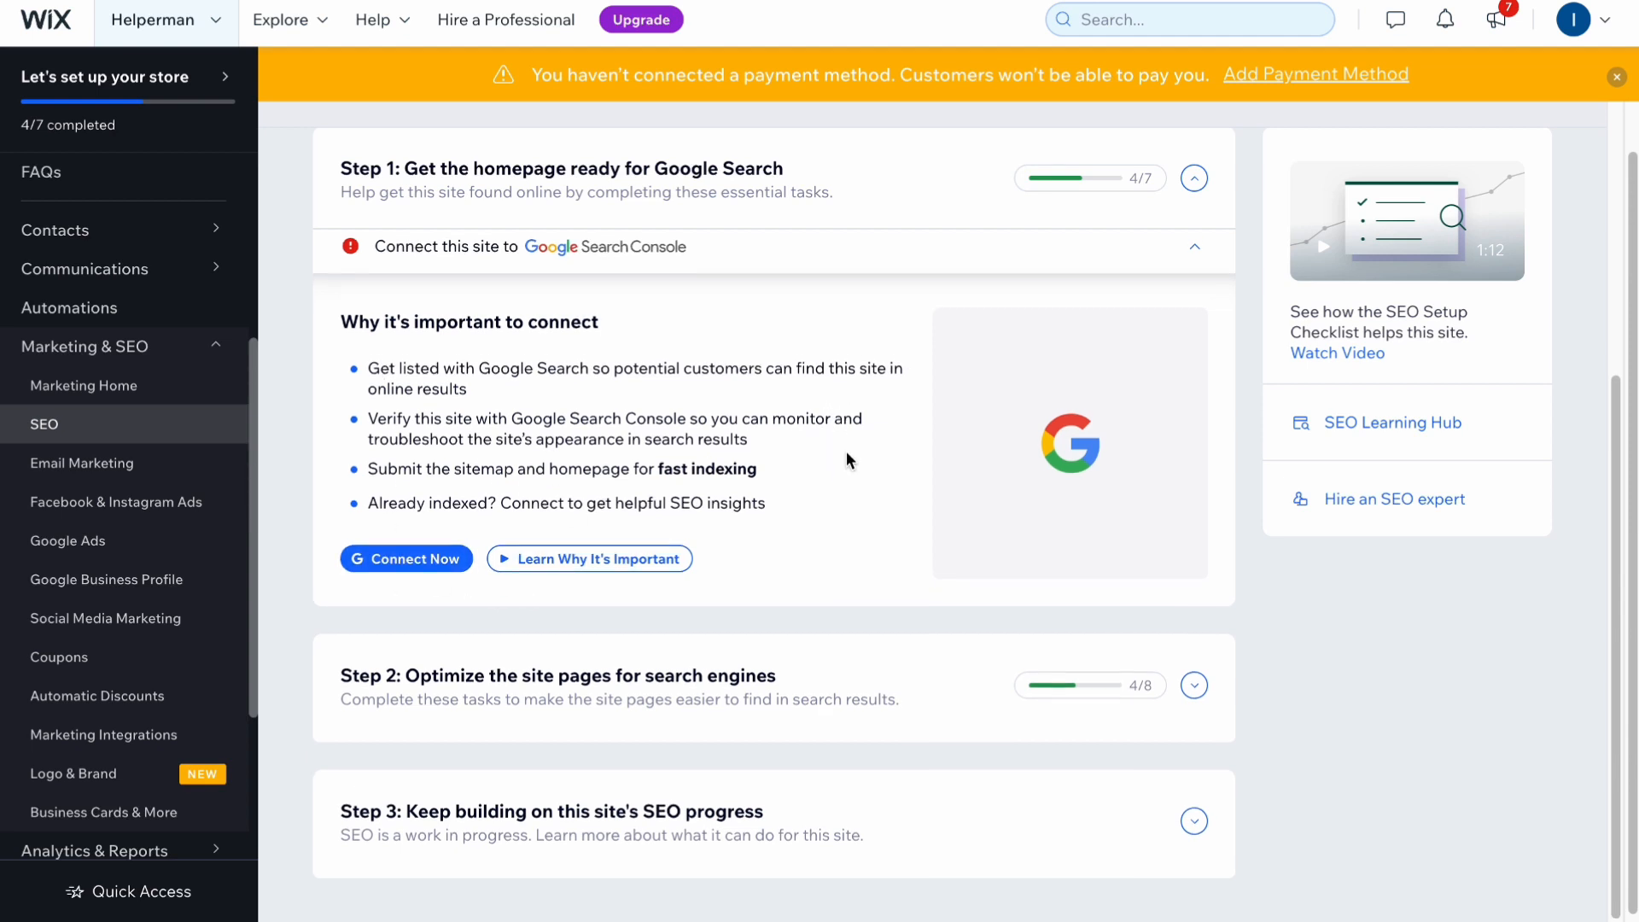
Expand Step 2 of the checklist and review its optimization tasks for the HOME and Fullscreen Page pages
left_click(614, 683)
scroll(689, 512, "down", 2)
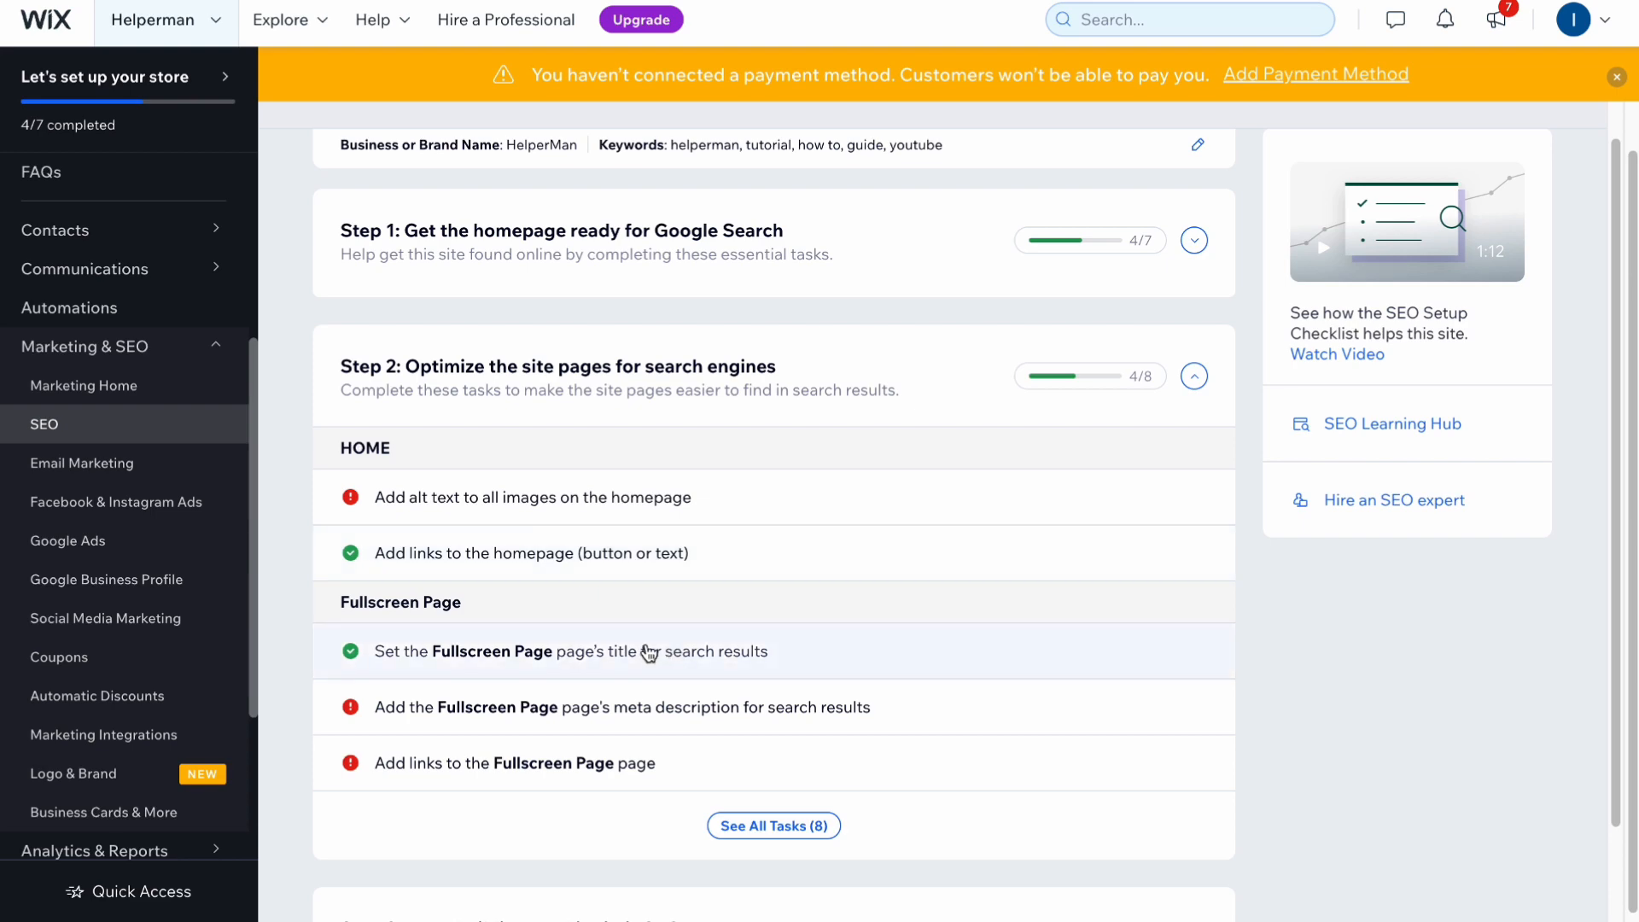
scroll(627, 623, "down", 1)
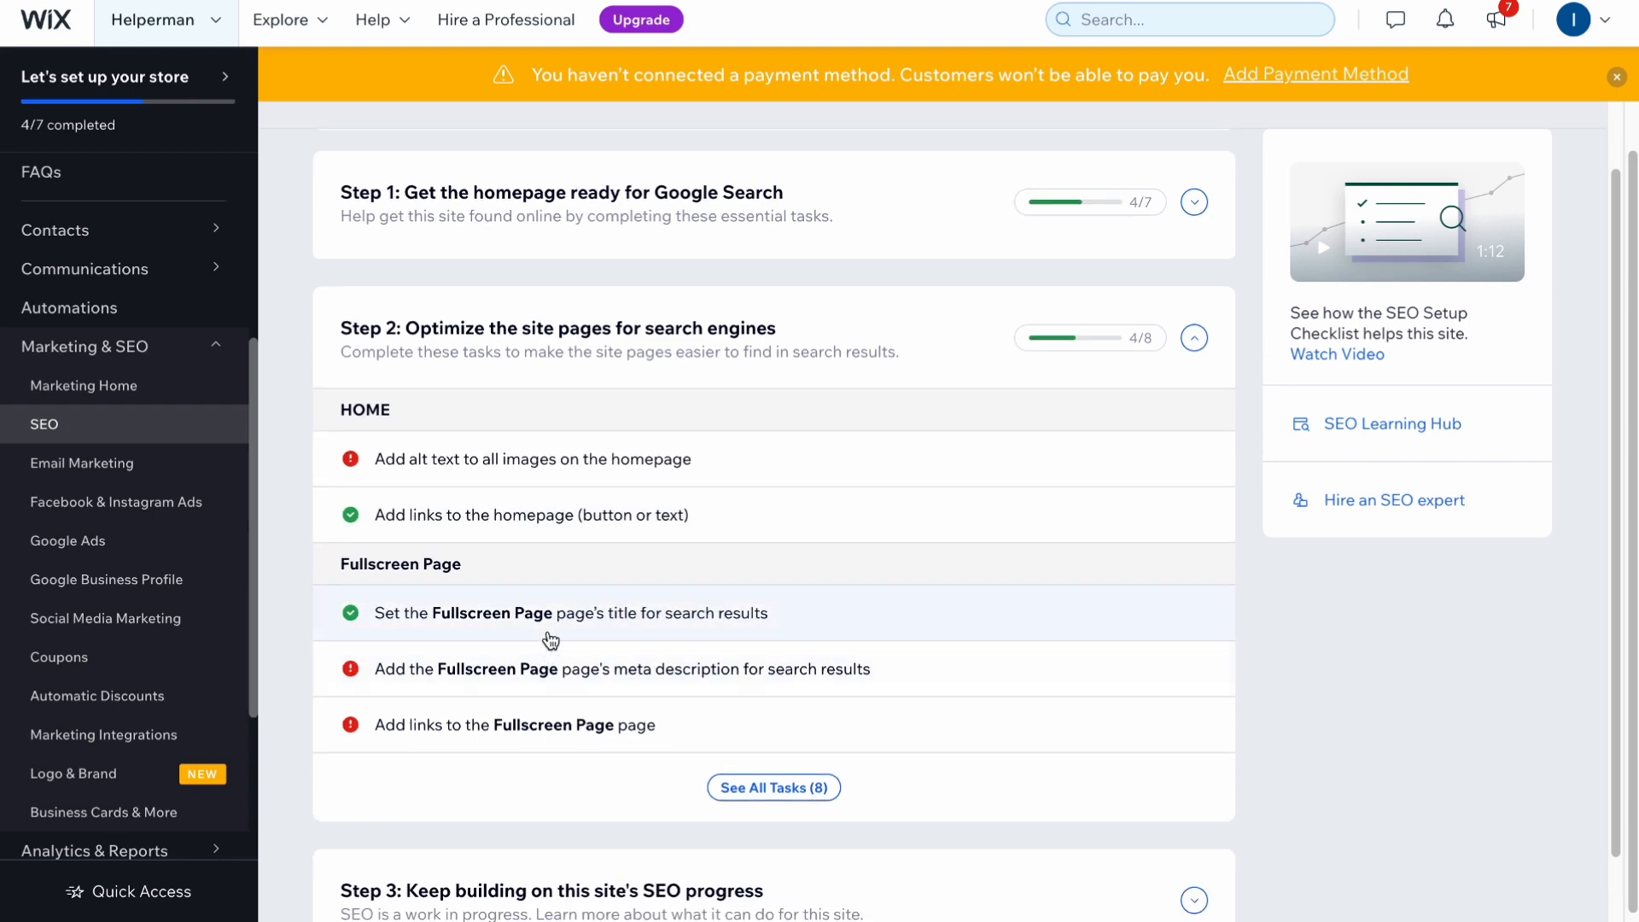
scroll(674, 629, "up", 1)
scroll(648, 634, "down", 1)
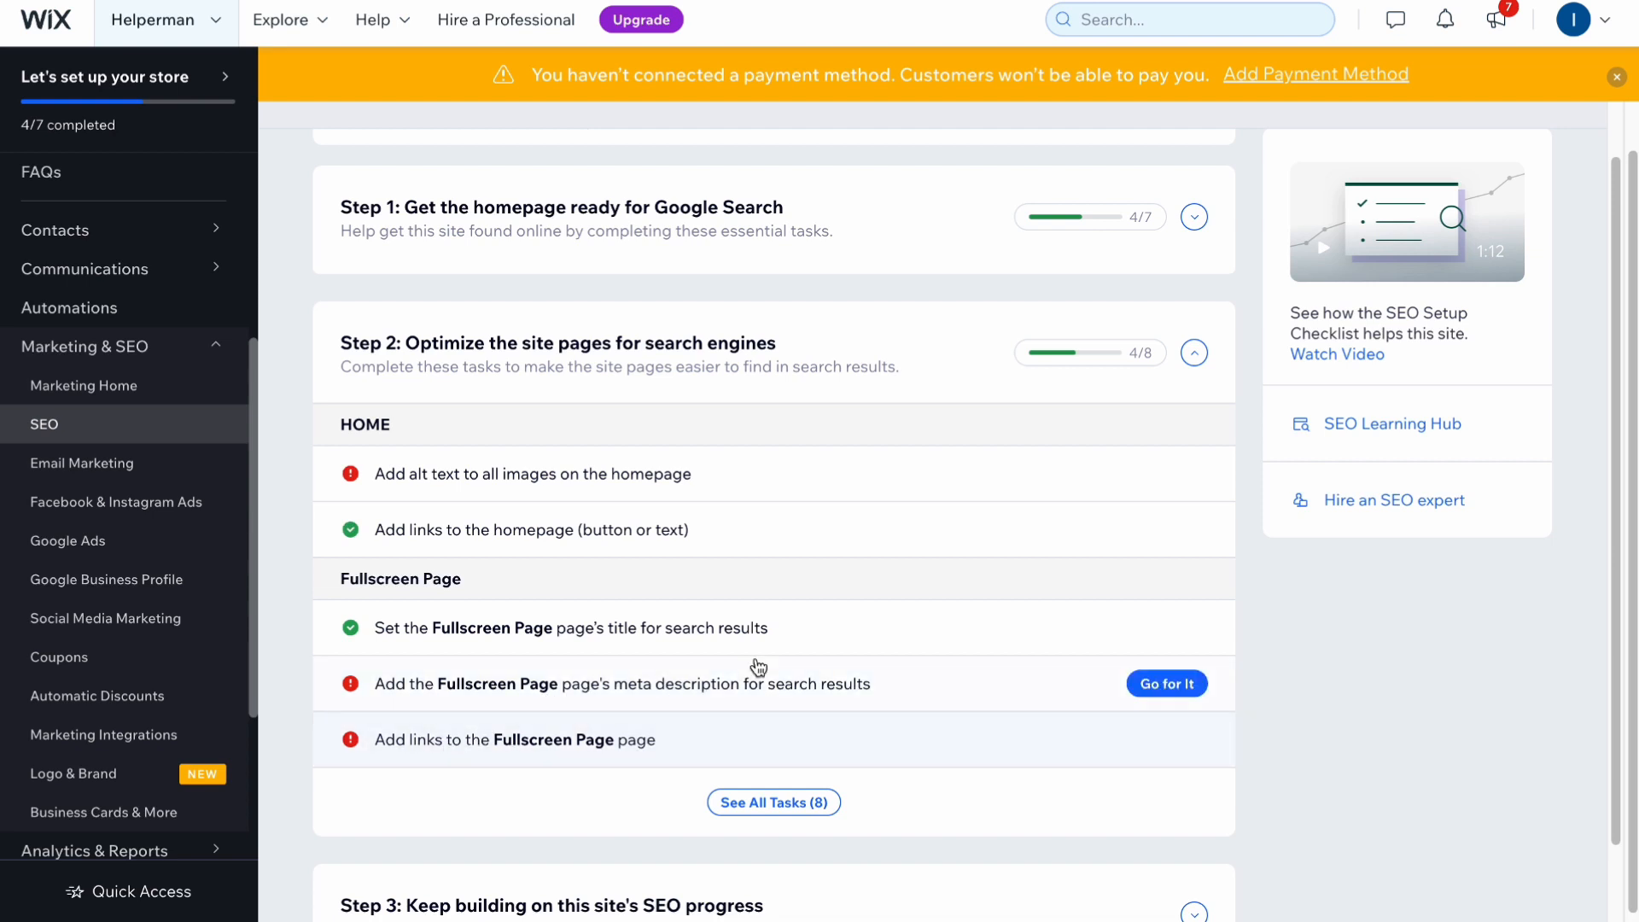
Expand Step 3 of the checklist and review its SEO Assistant section and other recommendations for continuing the site's SEO progress
scroll(808, 650, "down", 1)
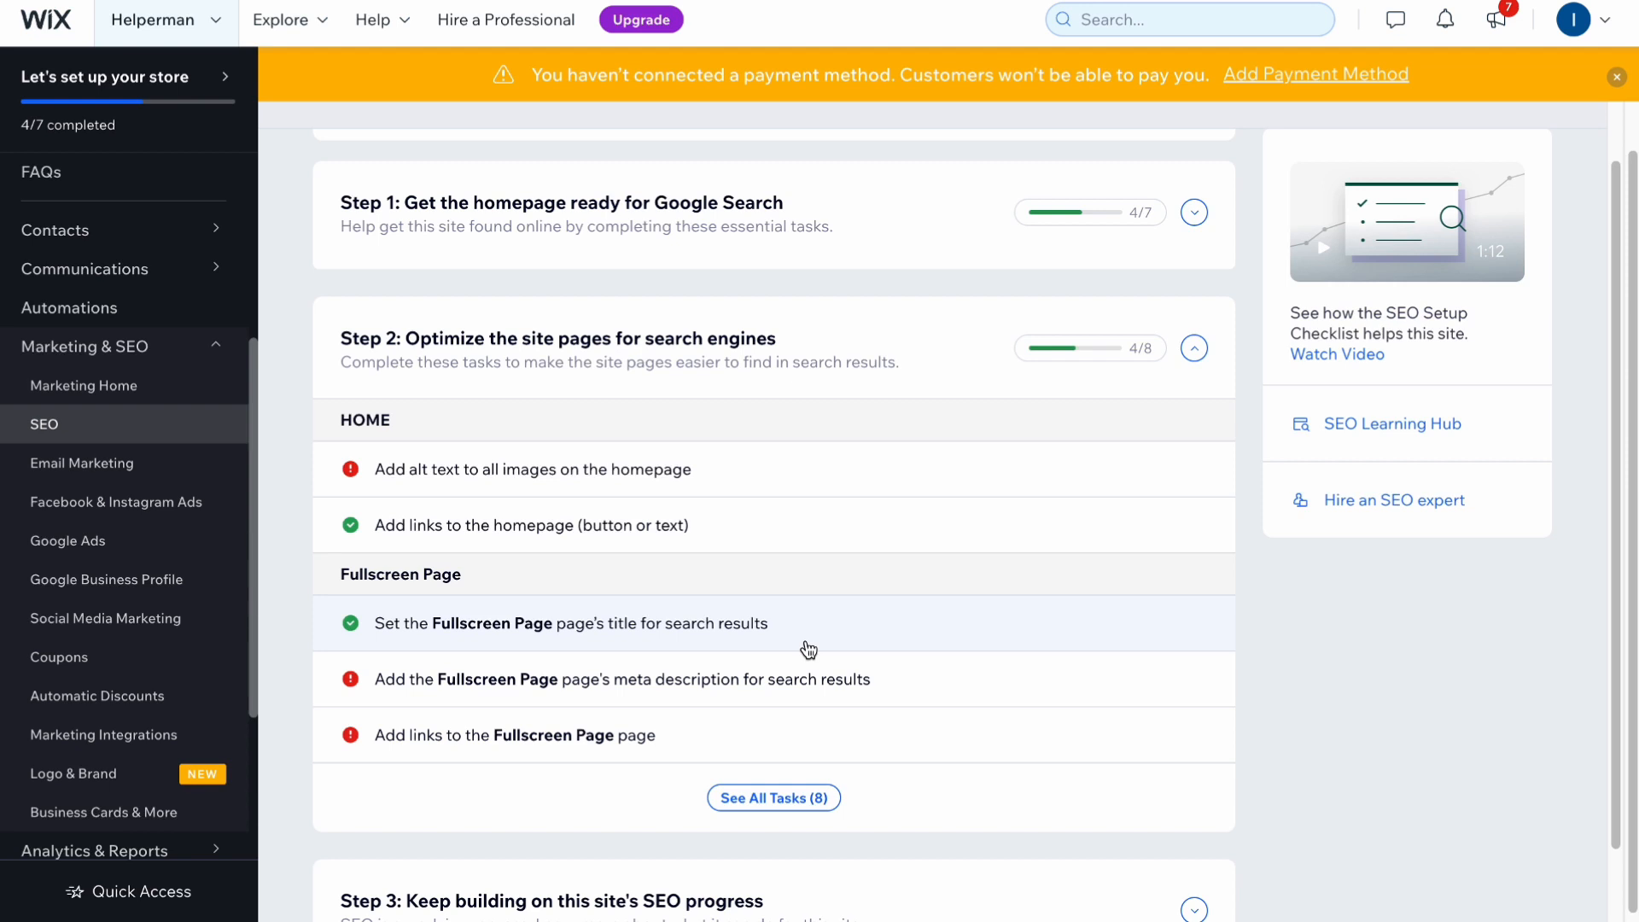
scroll(811, 547, "down", 1)
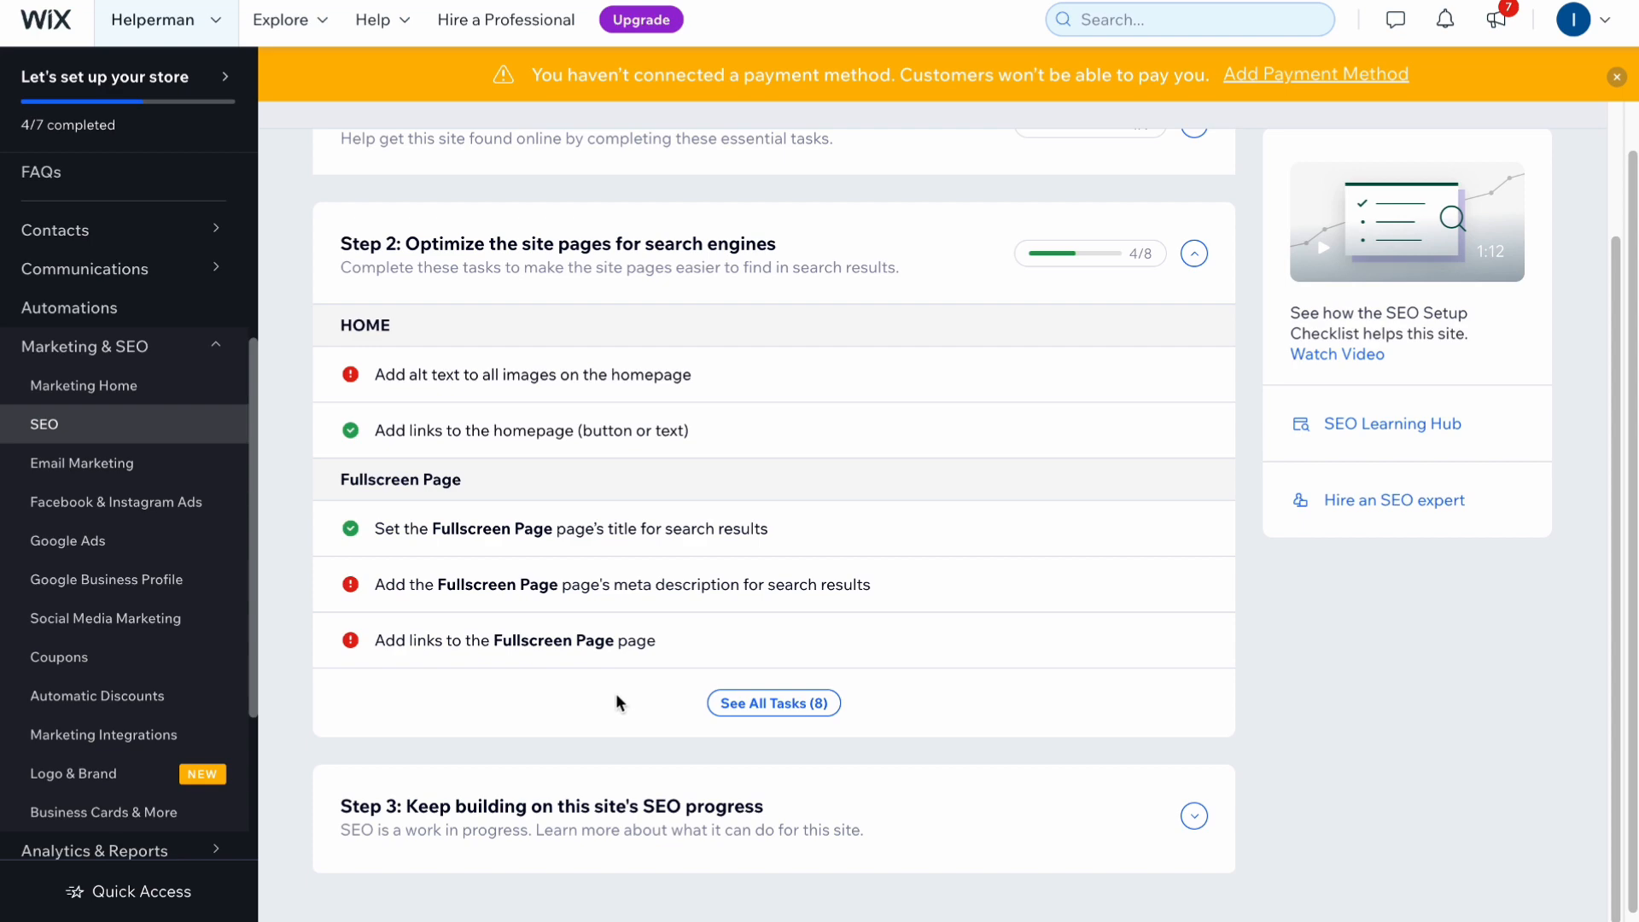
left_click(551, 802)
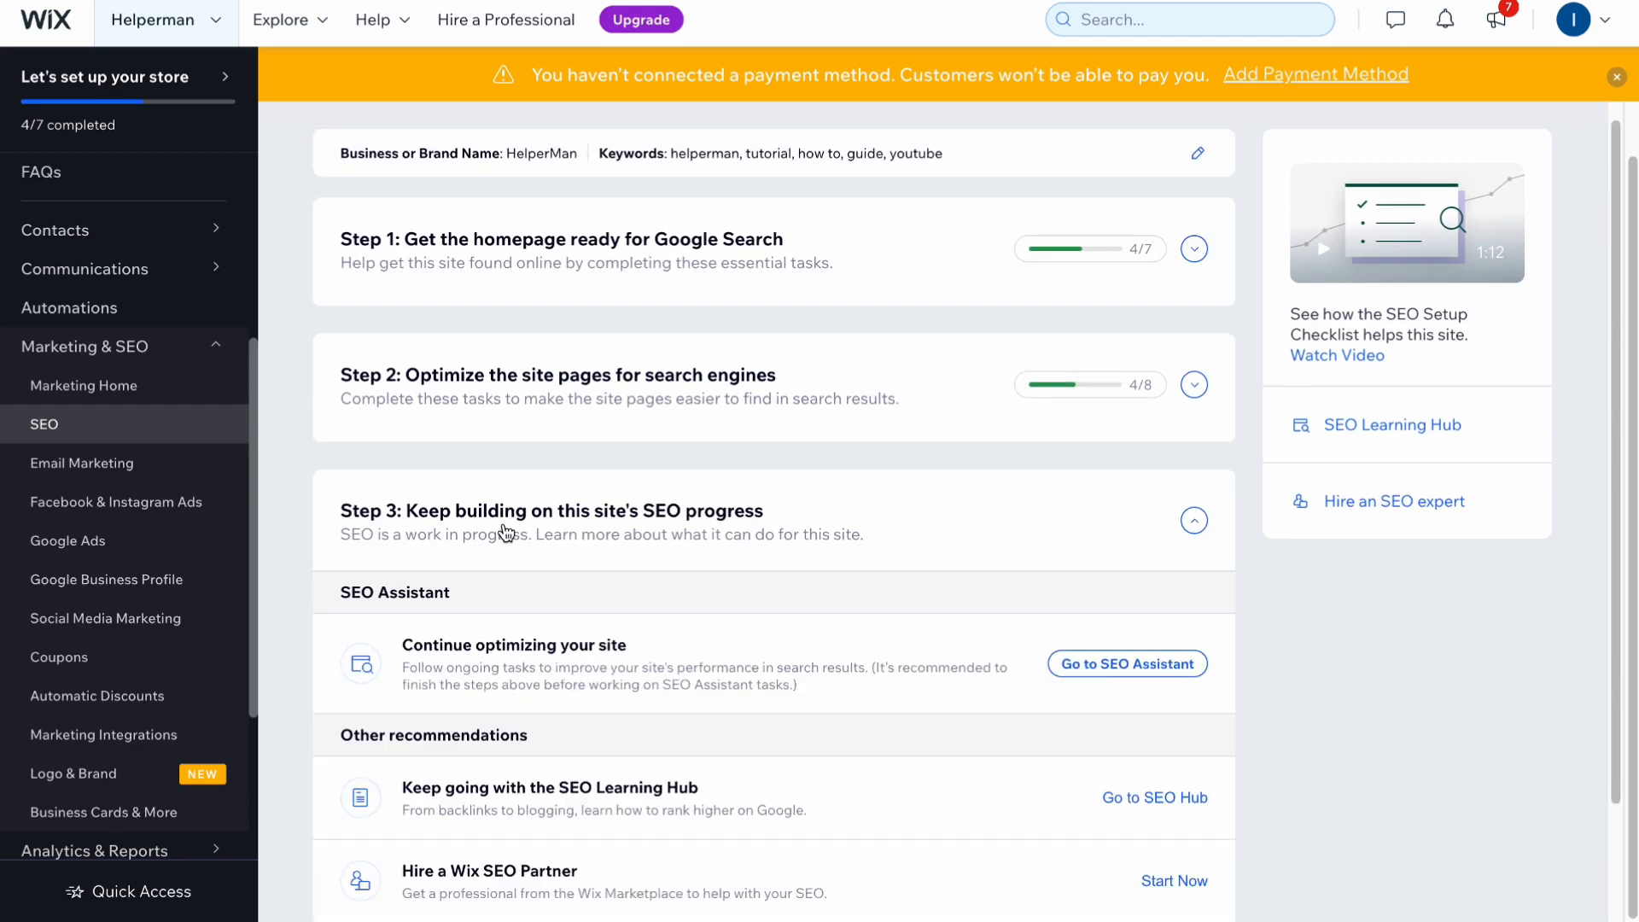
scroll(563, 584, "up", 1)
scroll(567, 585, "down", 1)
scroll(580, 619, "down", 2)
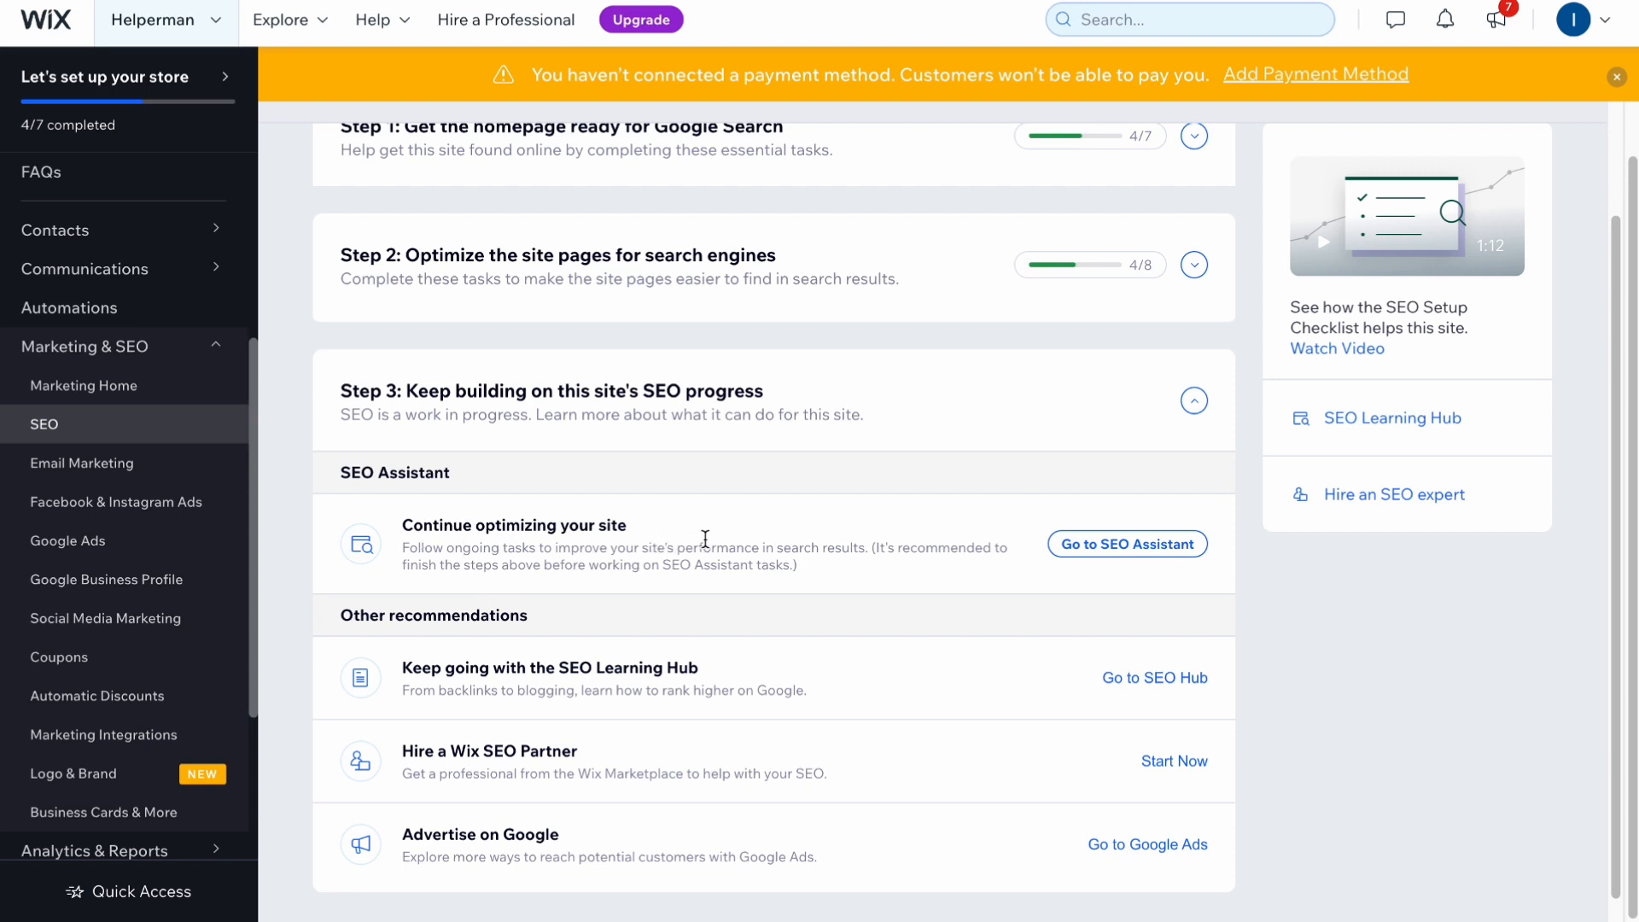
scroll(701, 541, "down", 1)
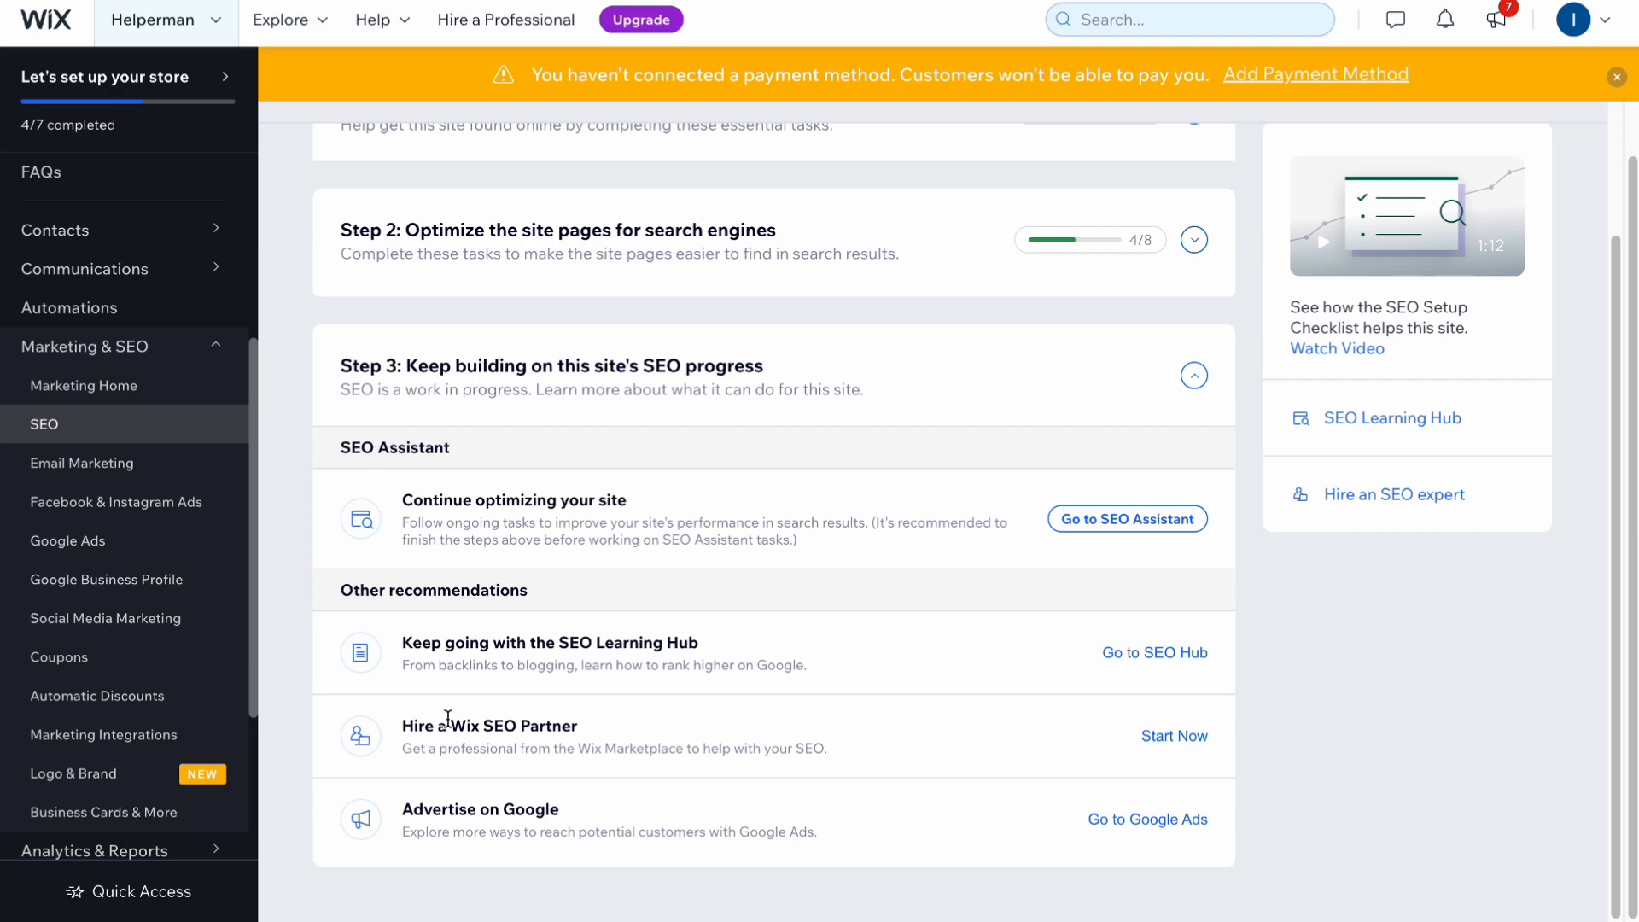
scroll(607, 637, "up", 2)
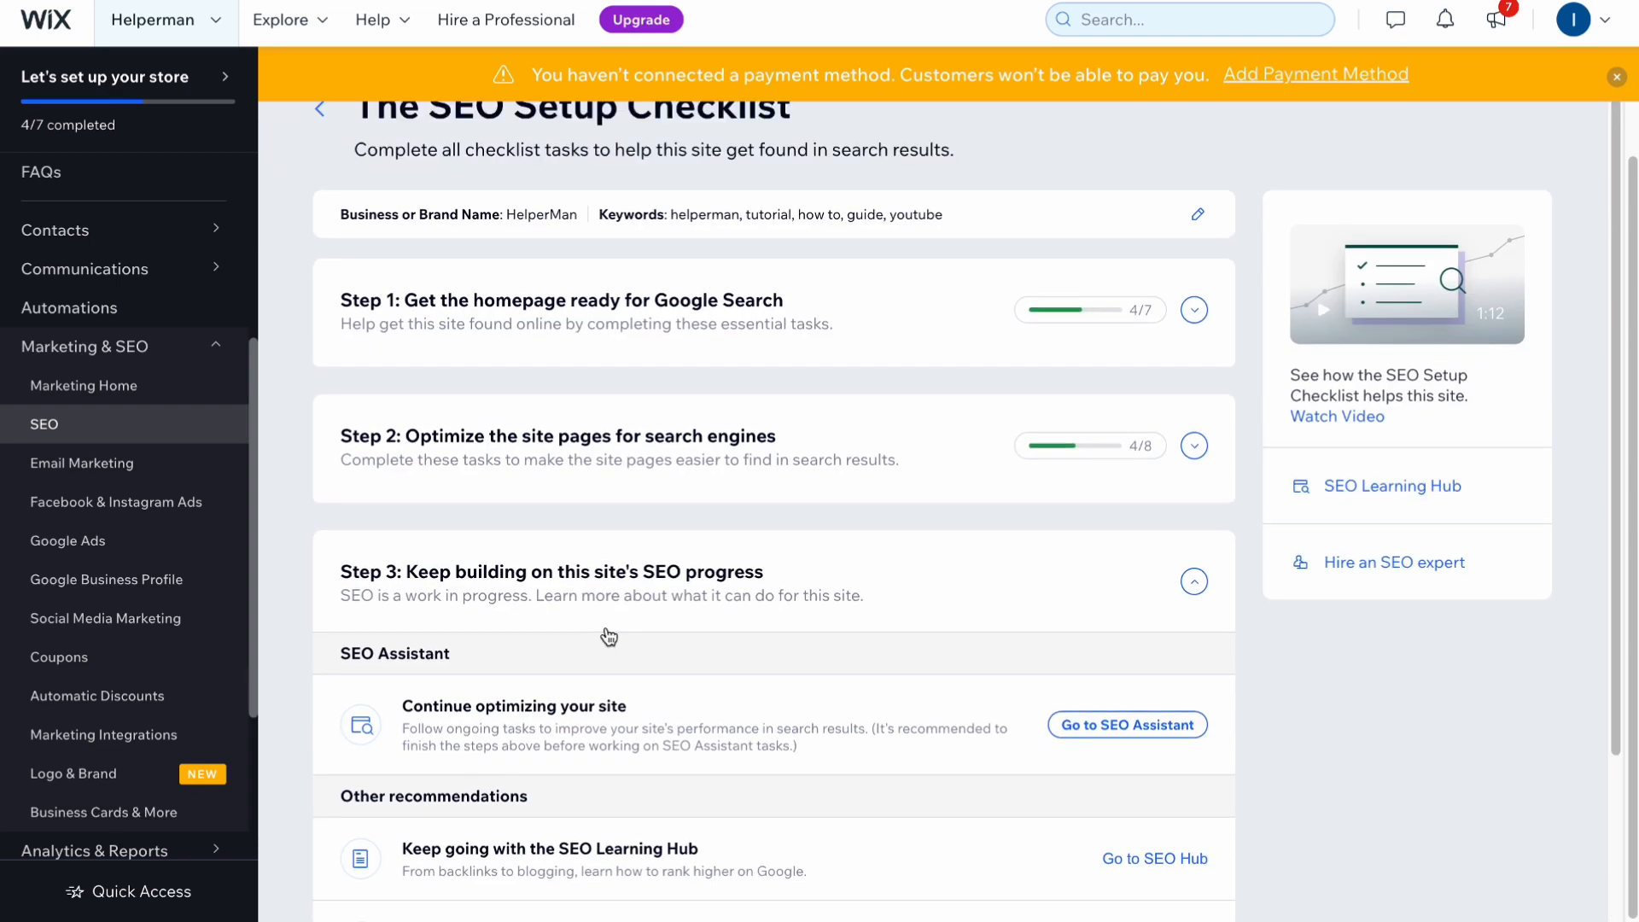
scroll(631, 594, "up", 1)
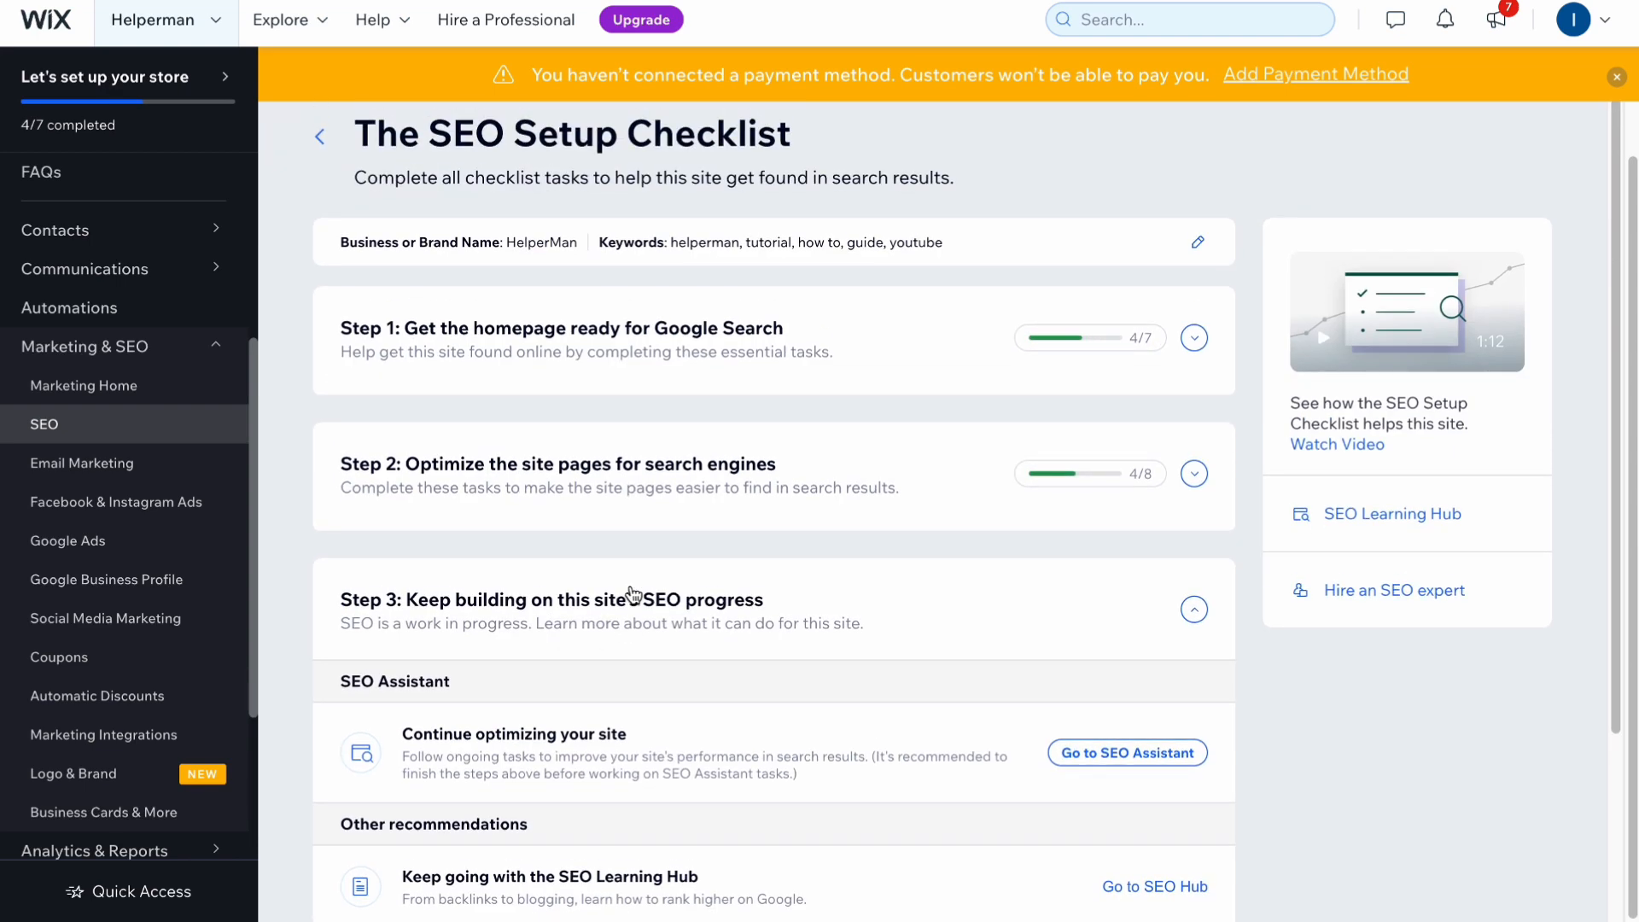